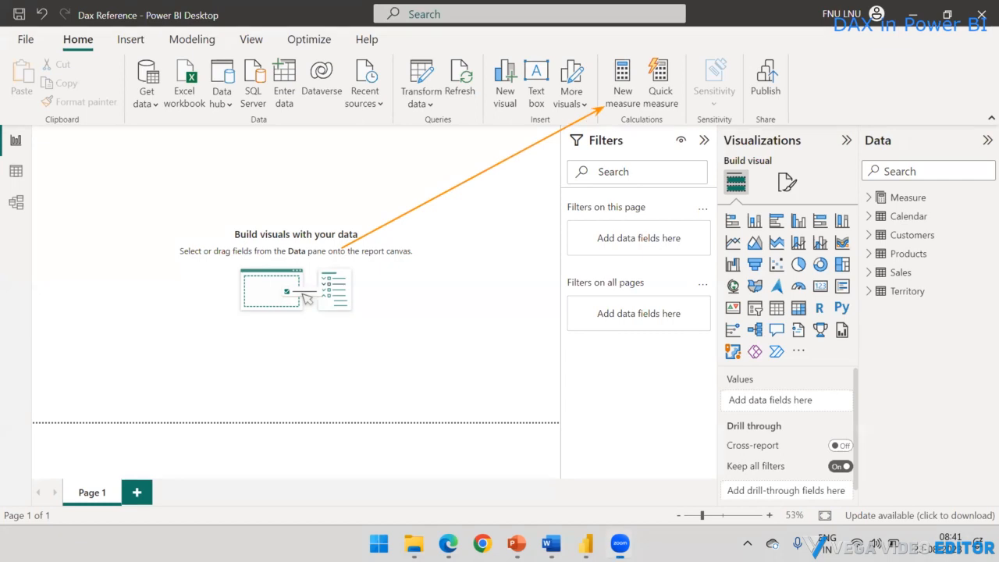
Step: View the Calendar table's rows in the data view and return to the report view
left_click(16, 173)
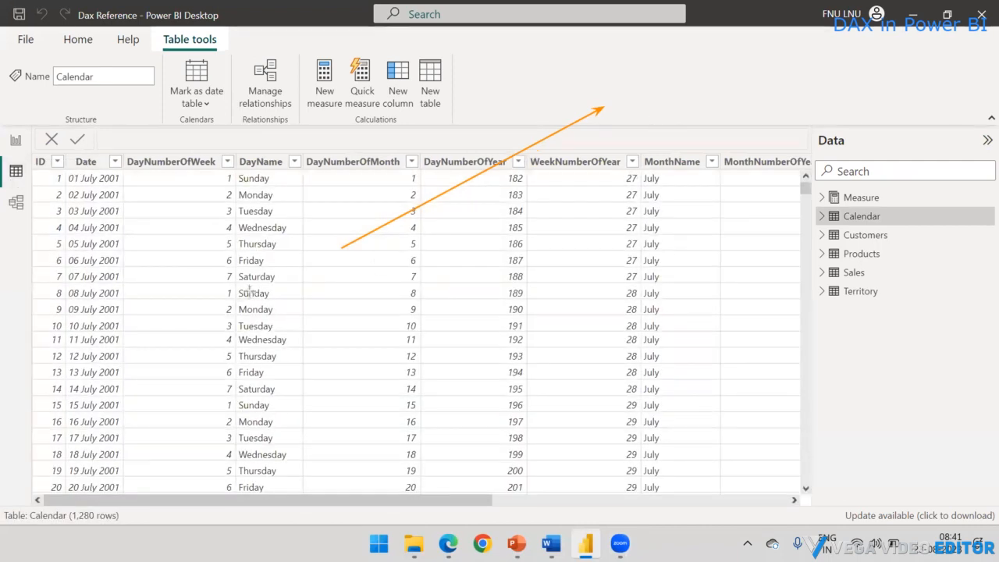
mouse_move(254, 278)
left_mouse_down()
mouse_move(325, 103)
mouse_move(320, 113)
left_mouse_up()
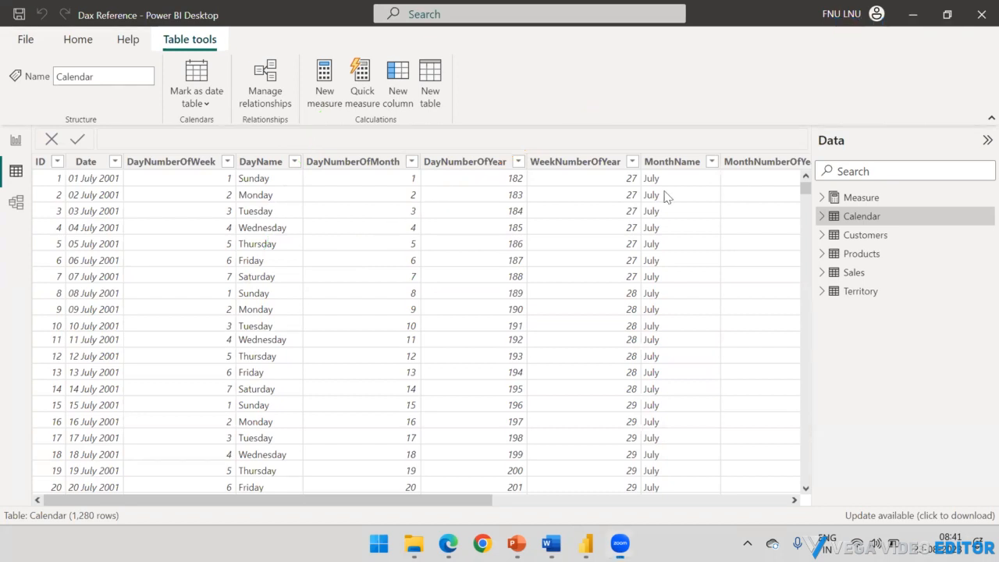
left_click(14, 144)
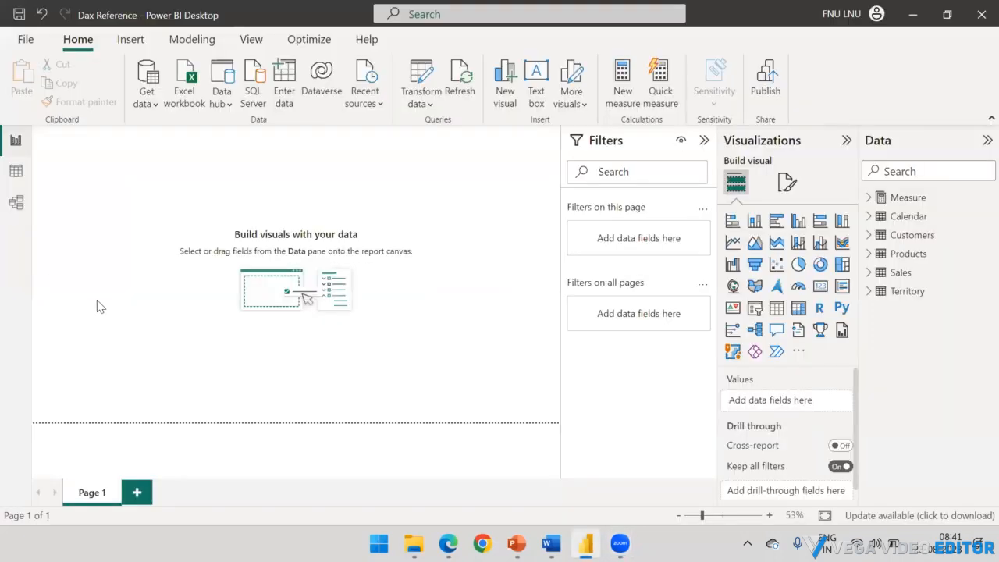
left_click(912, 200)
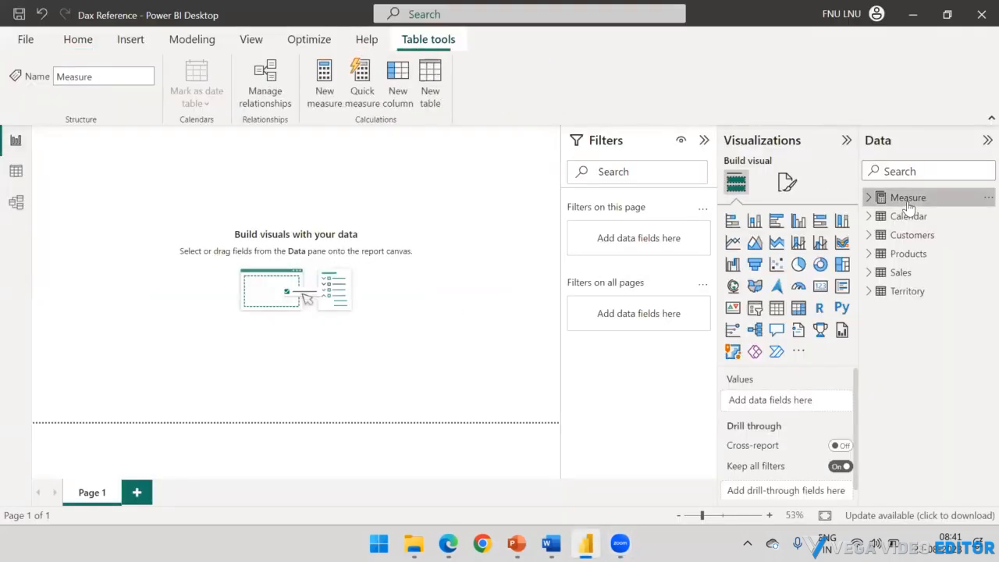
right_click(909, 203)
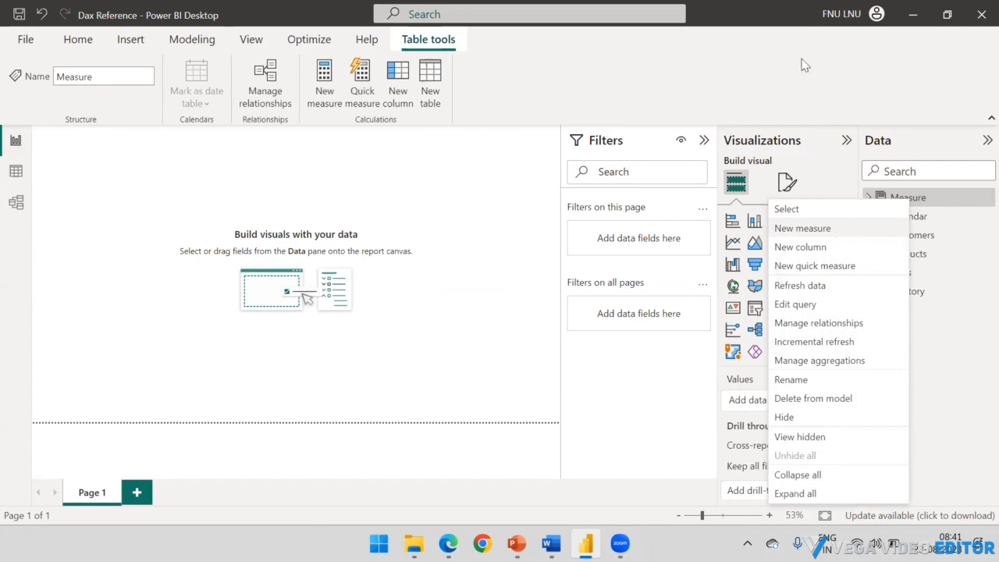
left_click(715, 77)
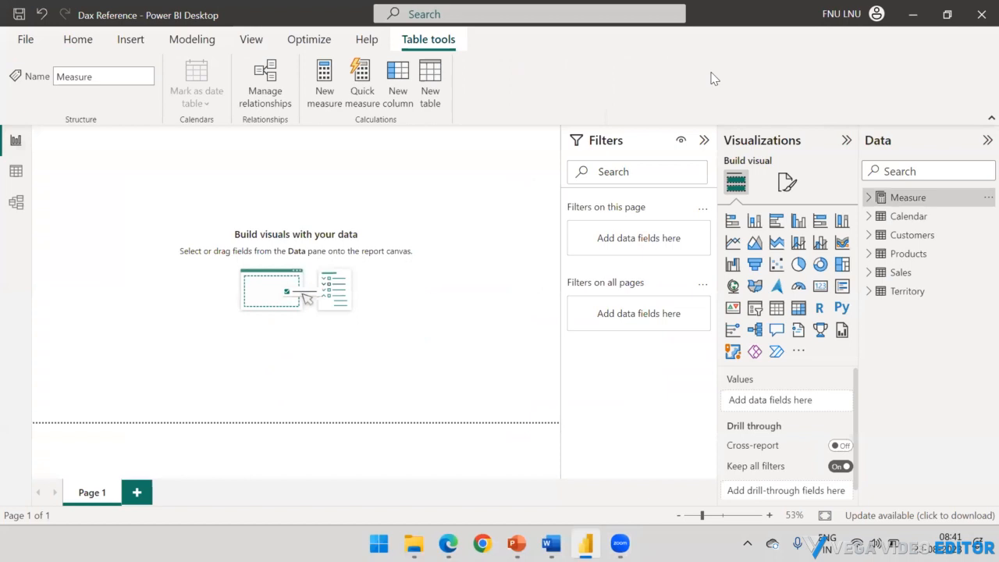
left_click(914, 216)
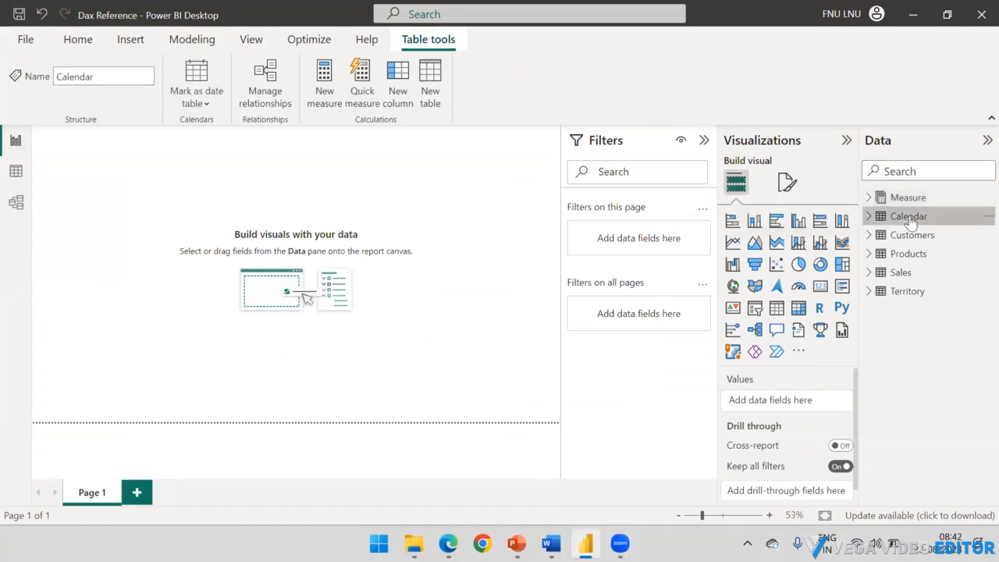
left_click(910, 235)
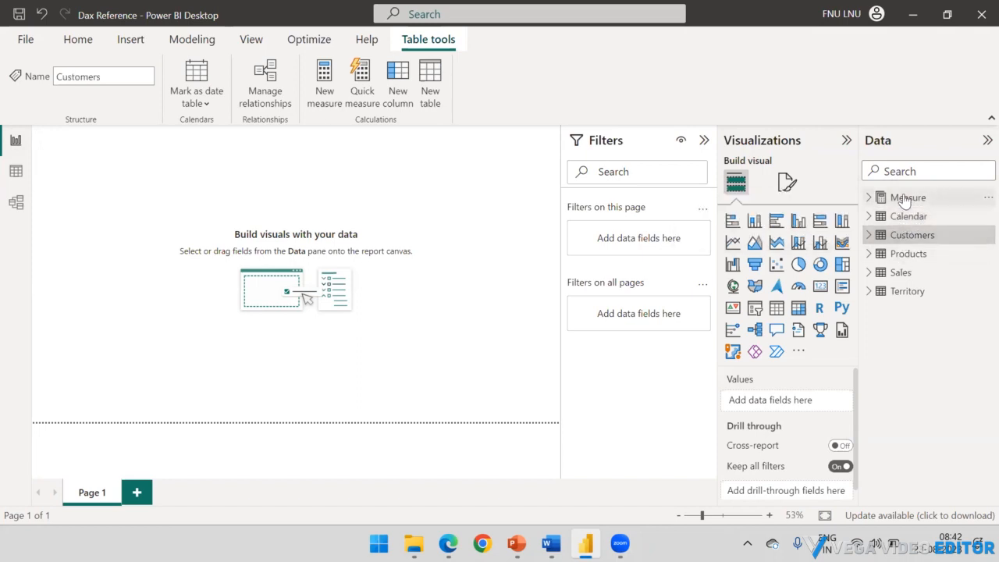
left_click(907, 200)
left_click(907, 235)
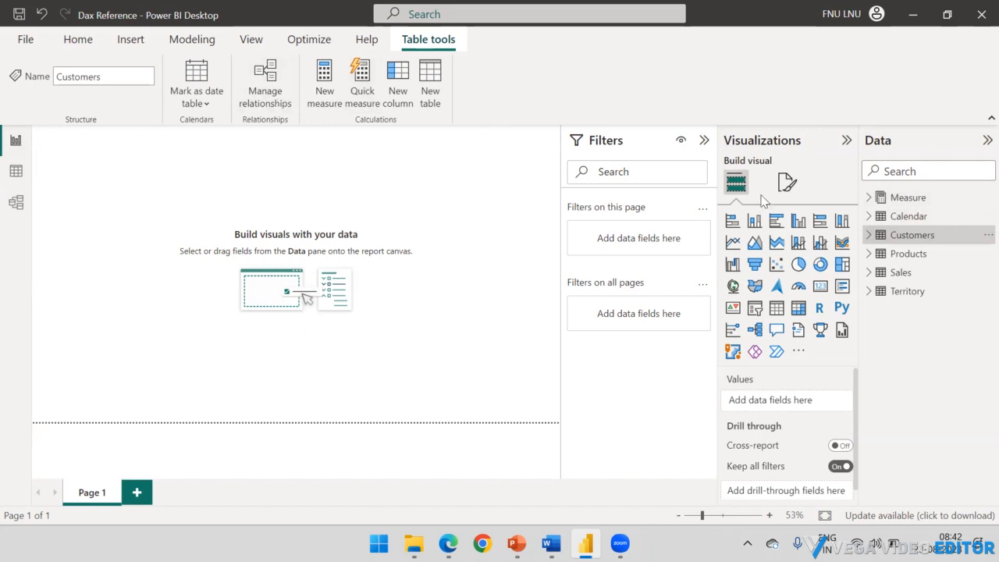
Step: Create a new measure in the Measure table and name it Total_Sales in its formula
left_click(908, 200)
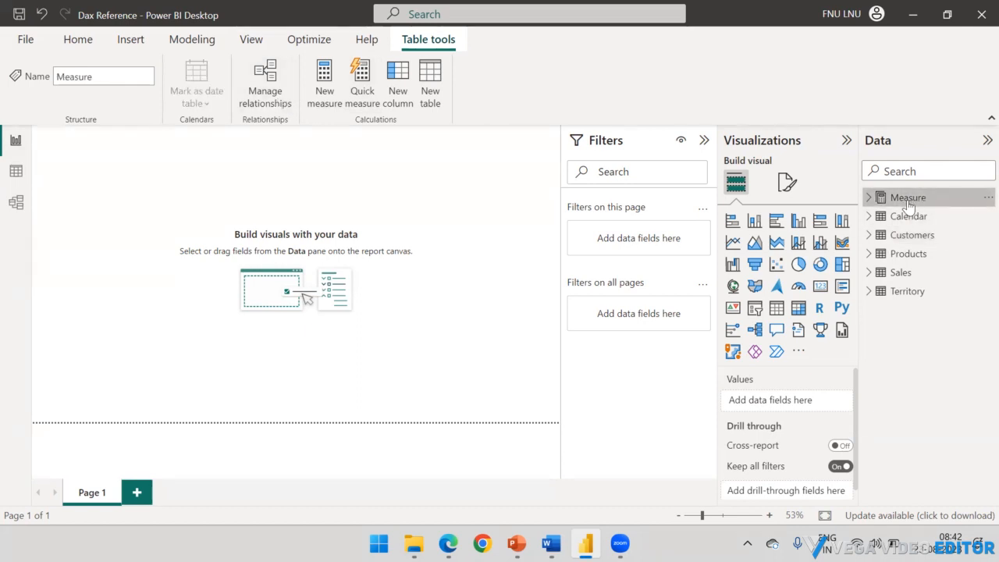
right_click(906, 200)
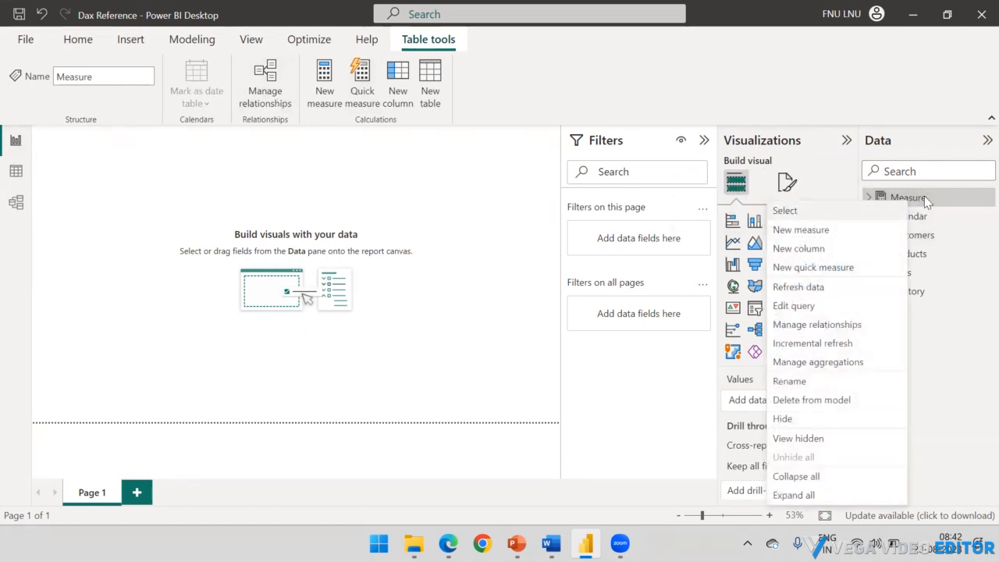
left_click(808, 236)
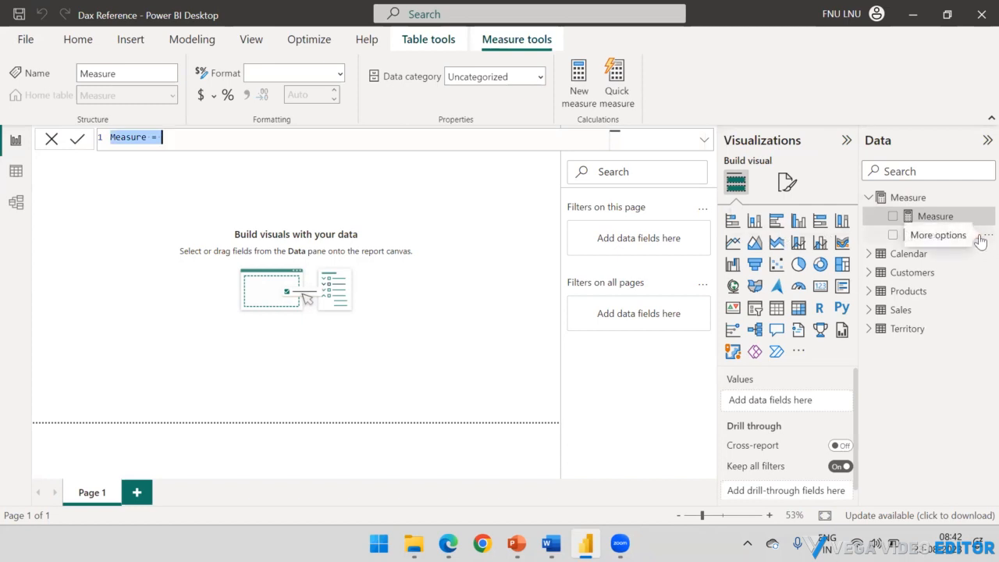
left_click(162, 138)
left_click_drag(147, 137, 73, 138)
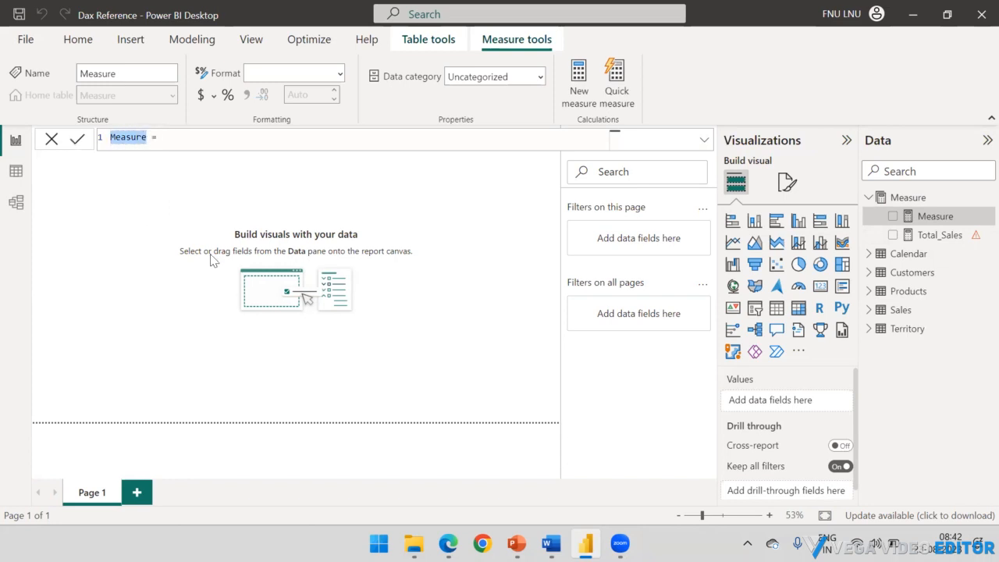
type("Total")
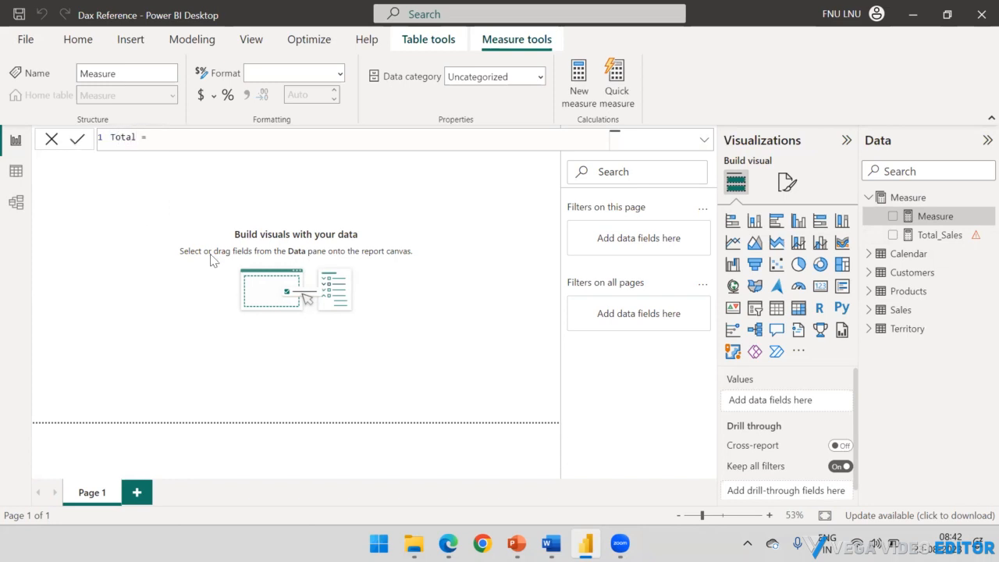
type("_Sales")
key("End")
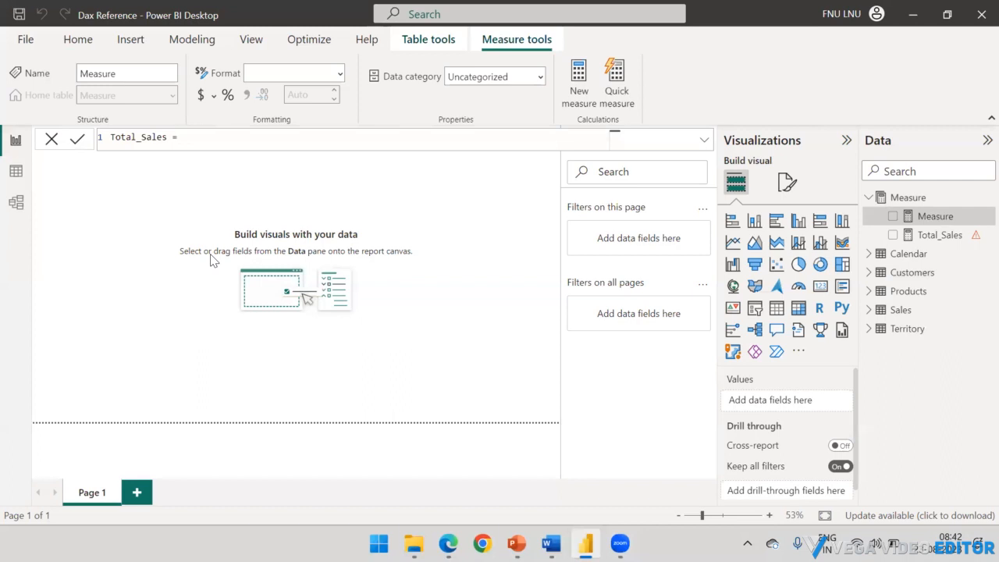
type("S")
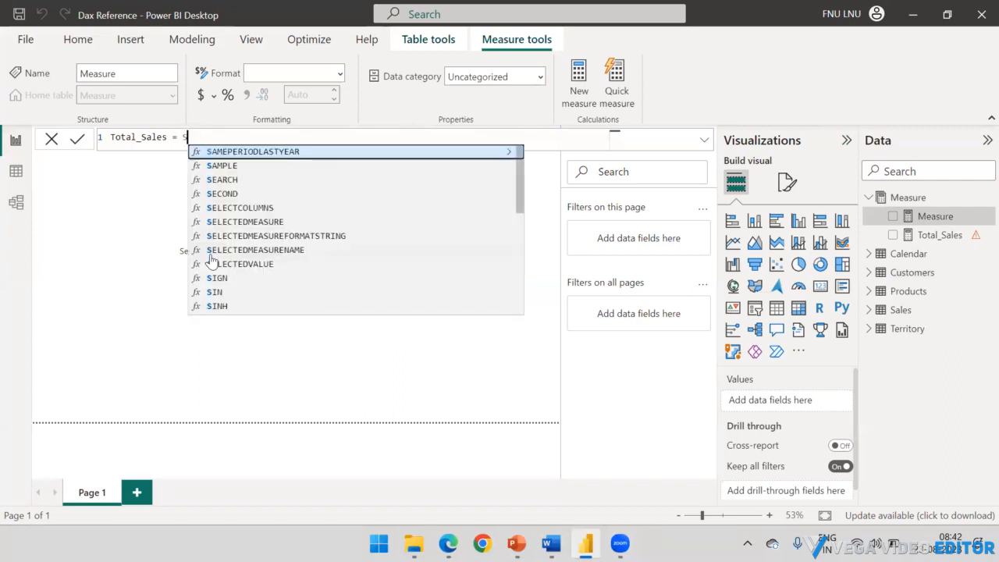
type("UM(")
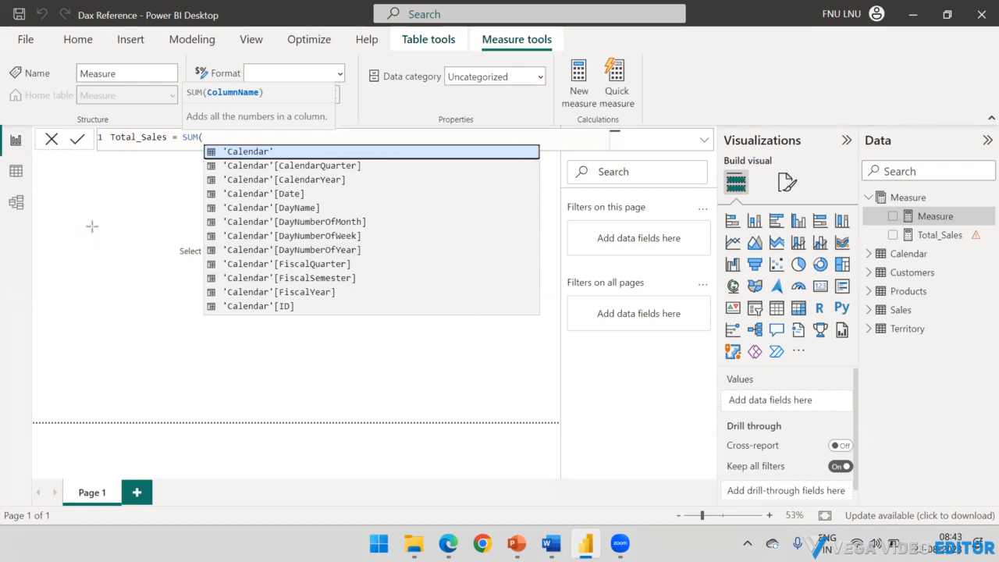
left_click_drag(92, 227, 180, 146)
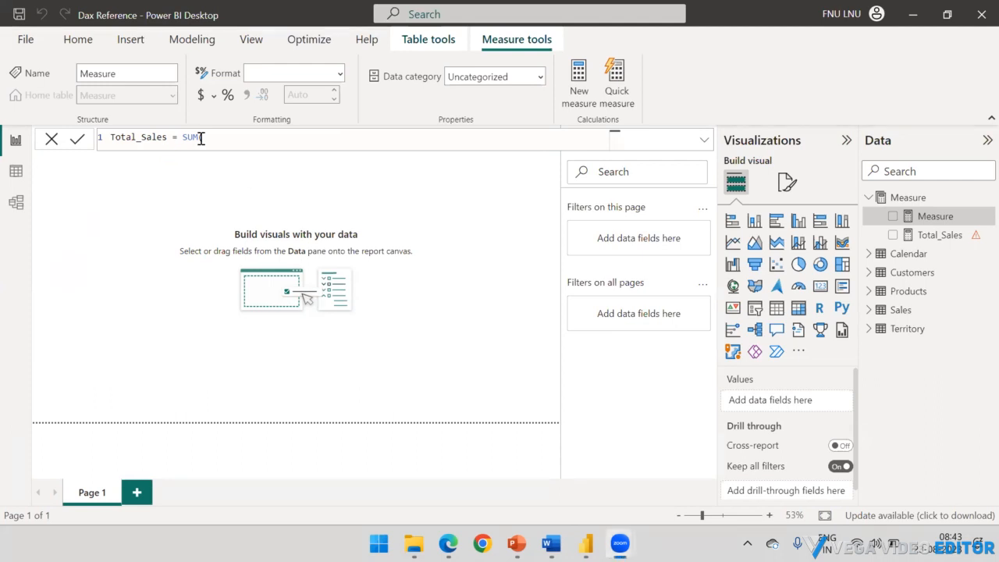
key("BackSpace")
key("BackSpace")
key("BackSpace")
key("BackSpace")
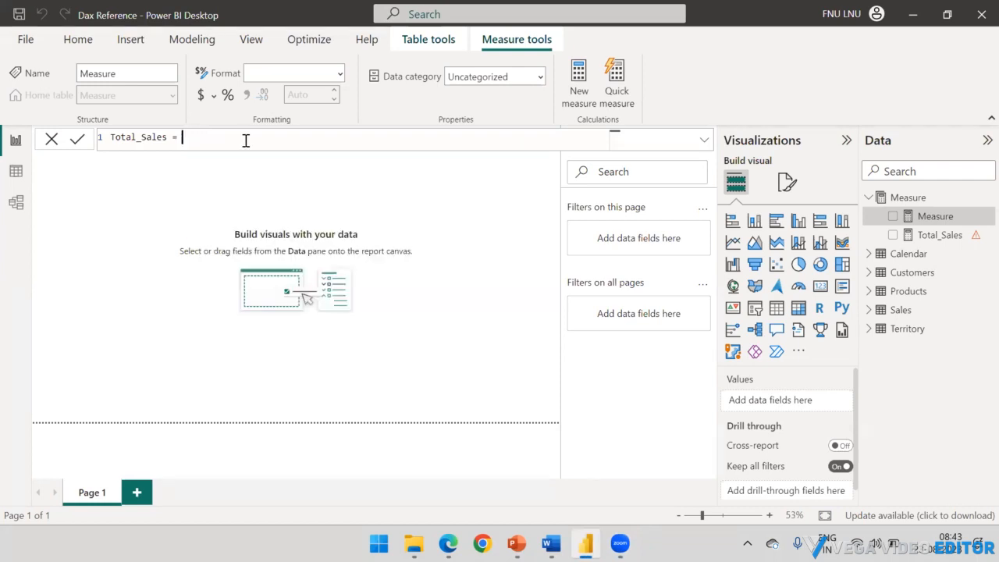
Step: Begin the Total_Sales formula with the SUM function and its opening parenthesis
type("SUM")
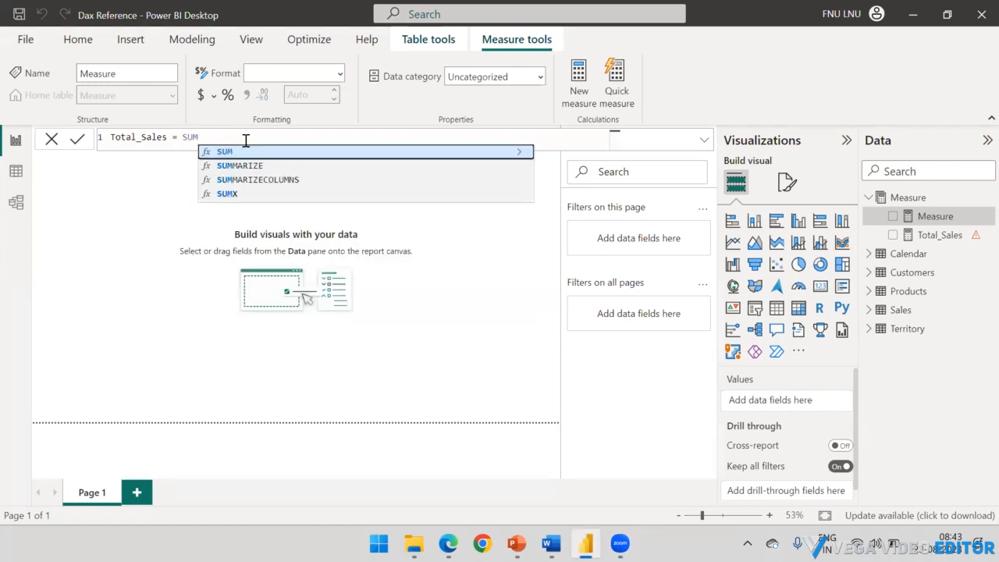
type("(")
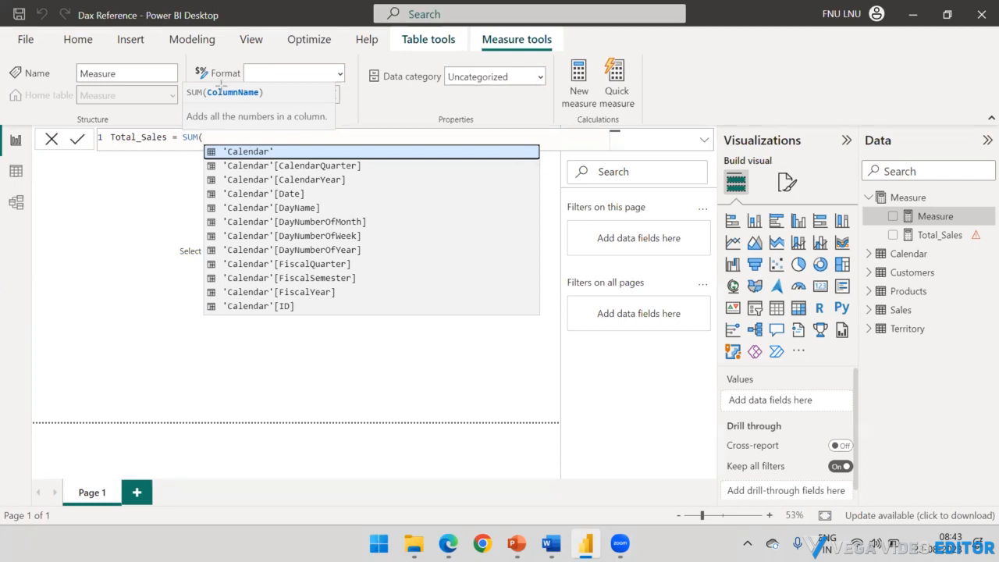
left_click_drag(119, 191, 207, 107)
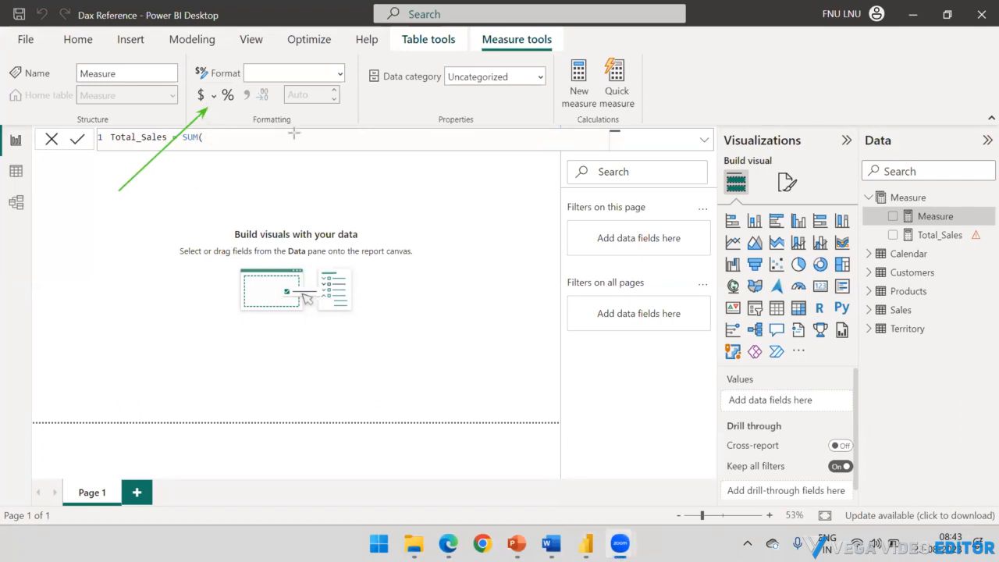
left_click(242, 137)
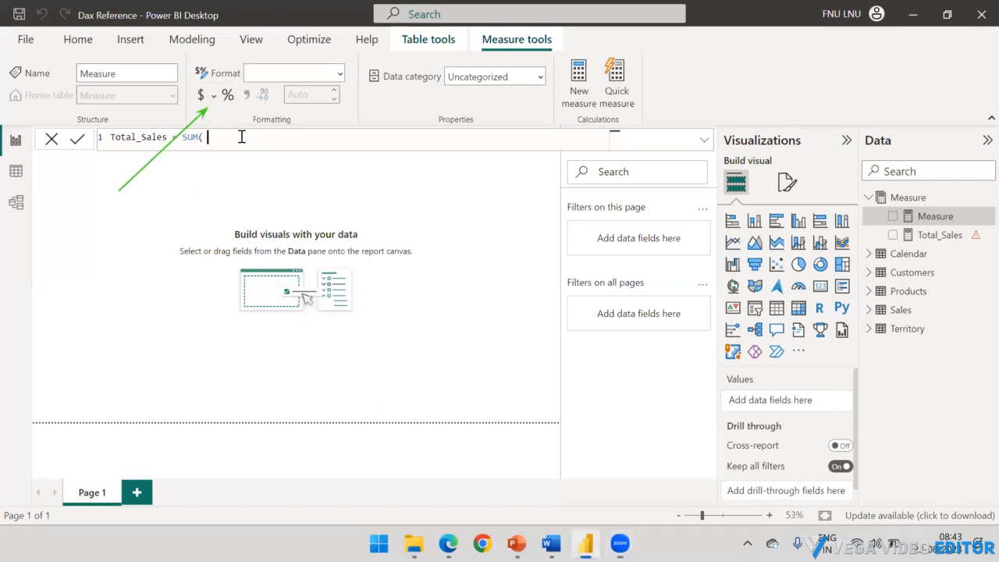
key("BackSpace")
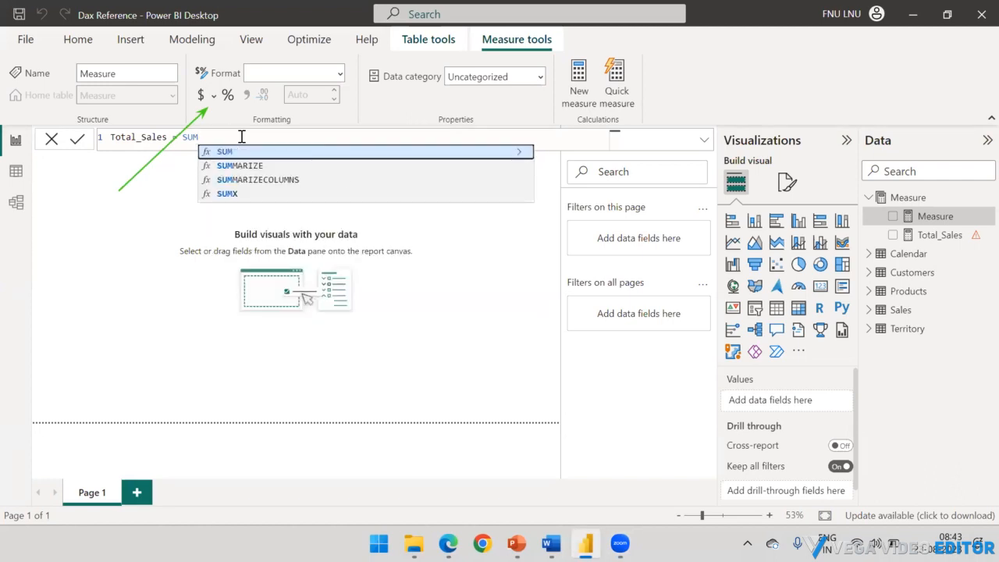
type("(")
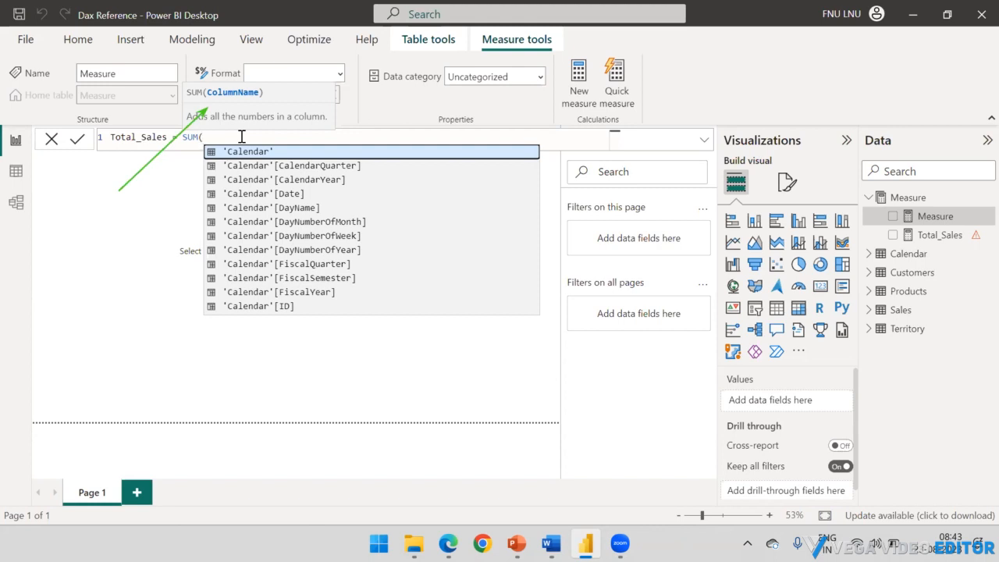
Step: Complete the SUM formula with the Sales[SalesAmount] column and try to commit the measure as Total_Sales
type("sale")
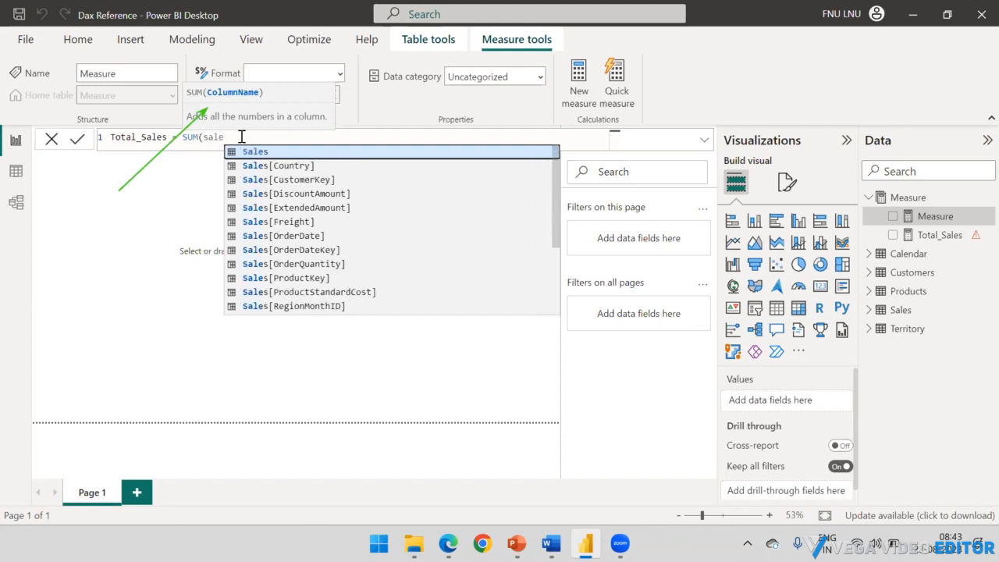
type("am")
key("BackSpace")
key("BackSpace")
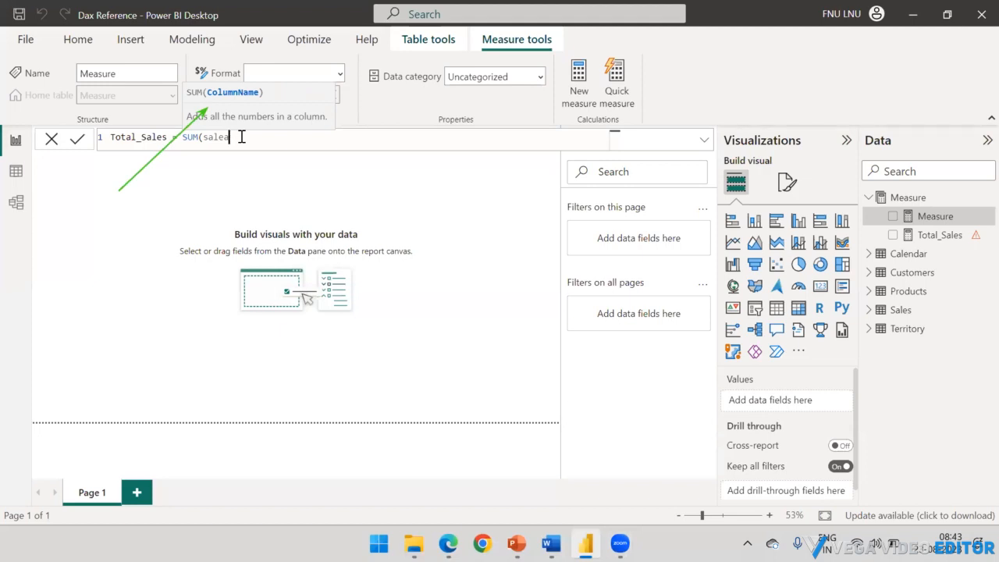
type("sa")
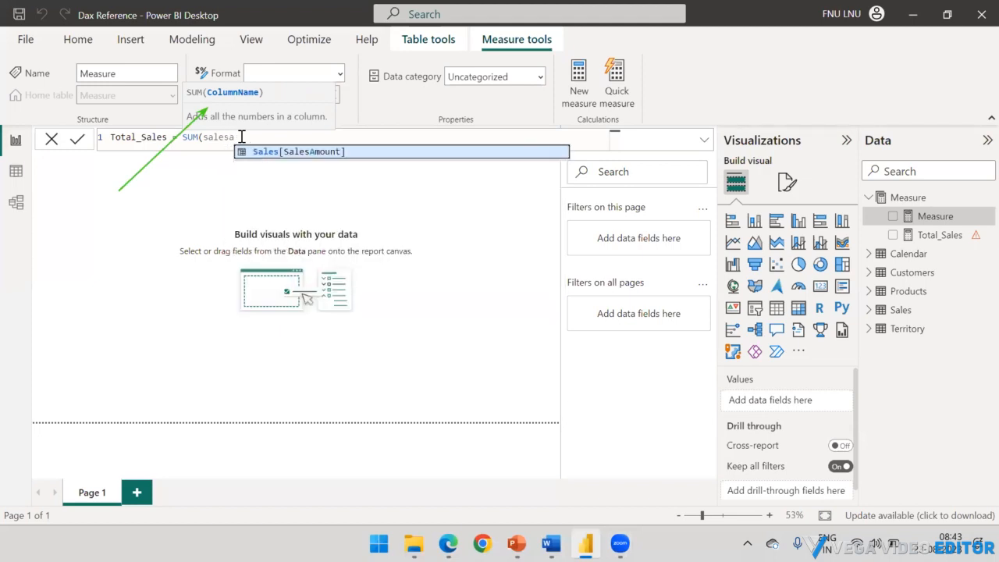
key("Tab")
type(")")
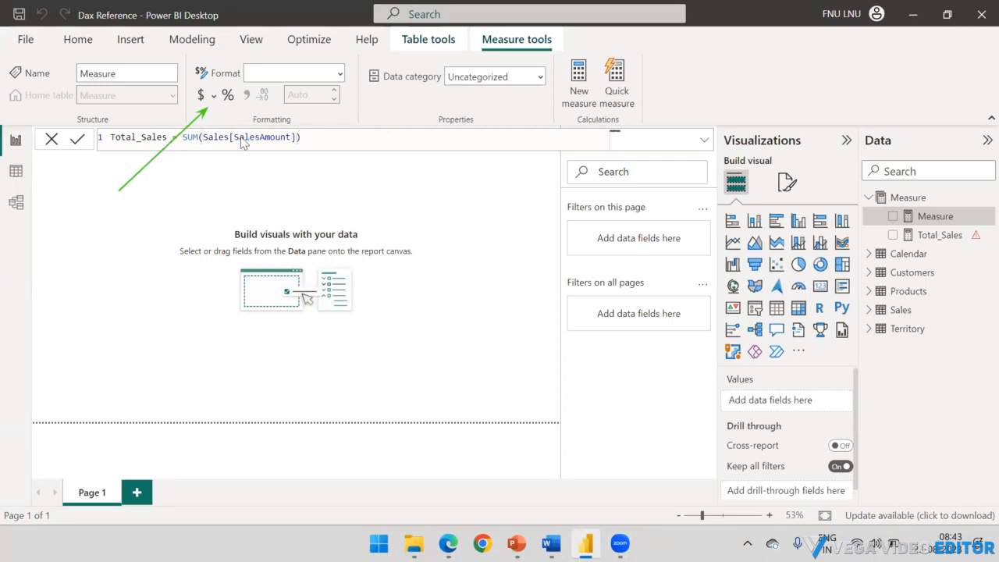
key("Return")
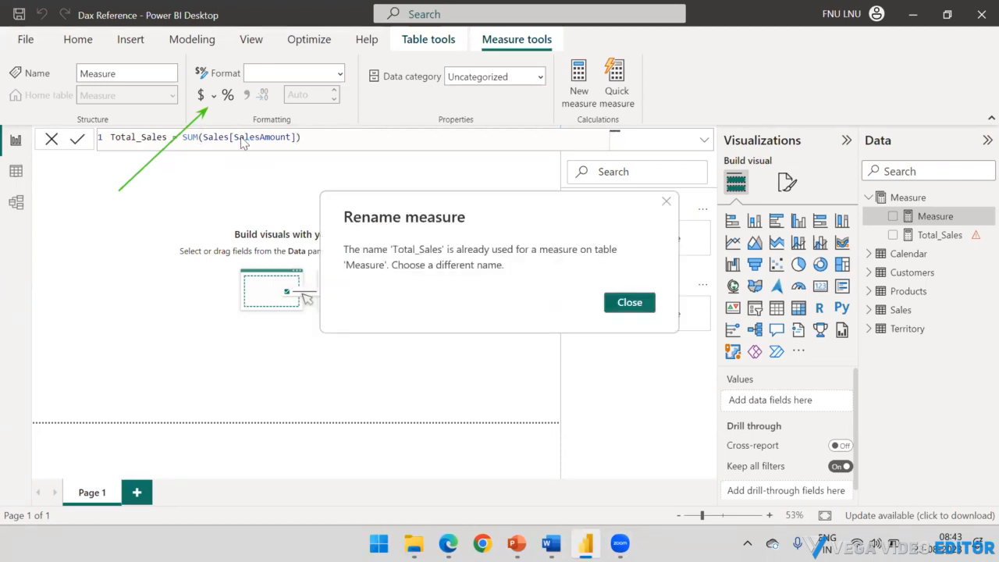
left_click(627, 305)
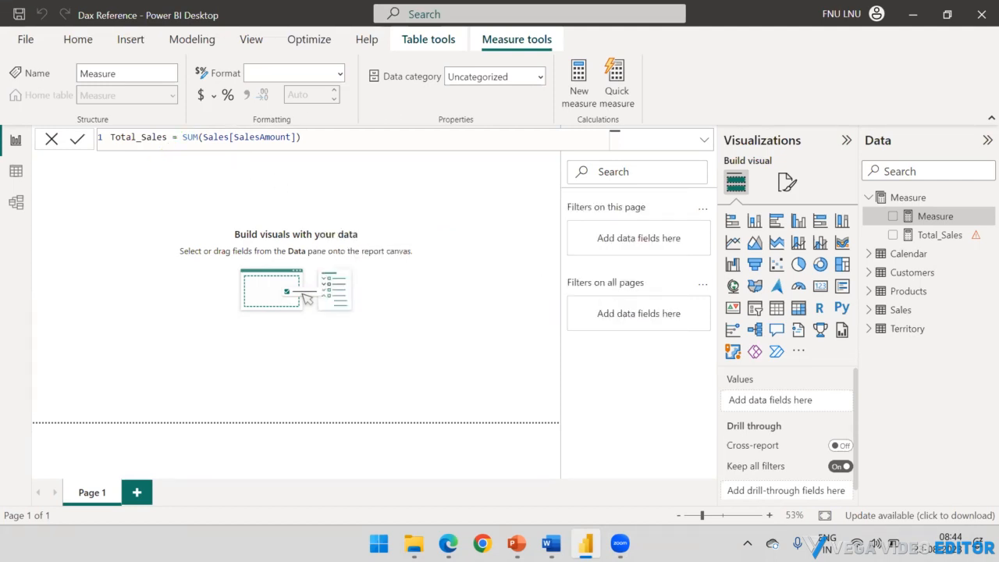
Step: Rename the new measure to Total Sales, with a space instead of the underscore, and commit its formula
left_click(167, 138)
key("BackSpace")
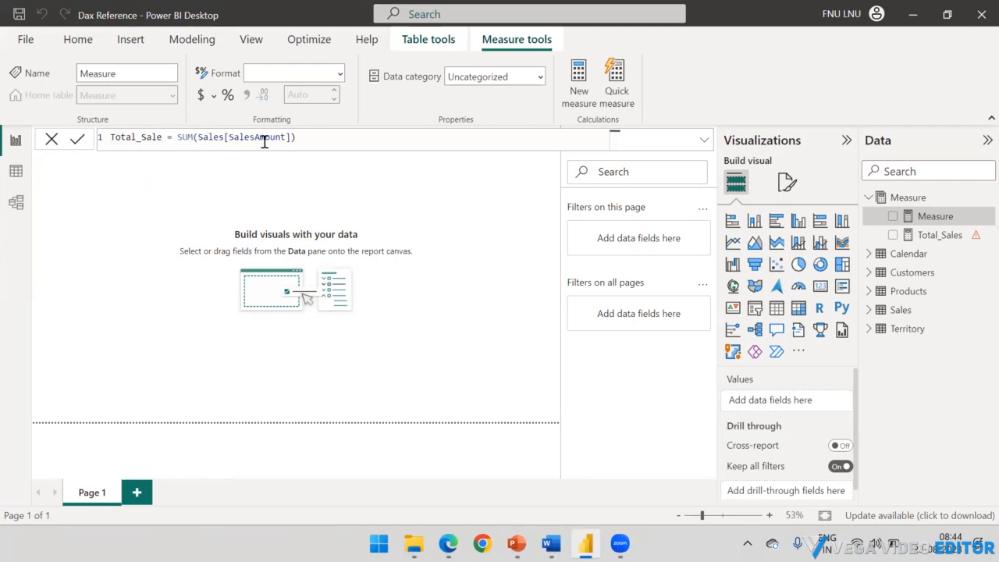
left_click(332, 136)
left_click(140, 137)
key("BackSpace")
key("ctrl+Right")
type("s")
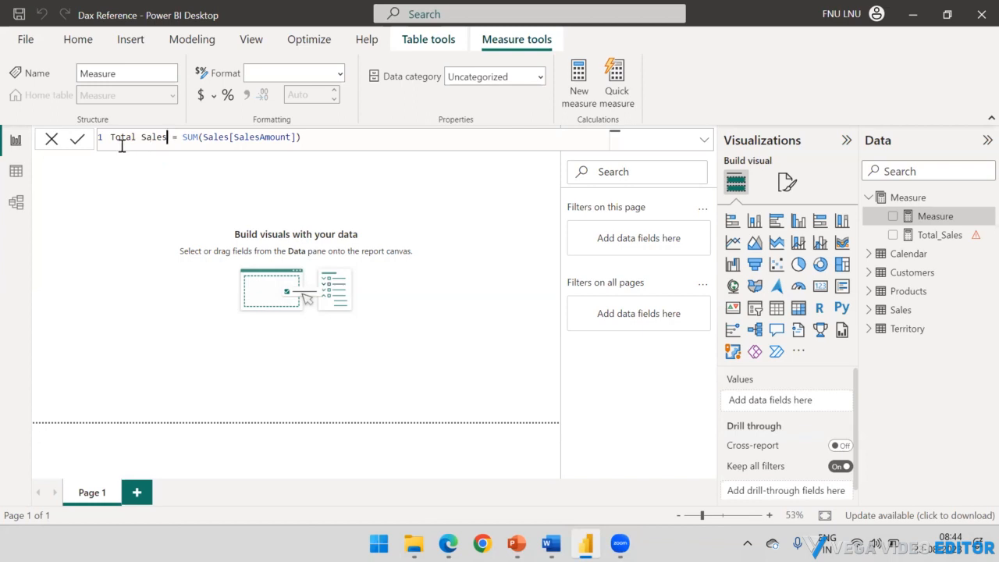
left_click(317, 137)
key("Return")
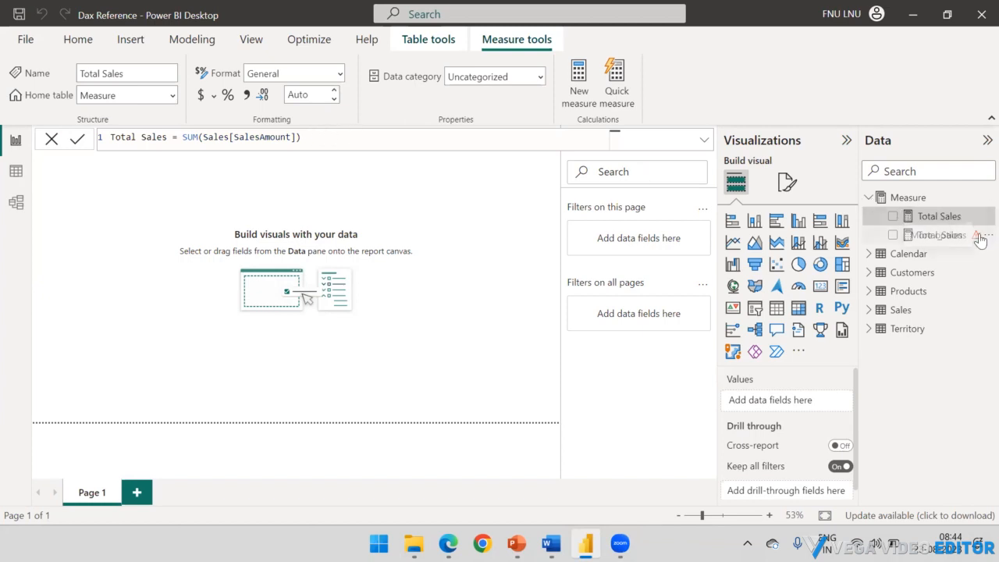
right_click(917, 233)
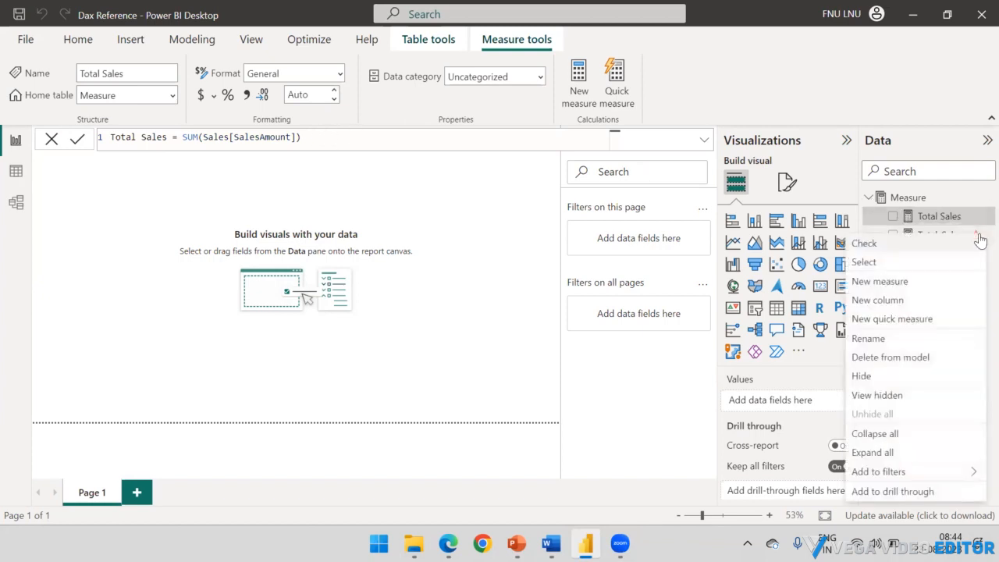
left_click(882, 358)
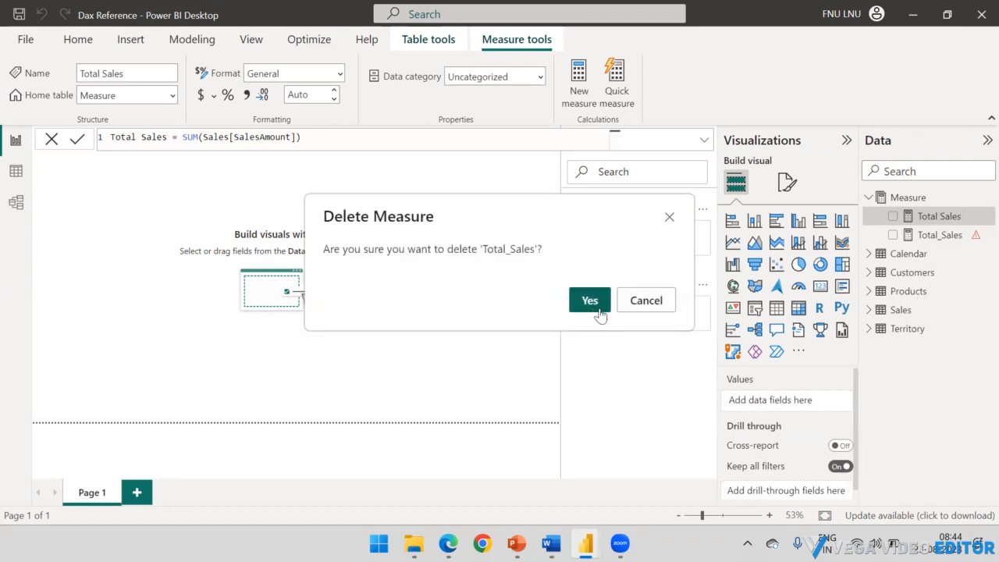
left_click(646, 301)
mouse_move(980, 242)
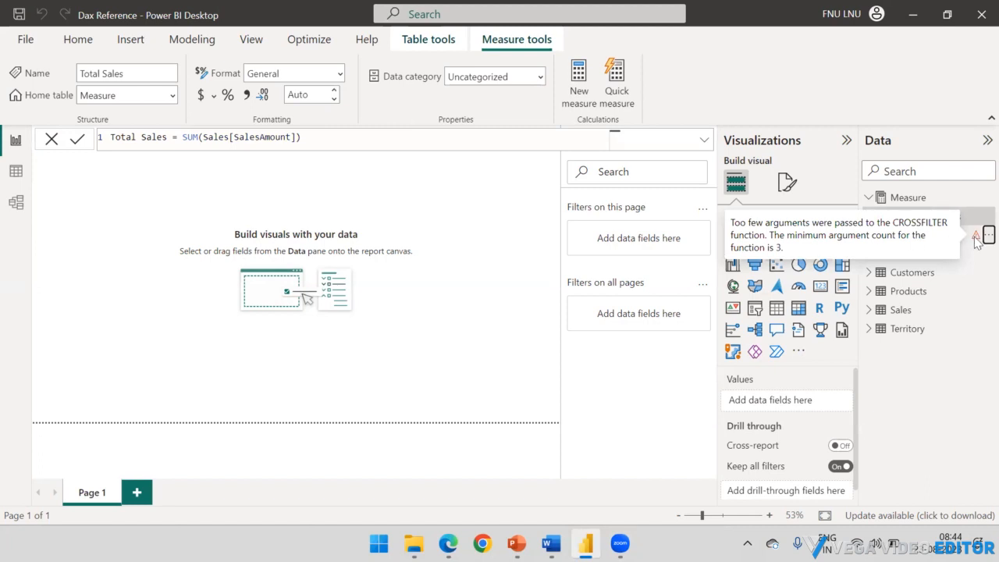
Step: Add a Card visual showing the Total Sales measure to the report page and shrink it to fit its contents
left_click(226, 200)
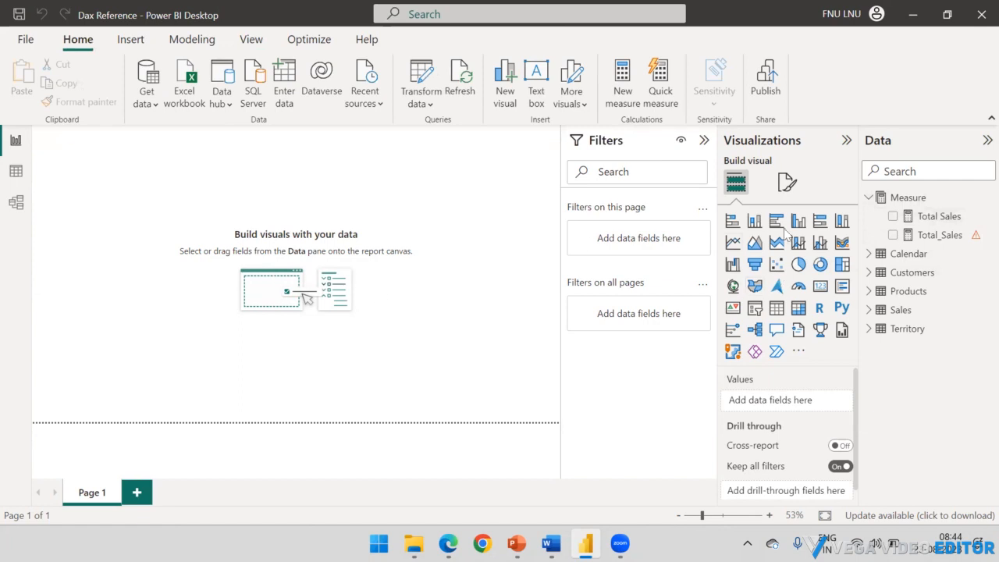
left_click(915, 218)
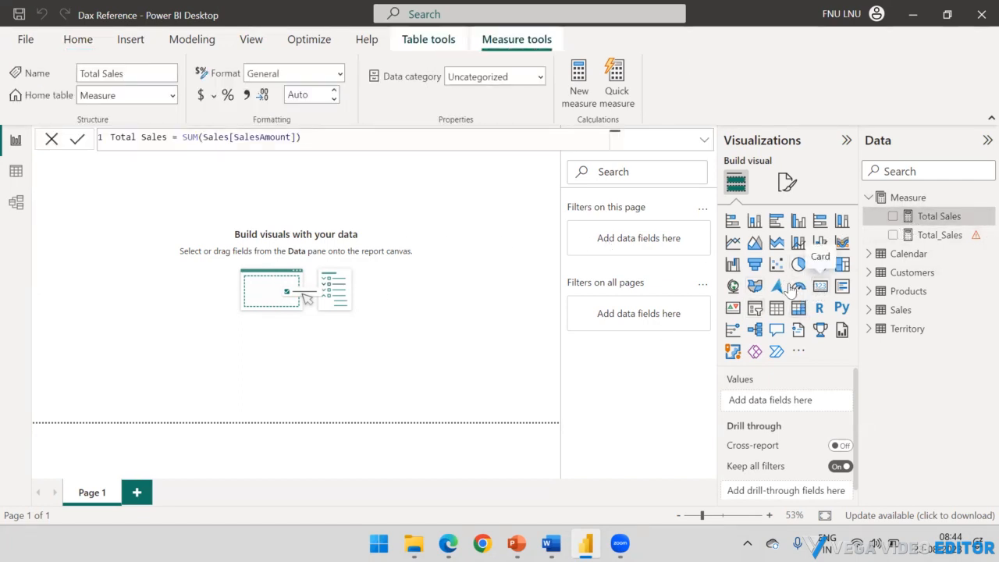
left_click(820, 286)
left_click_drag(82, 147, 93, 205)
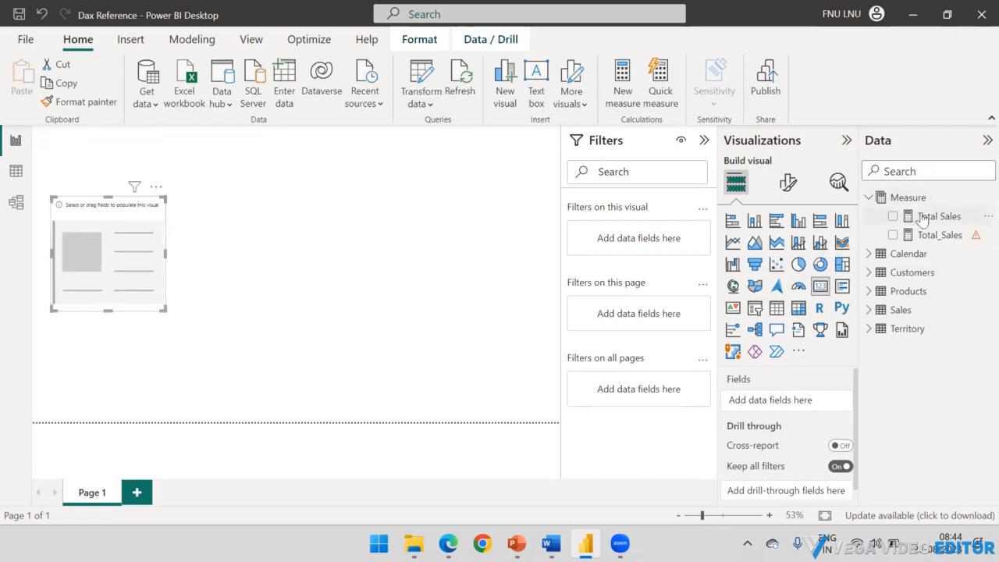
left_click_drag(916, 217, 98, 250)
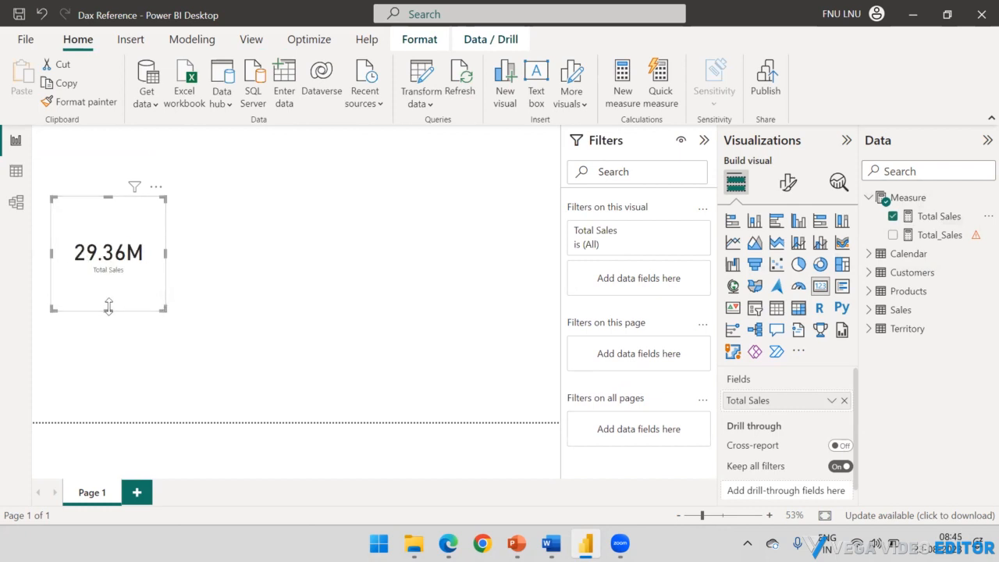
left_click_drag(109, 308, 156, 248)
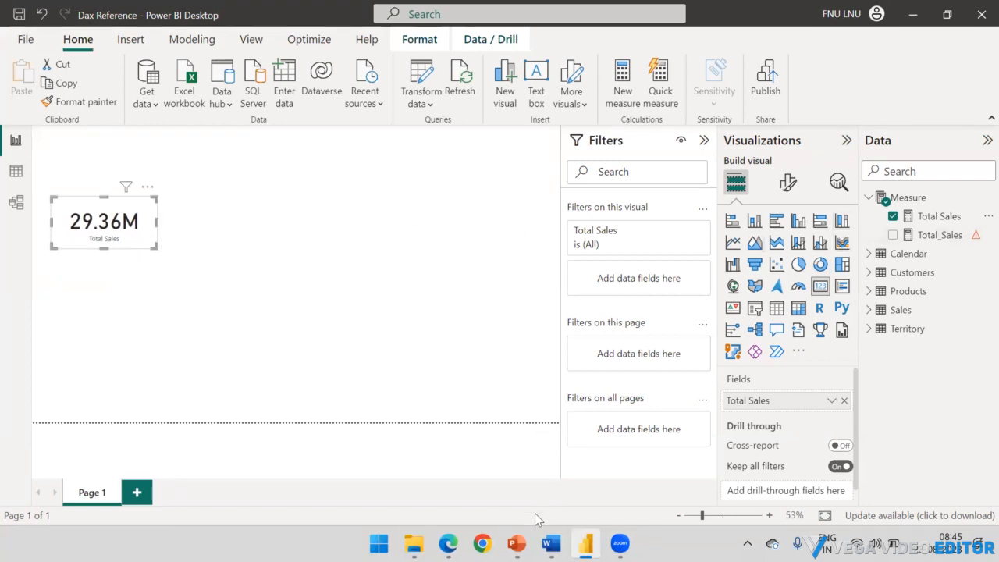
Step: Consult the Measure slide in PowerPoint, return to Power BI and remove Total Sales from the card
left_click(516, 544)
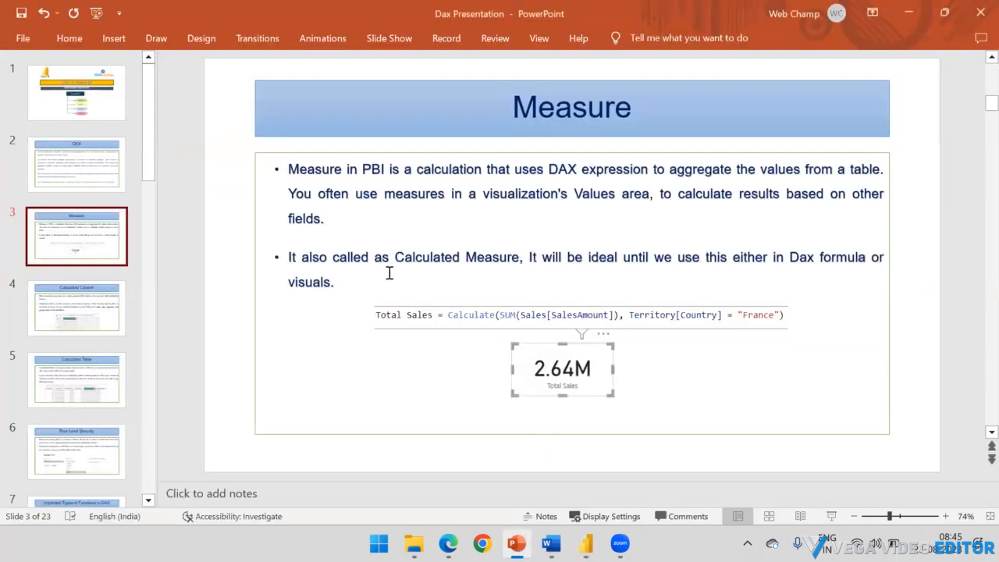
left_click(908, 13)
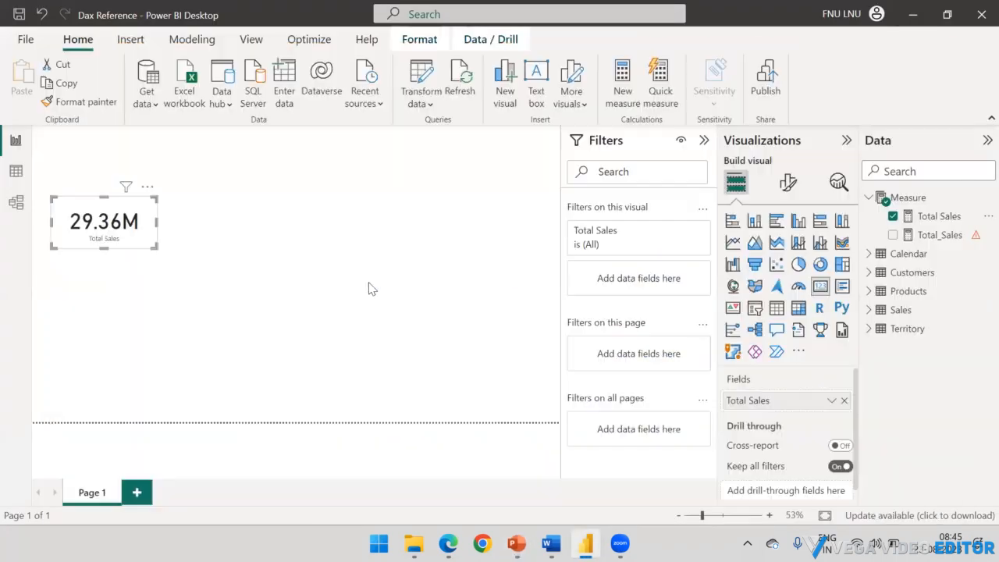
left_click(893, 216)
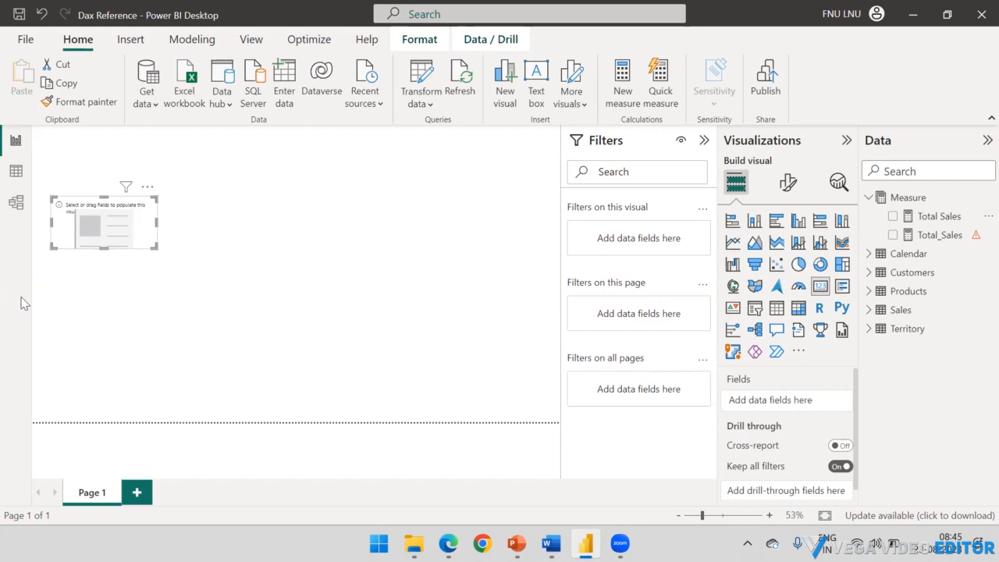
left_click(868, 200)
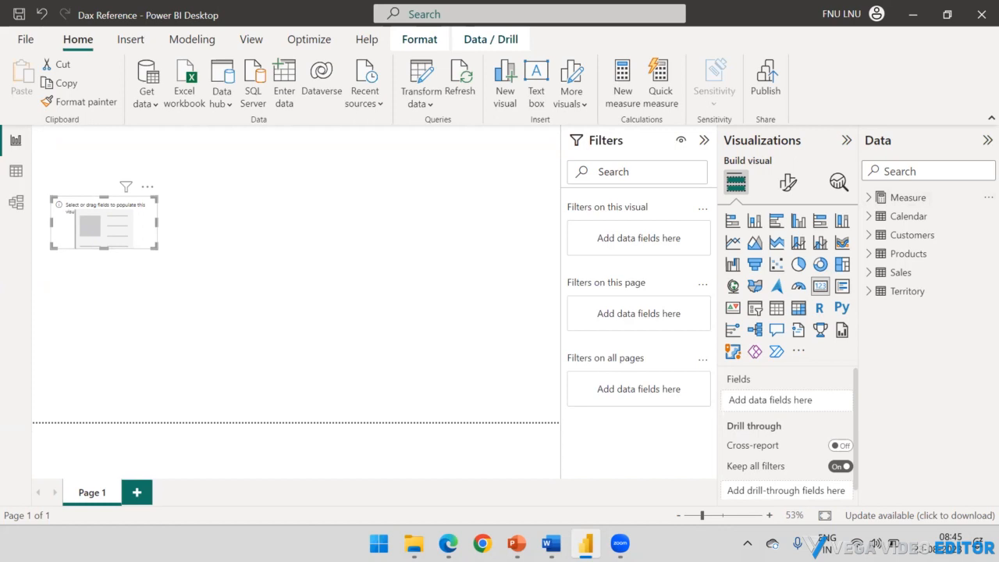
left_click(870, 200)
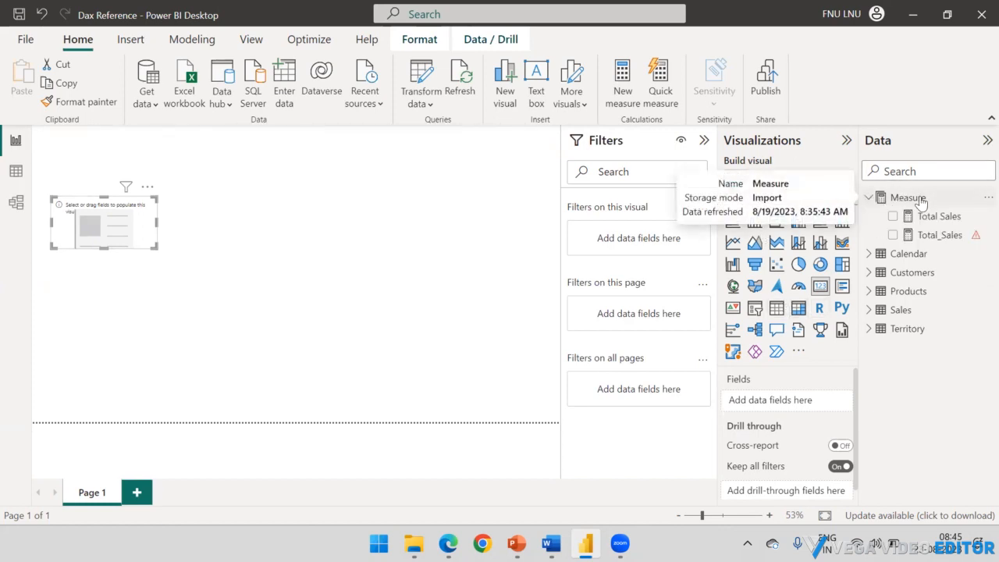
left_click(911, 199)
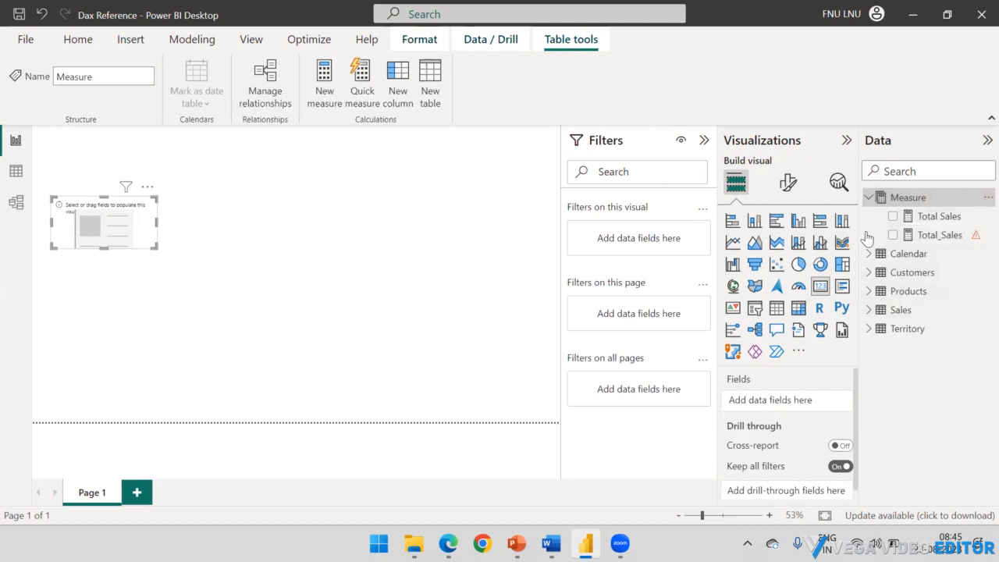
left_click(869, 197)
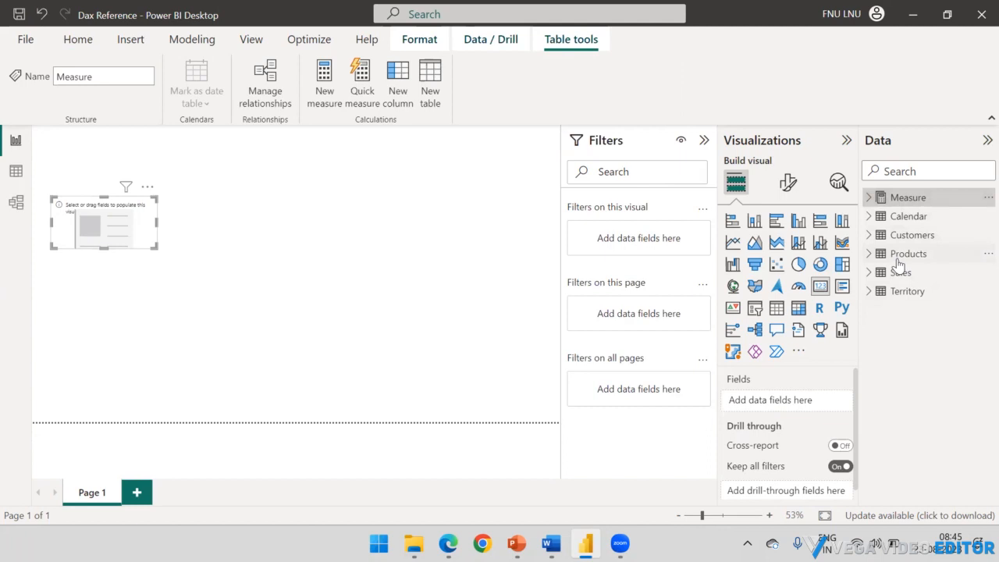
left_click(902, 275)
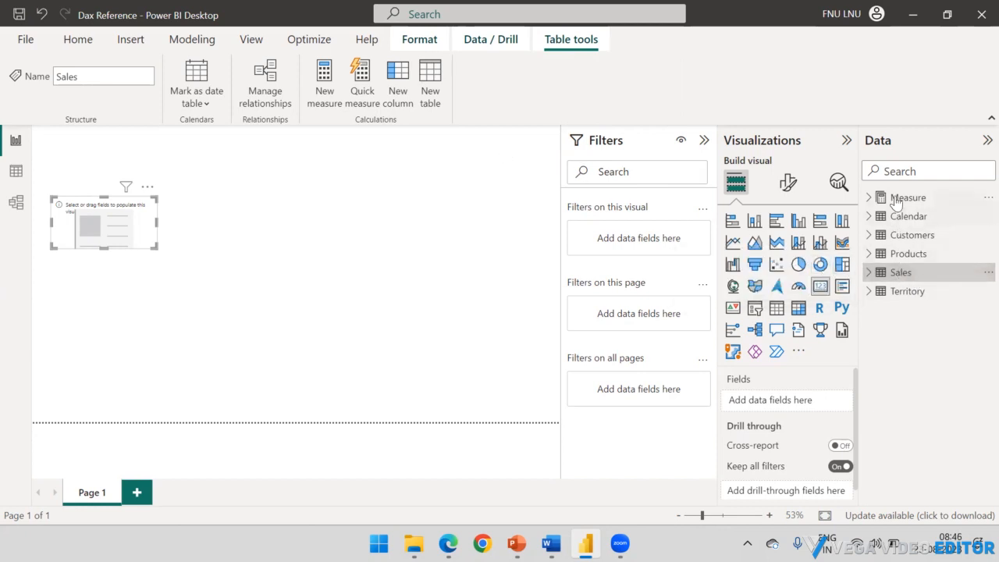
Step: Switch to Data view and select the Total Sales measure in the Measure table
left_click(17, 172)
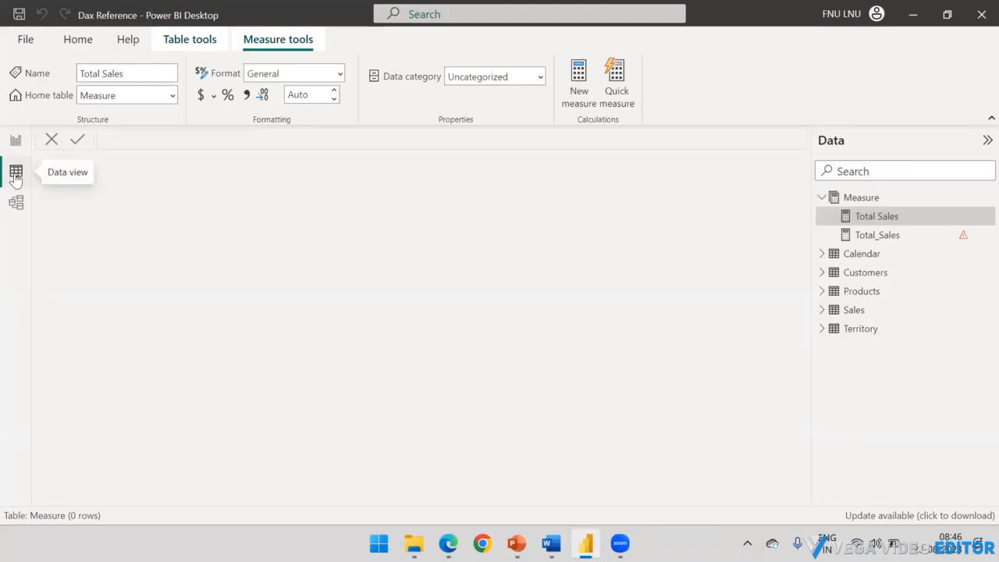
left_click(881, 218)
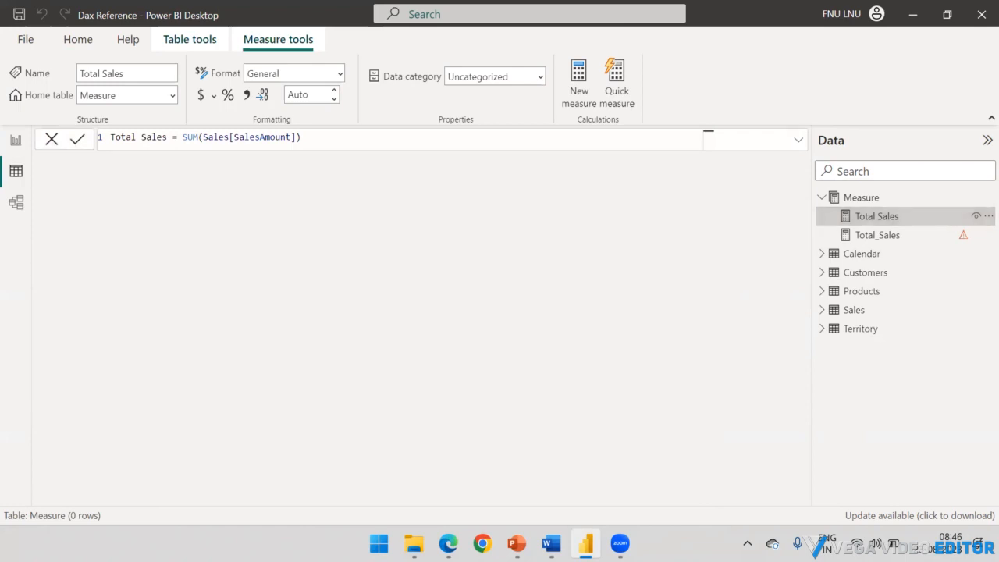
mouse_move(64, 56)
left_mouse_down()
mouse_move(88, 106)
mouse_move(193, 116)
mouse_move(81, 60)
left_mouse_up()
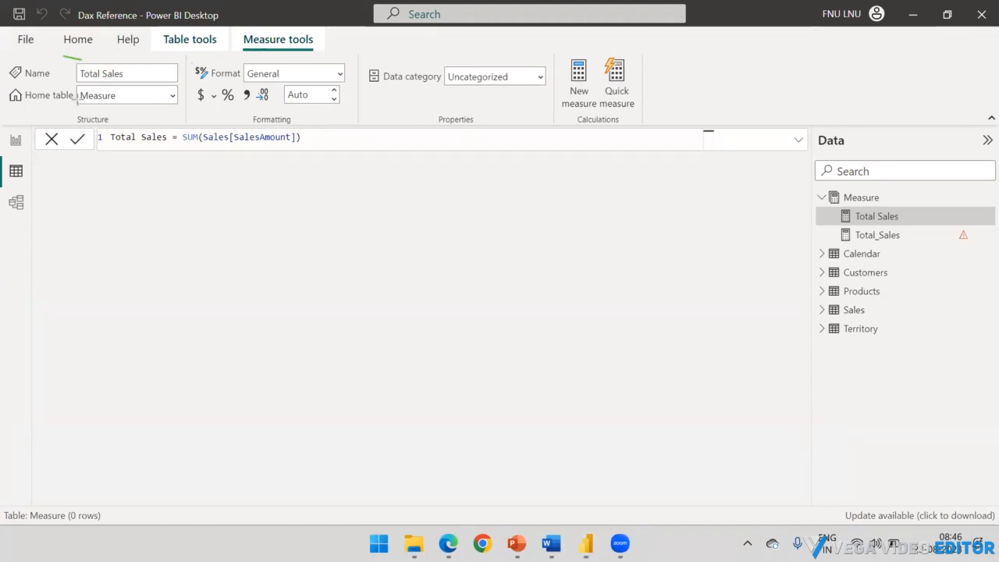
mouse_move(65, 53)
left_mouse_down()
mouse_move(156, 120)
mouse_move(185, 113)
left_mouse_up()
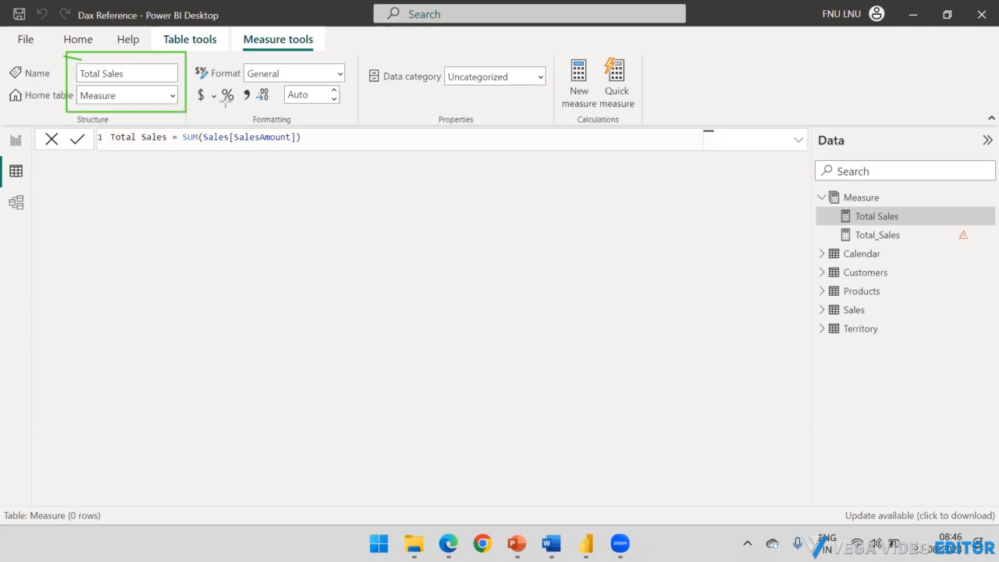
left_click_drag(226, 102, 358, 115)
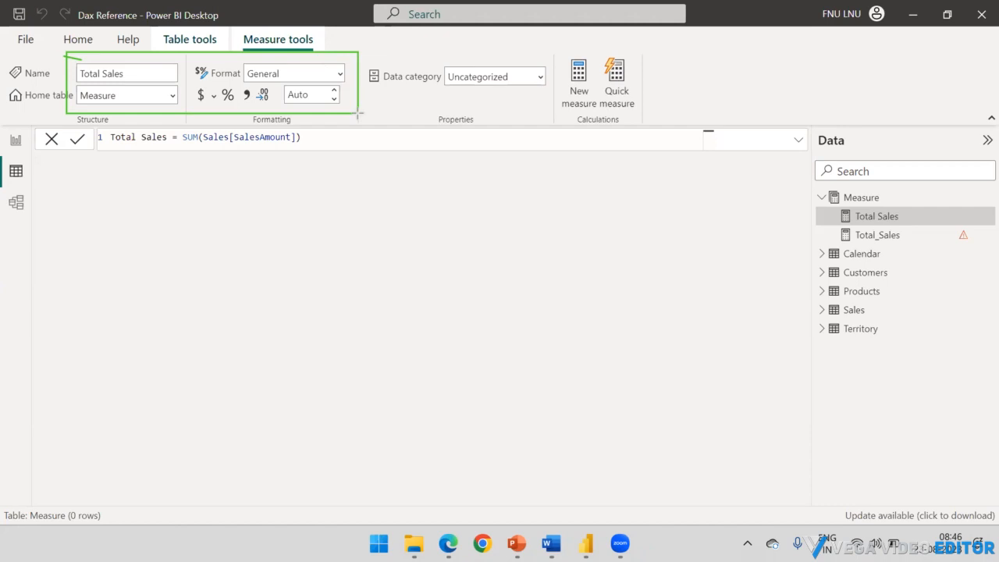
mouse_move(358, 114)
left_mouse_down()
mouse_move(553, 114)
mouse_move(355, 110)
left_mouse_up()
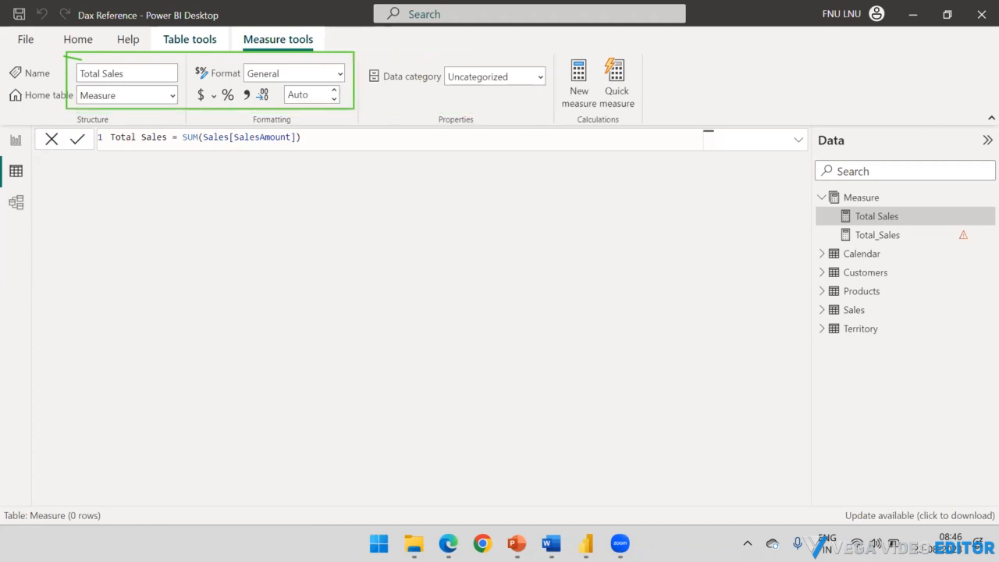
key("Escape")
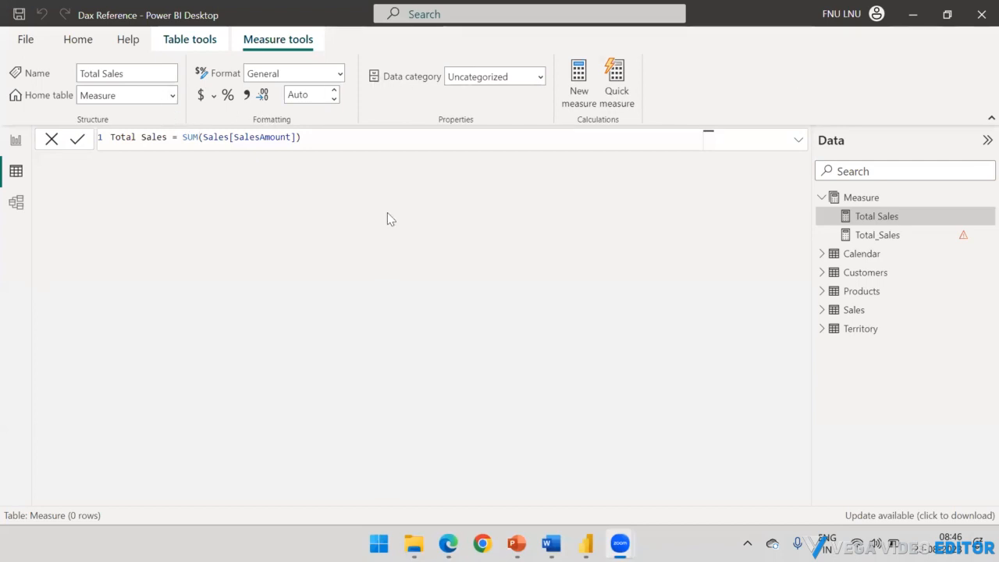
left_click(375, 112)
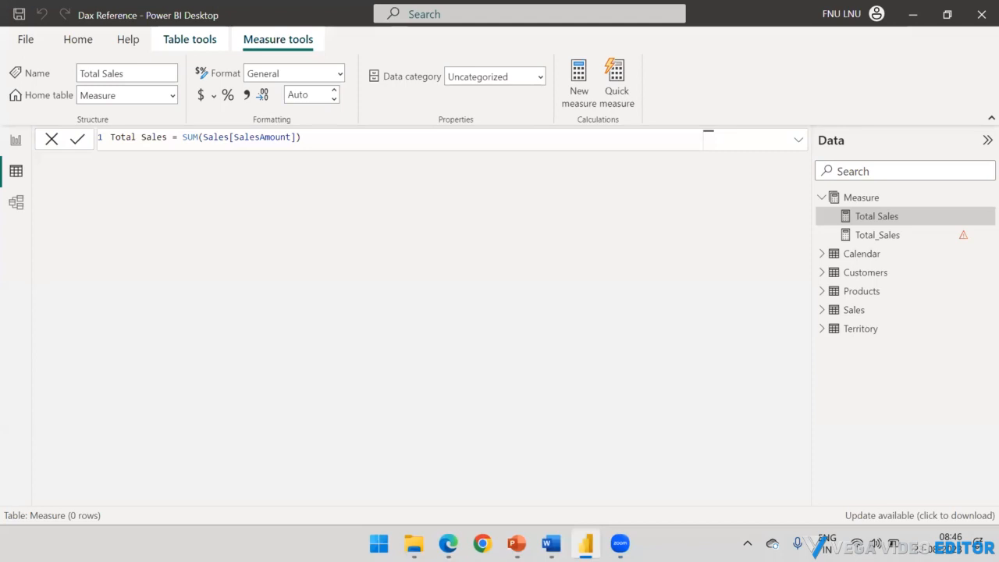
Step: Set the home table of the Total Sales measure to Sales and look through the Sales table's fields for it
left_click(139, 97)
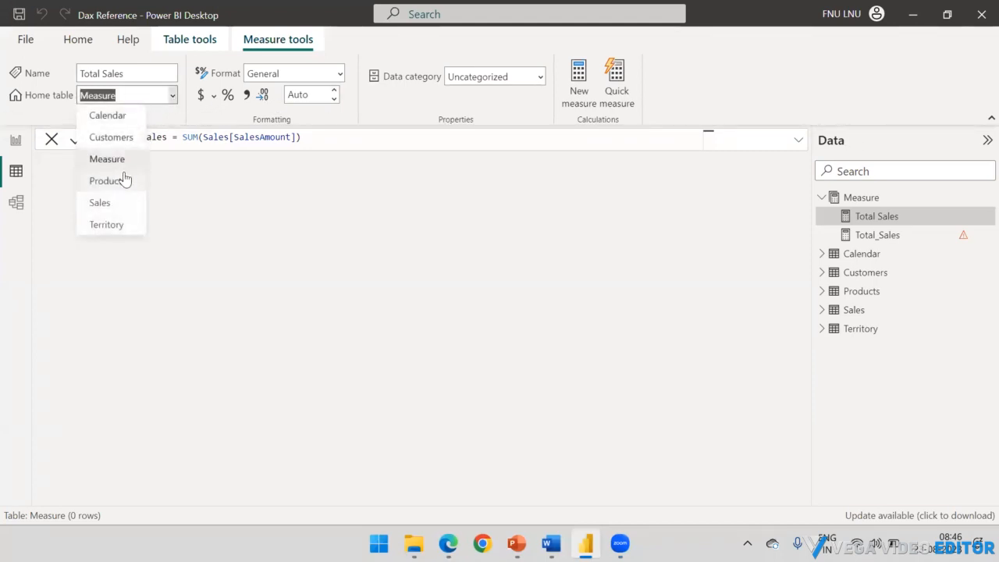
left_click(115, 204)
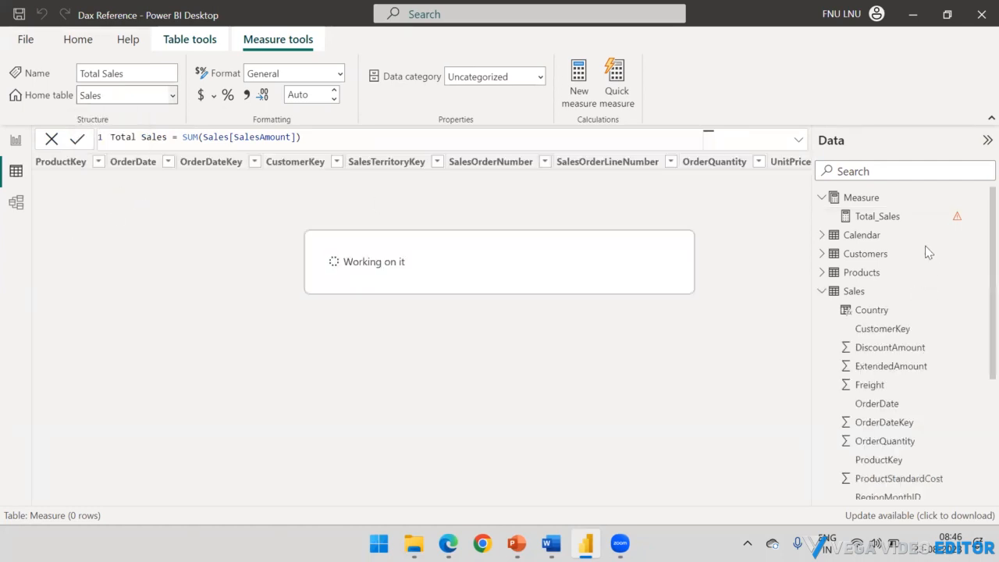
scroll(904, 264, "down", 3)
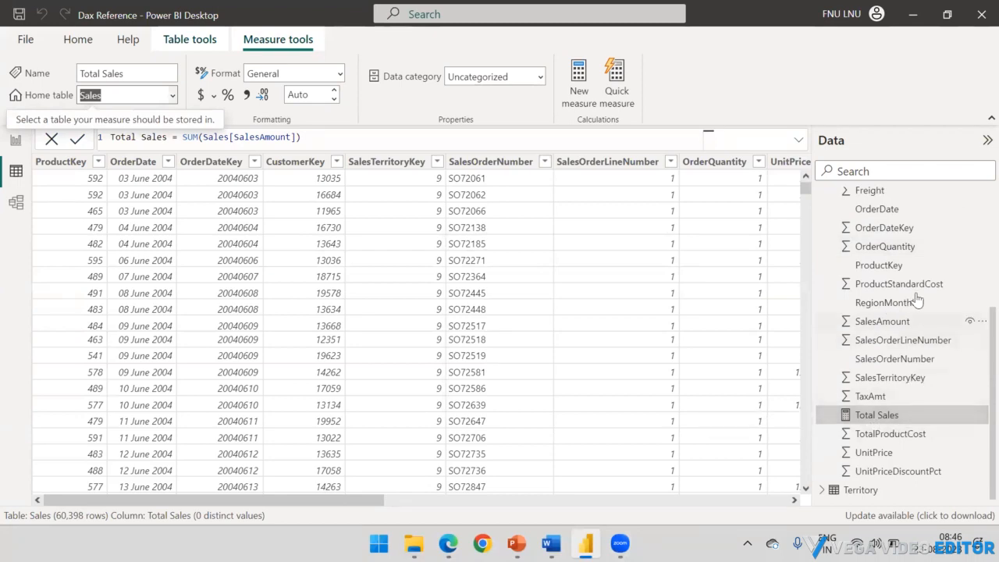
scroll(829, 266, "up", 3)
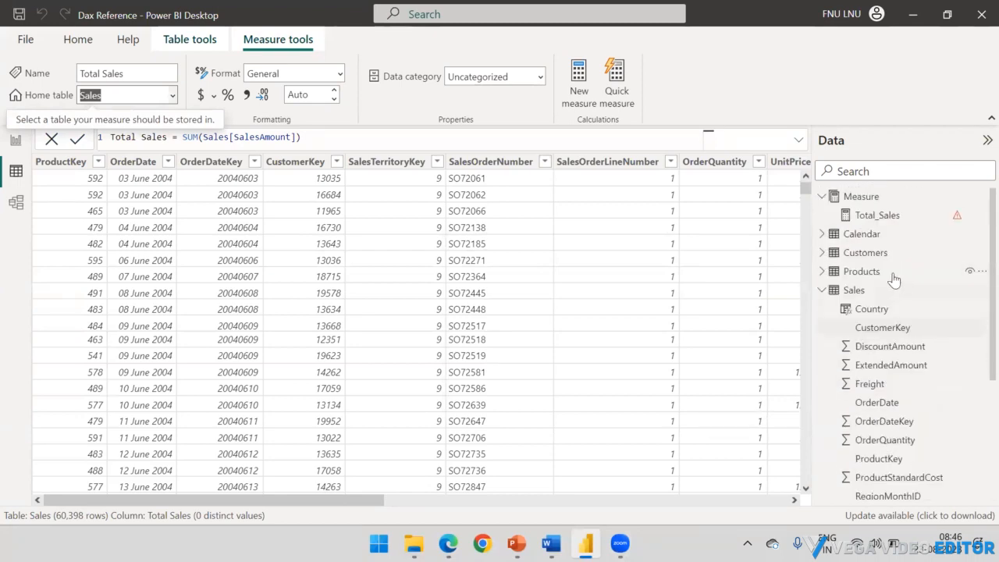
Step: Return to Report view and remove the empty card visual from the page
left_click(9, 145)
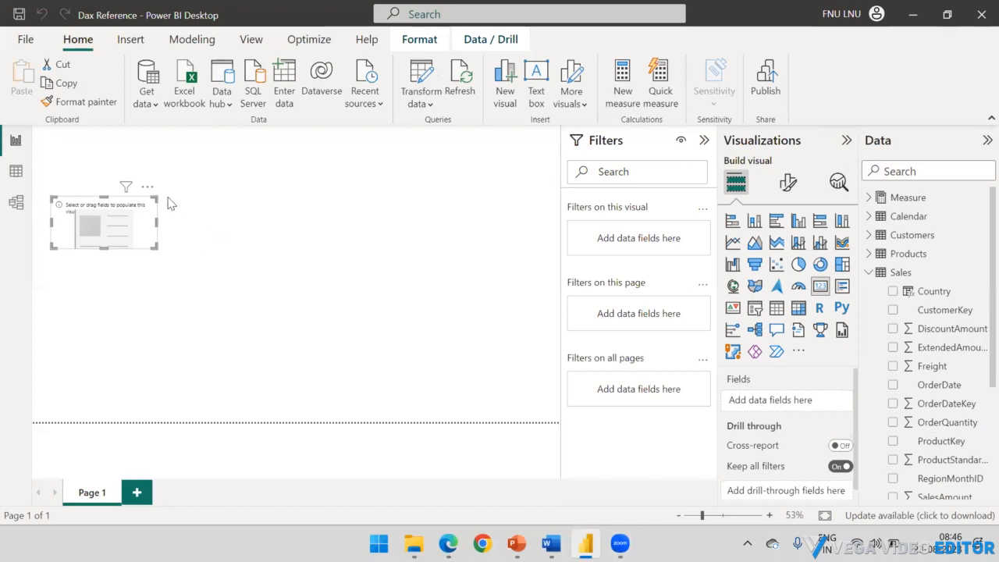
left_click(146, 187)
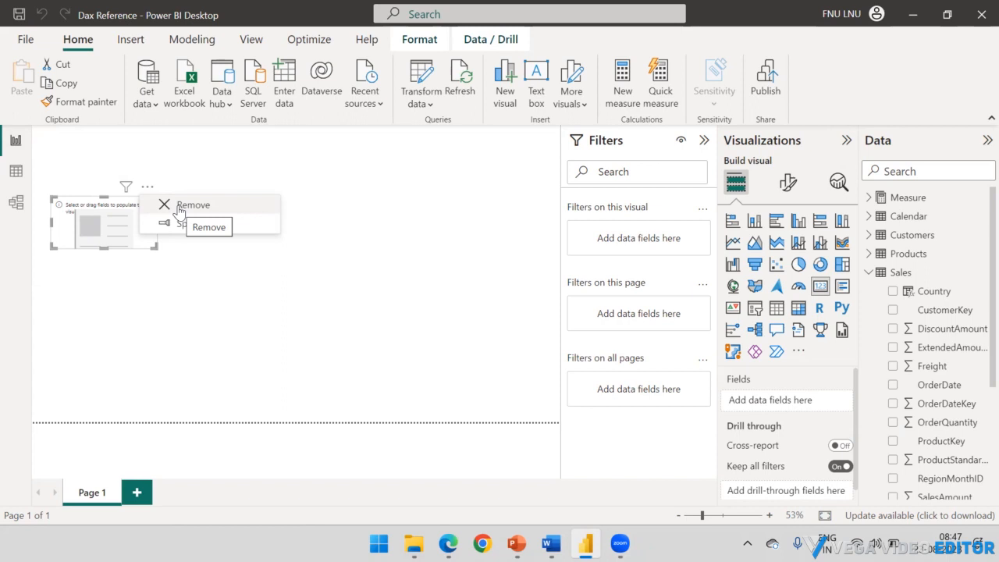
left_click(179, 206)
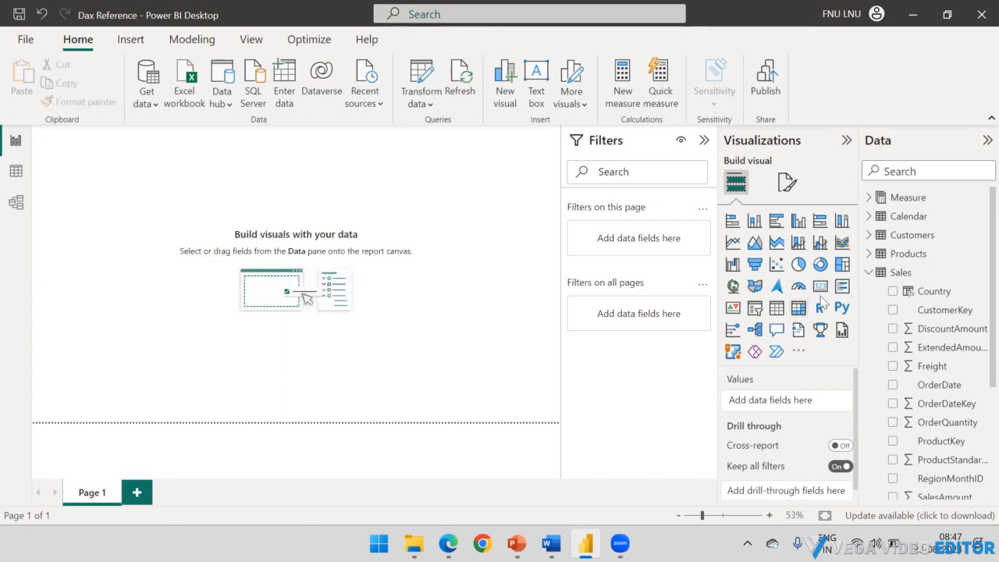
Step: Find the Total Sales measure among the Sales table's fields and check which home tables it can be assigned to
left_click(869, 273)
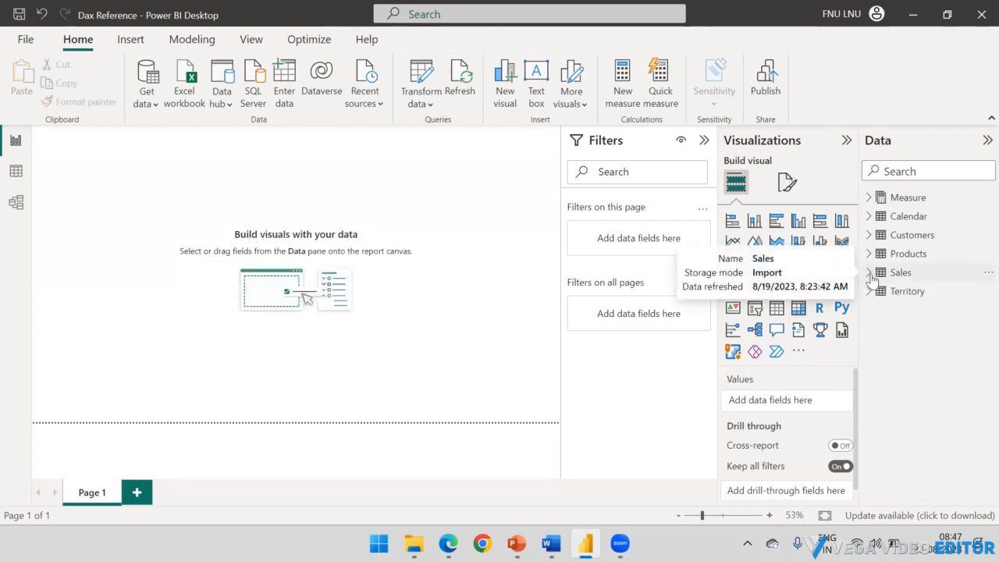
left_click(869, 272)
scroll(906, 312, "down", 5)
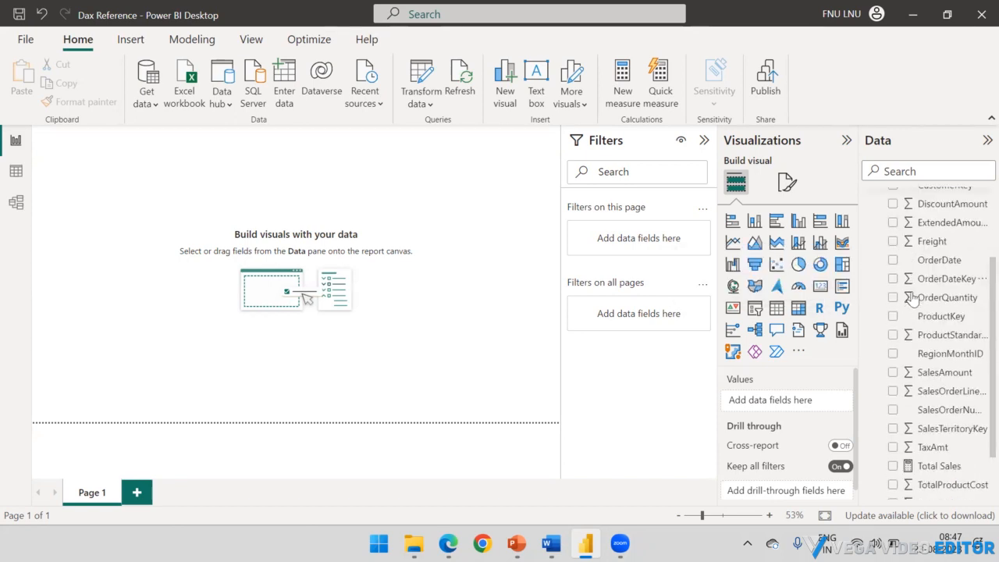
left_click(939, 415)
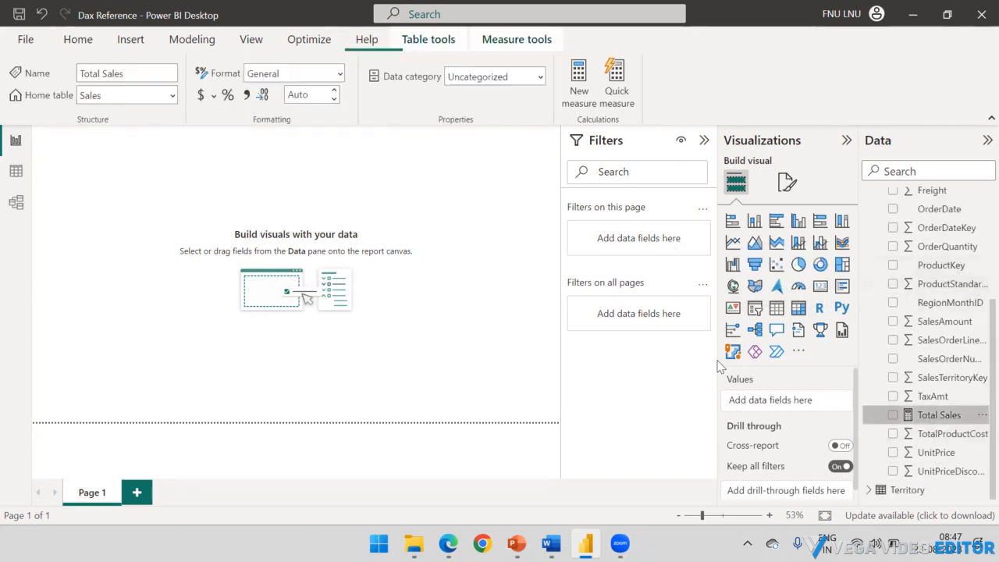
left_click(173, 95)
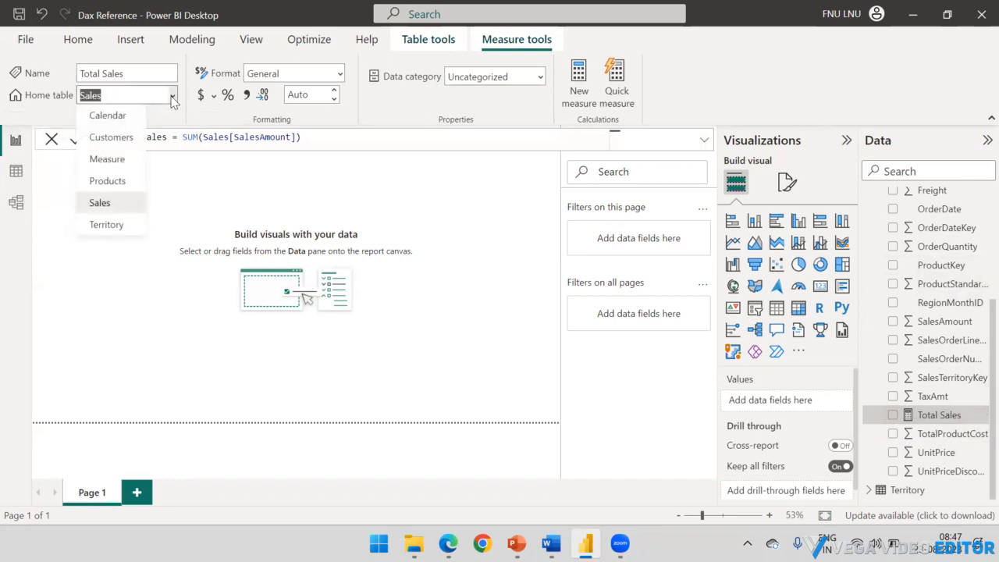
left_click(197, 203)
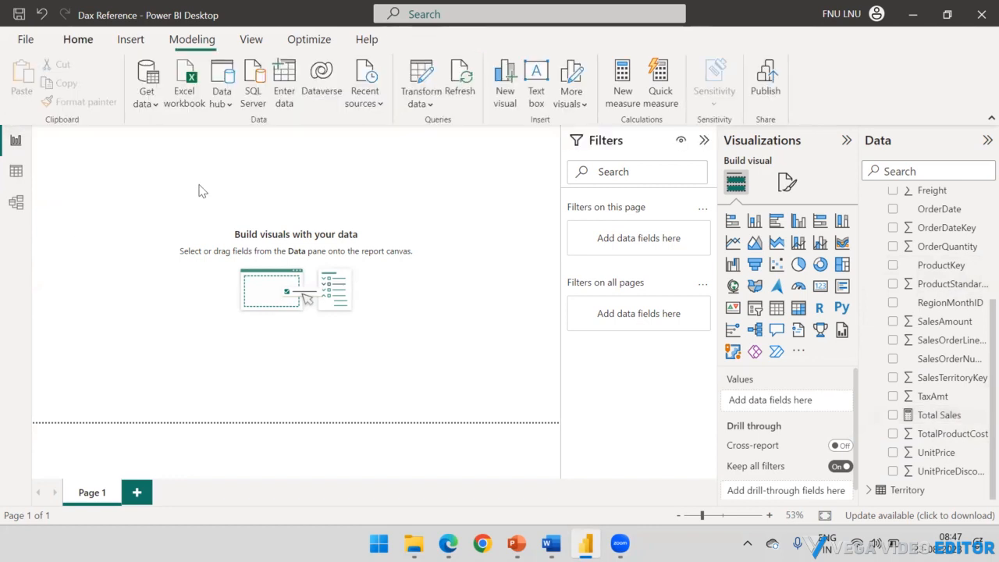
Step: Set the home table of the Total Sales measure back to Measure, collapse the Sales table and deselect the measure
left_click(946, 416)
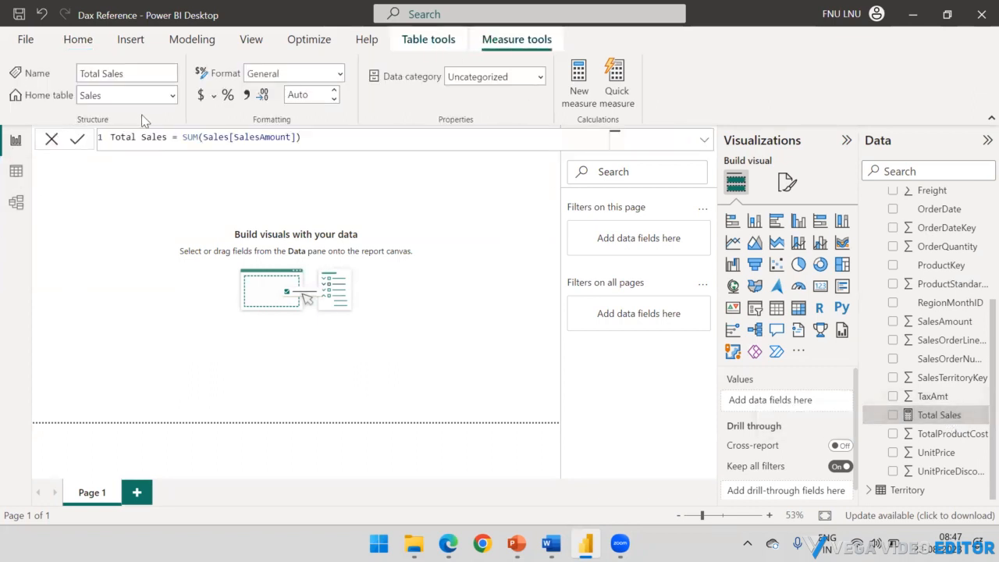
left_click(172, 96)
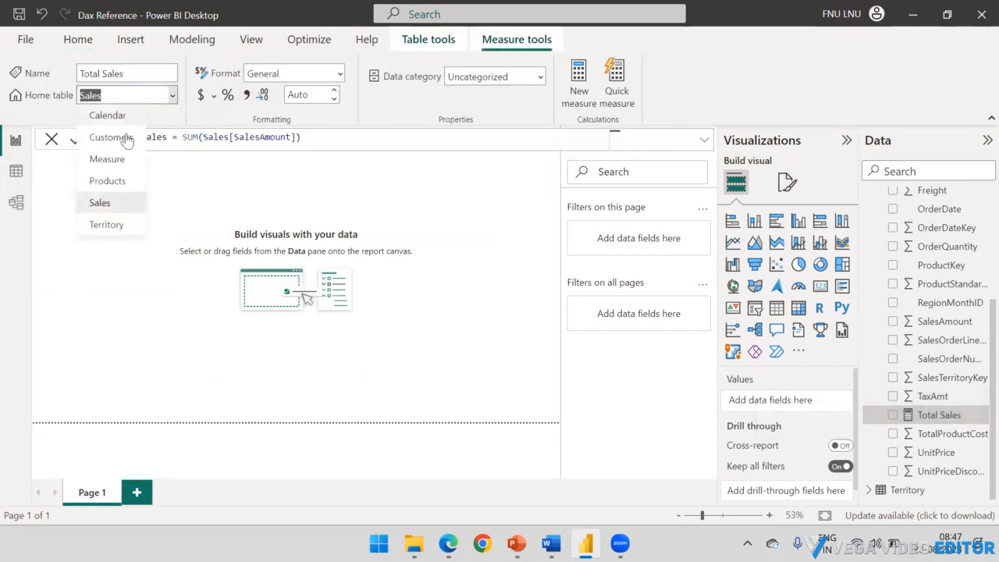
left_click(119, 163)
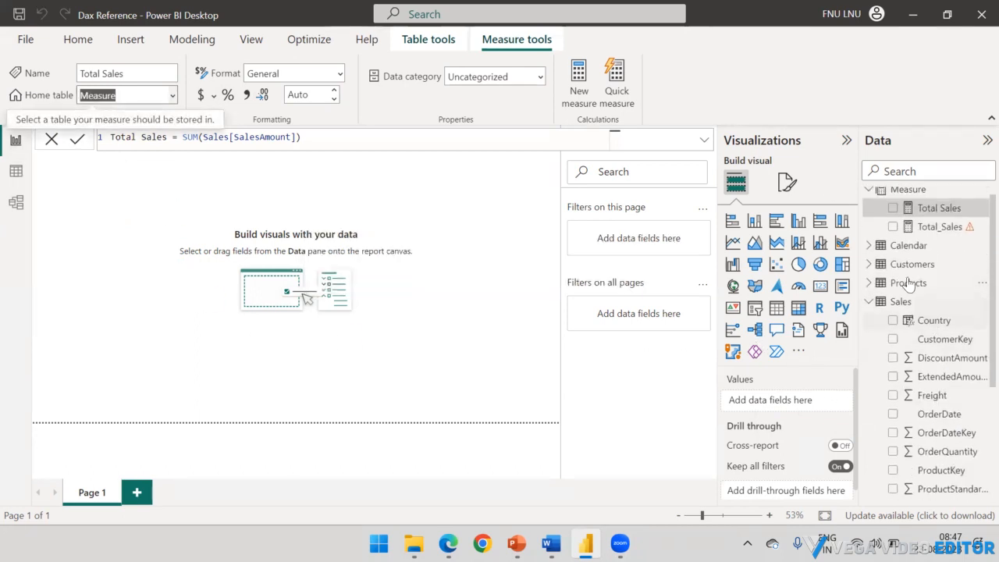
left_click(868, 312)
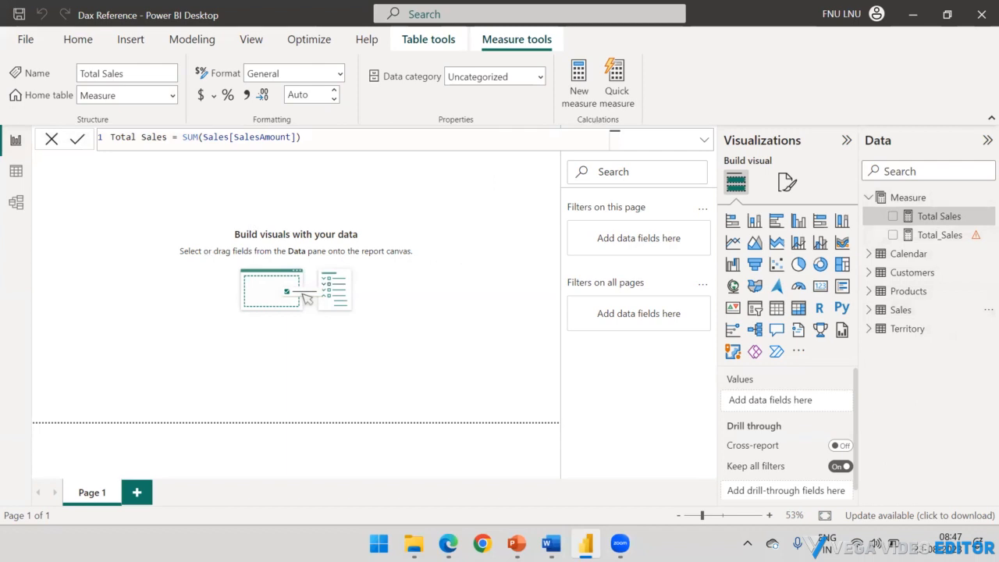
left_click(438, 190)
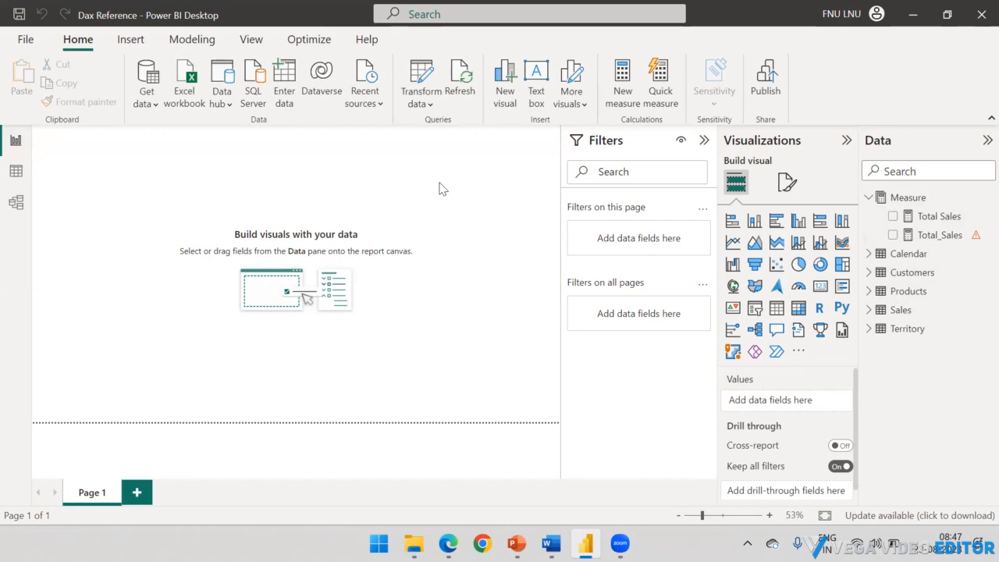
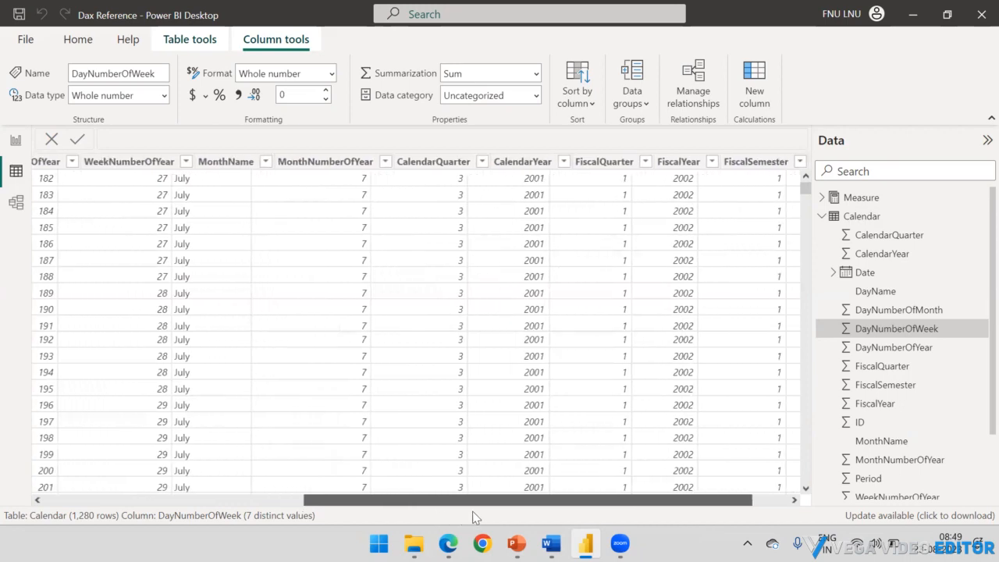
Step: Look through the Calendar table's columns from ID to Period
left_click_drag(346, 507, 47, 509)
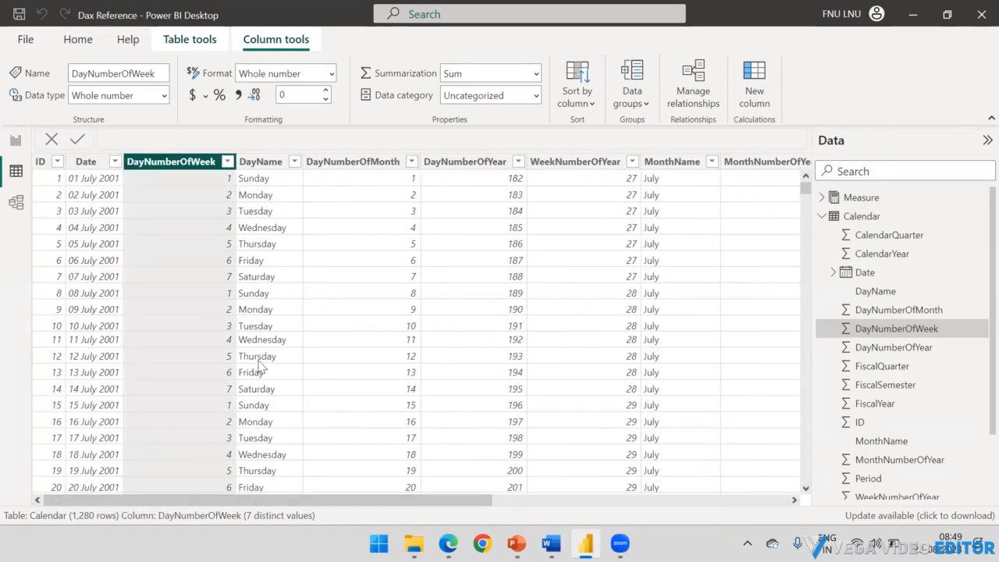
left_click_drag(326, 509, 636, 493)
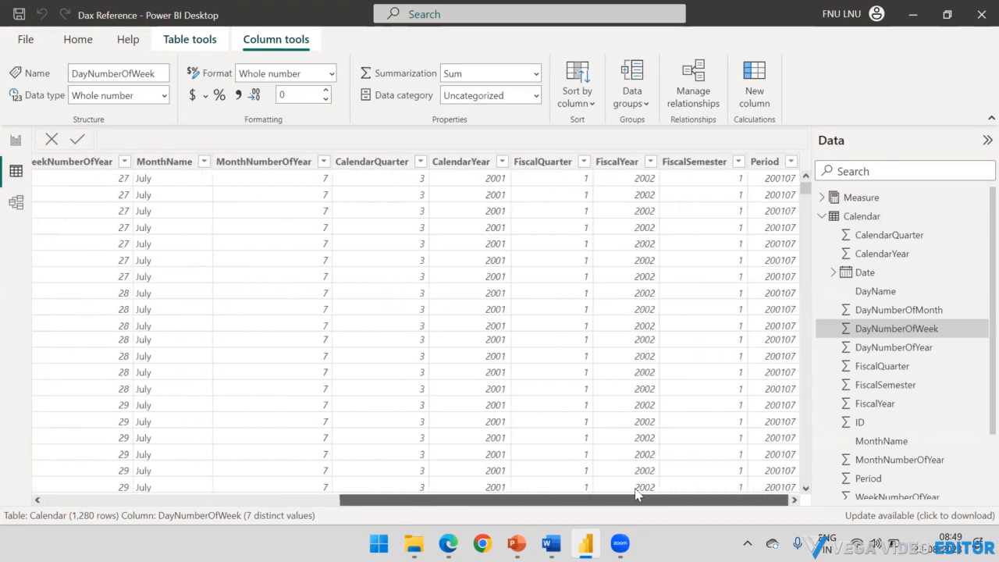
left_click(766, 164)
key("Left")
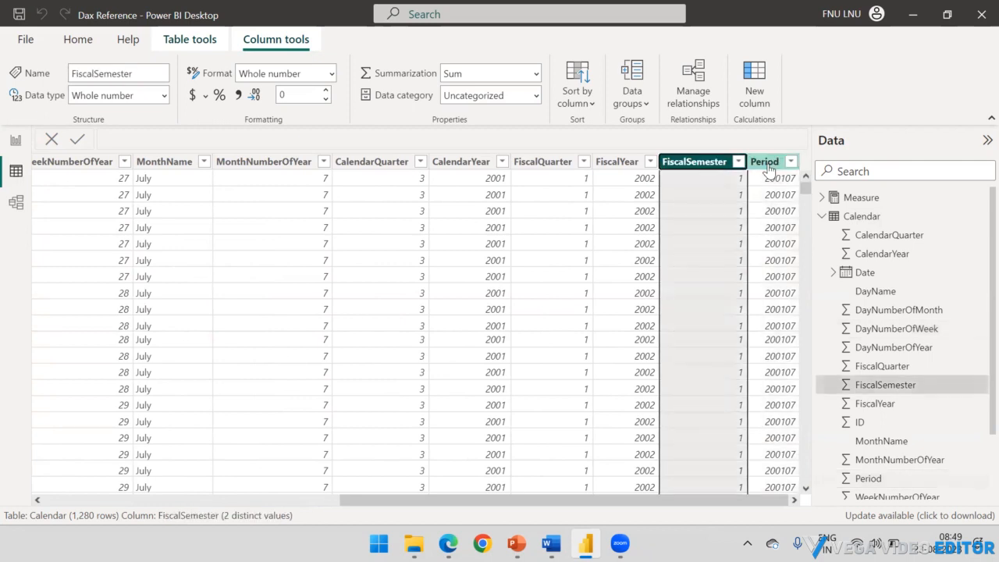
left_click(769, 170)
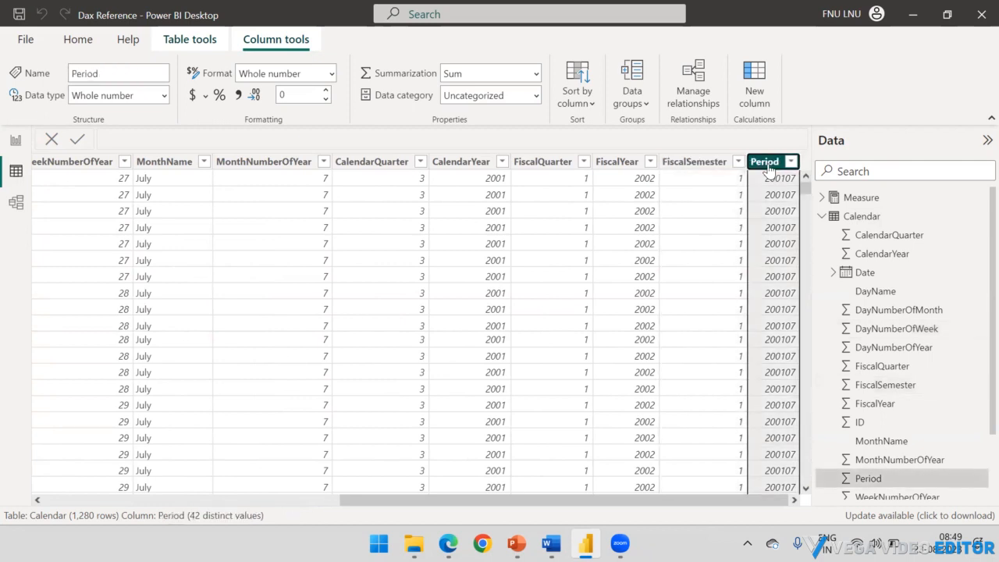
key("Left")
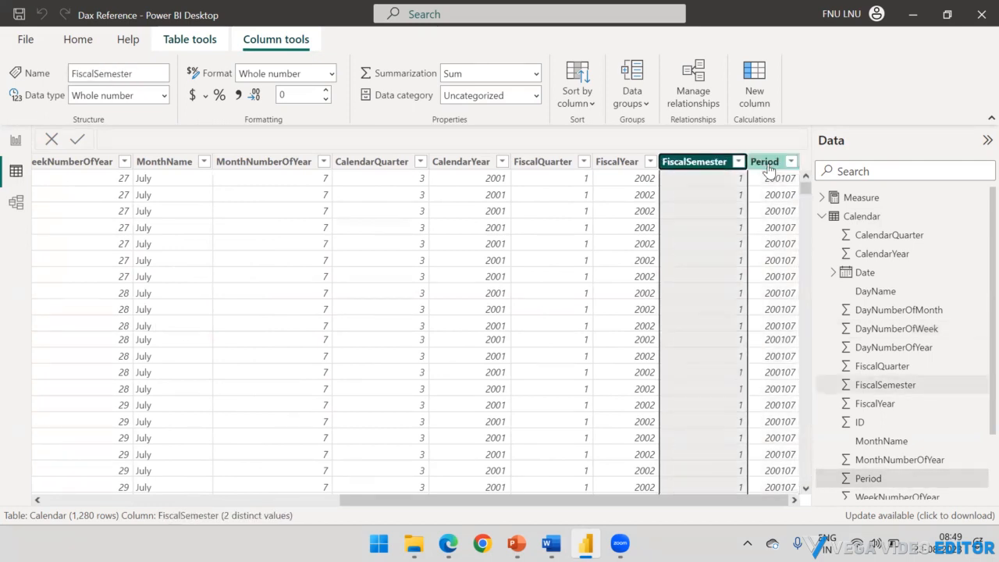
Step: Collapse the Calendar table and open its query for editing in Power Query Editor
left_click(823, 217)
left_click(980, 218)
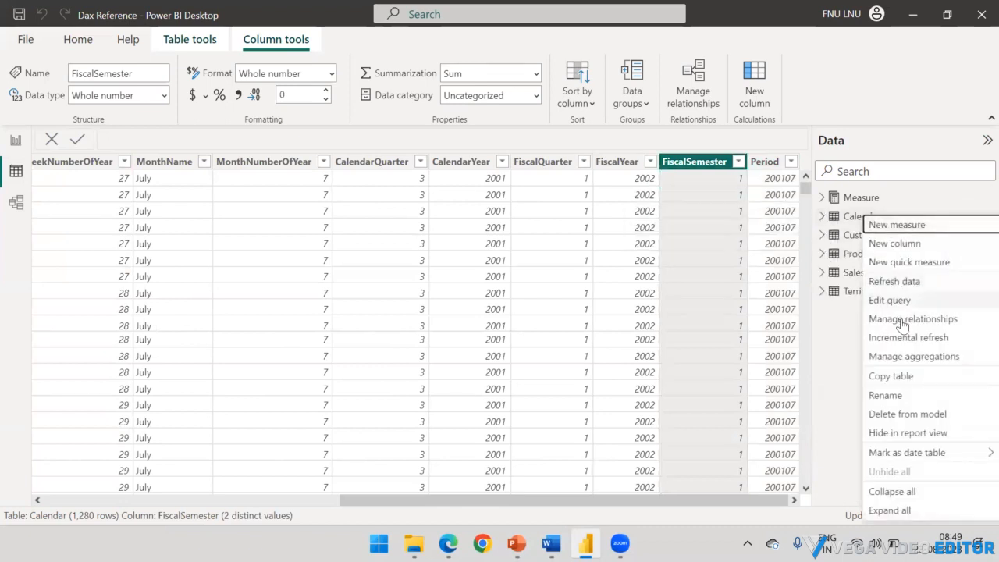
key("Escape")
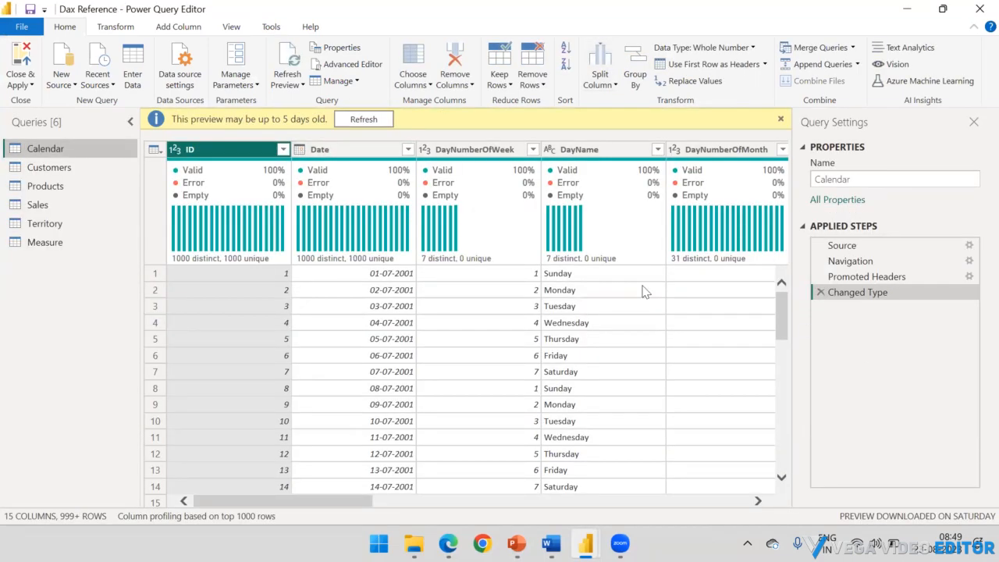
Step: Remove all columns except Date from the Calendar query and apply the change to the model
left_click(327, 150)
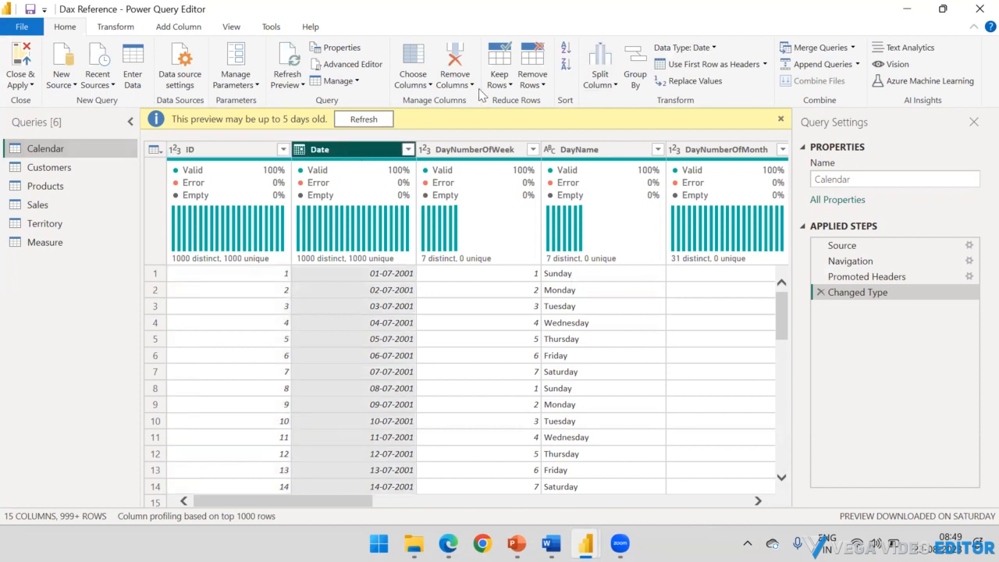
left_click(524, 86)
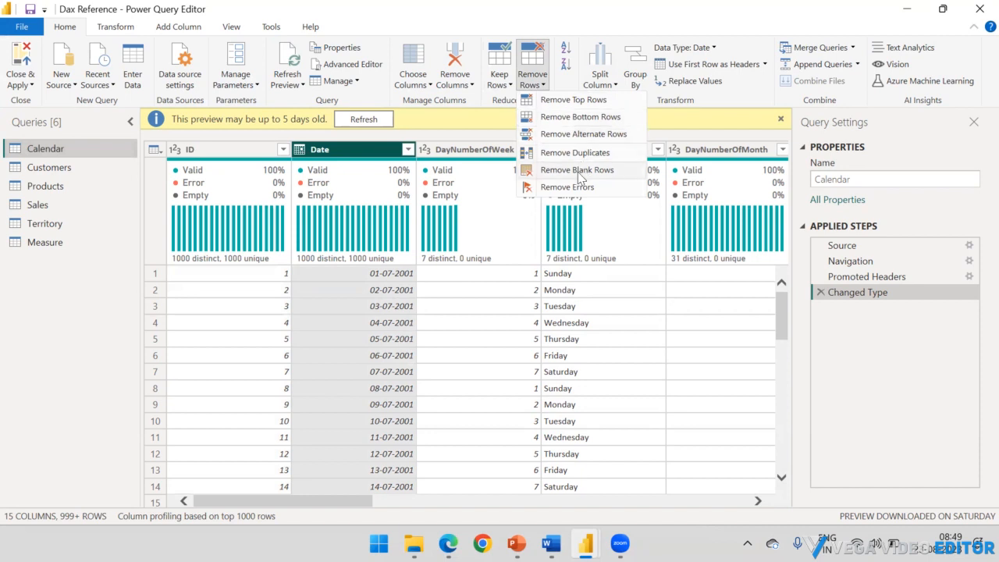
left_click(455, 81)
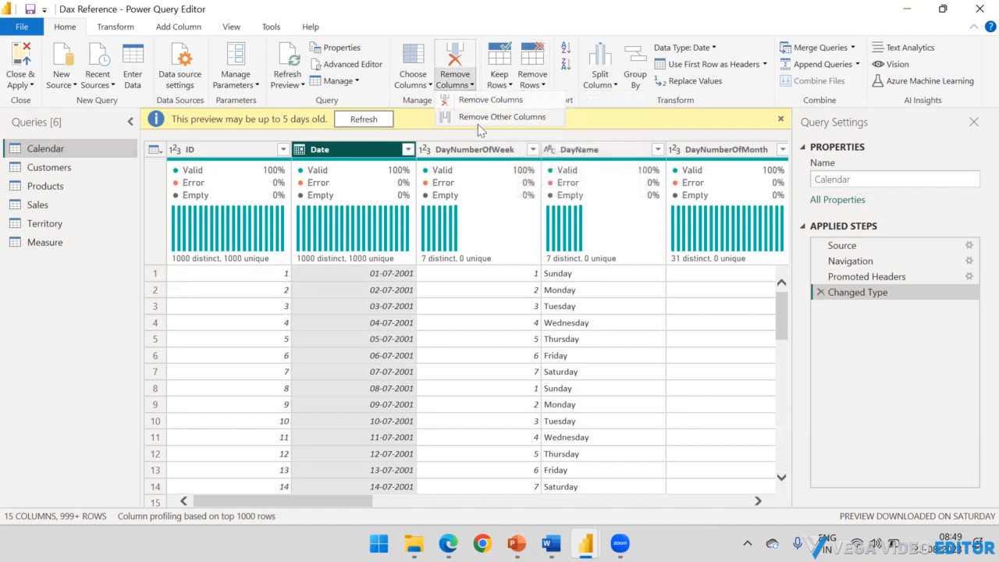
left_click(476, 119)
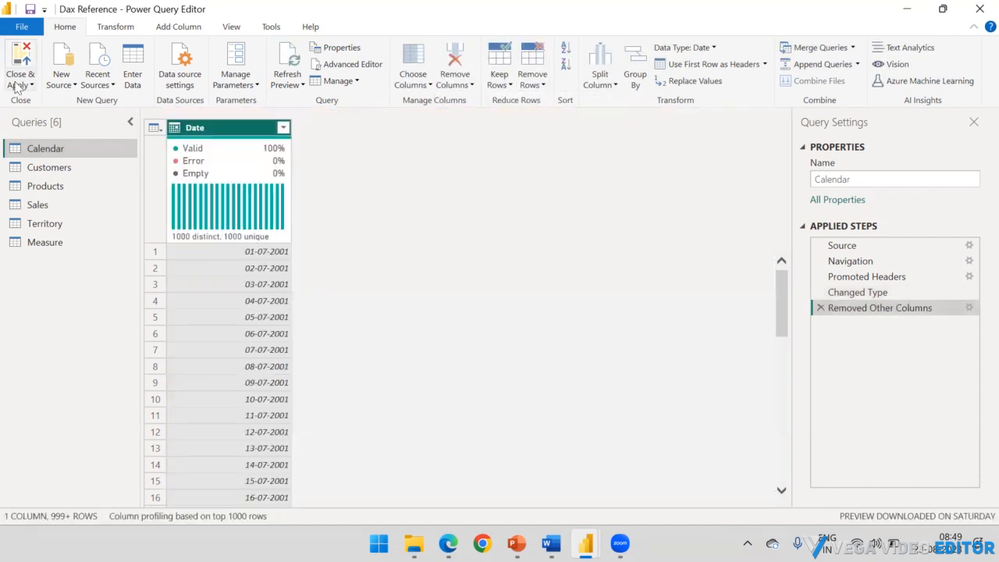
left_click(21, 83)
left_click(23, 101)
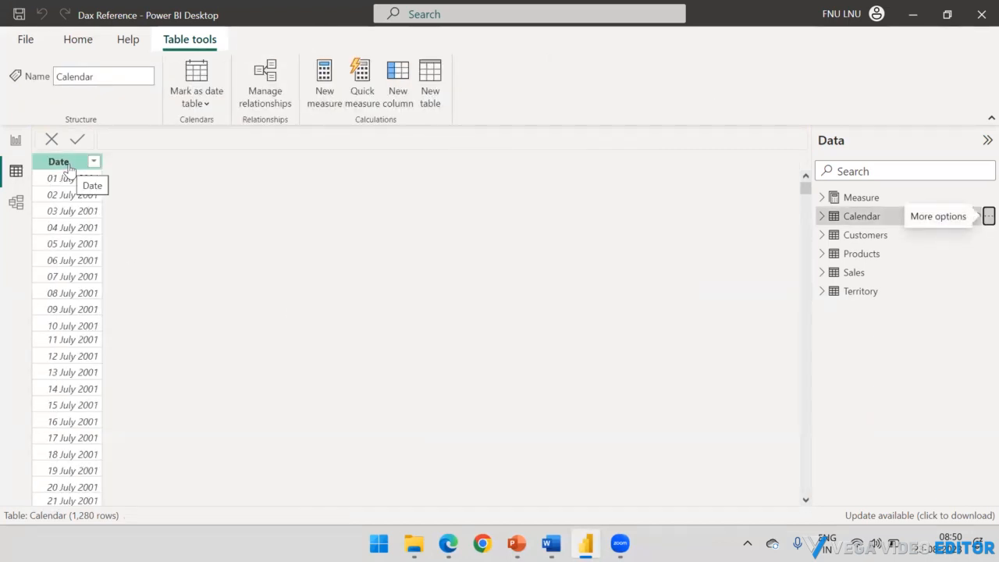
Step: Select the Calendar table's Date column and look over the table and column commands offered for it
left_click(69, 168)
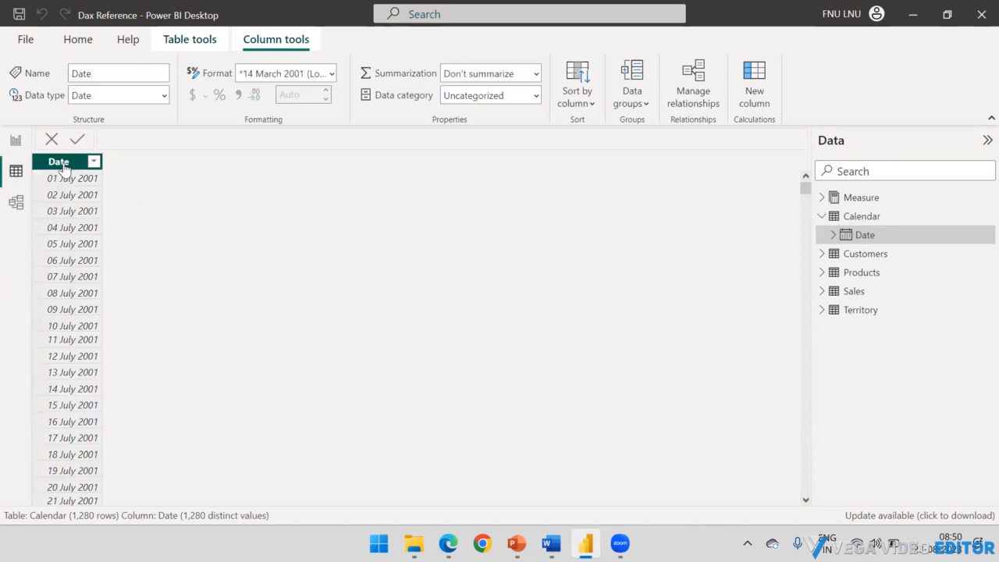
left_click(821, 216)
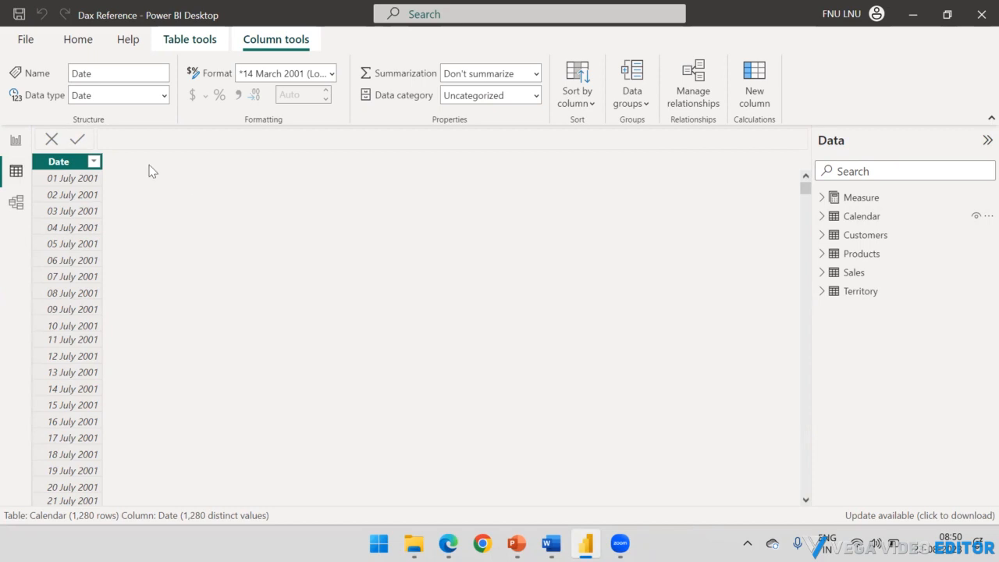
left_click(187, 39)
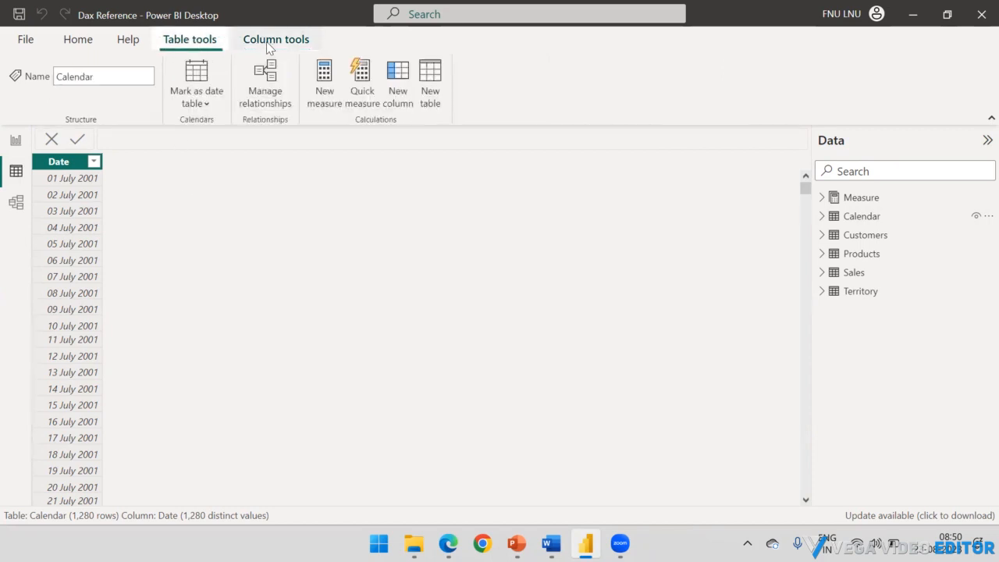
left_click(269, 41)
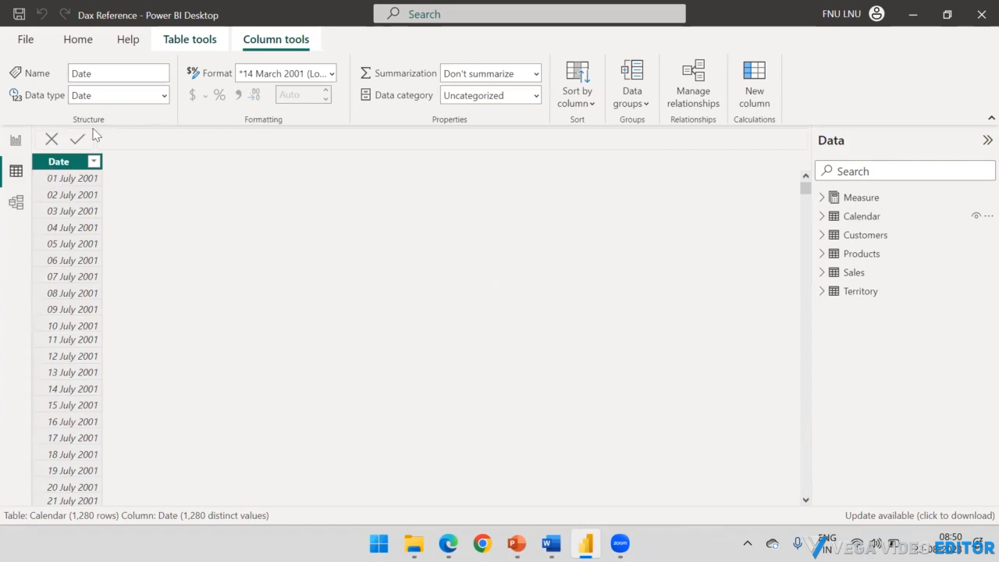
Step: Select the Calendar table in Report view and check its options for adding a column
left_click(16, 142)
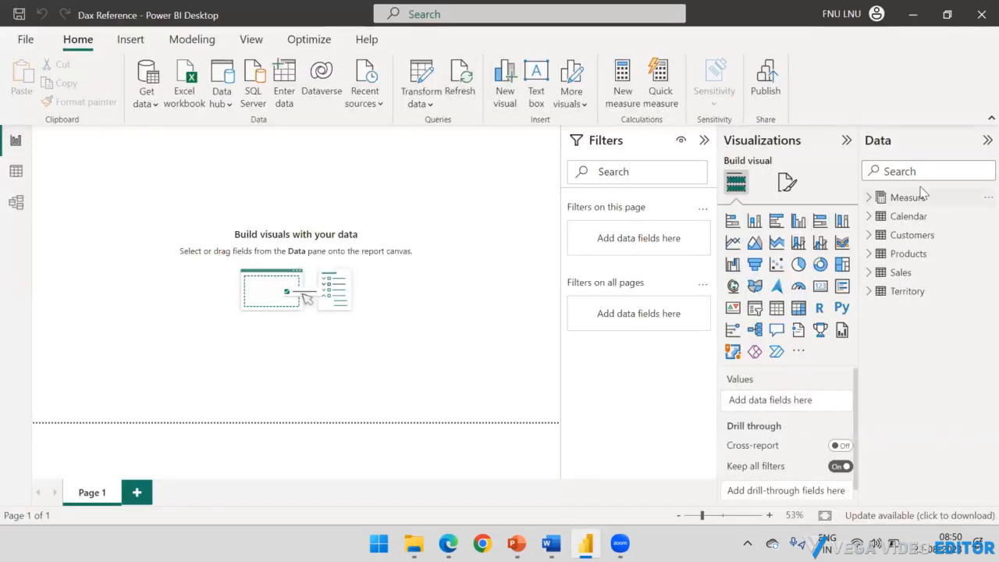
left_click(907, 218)
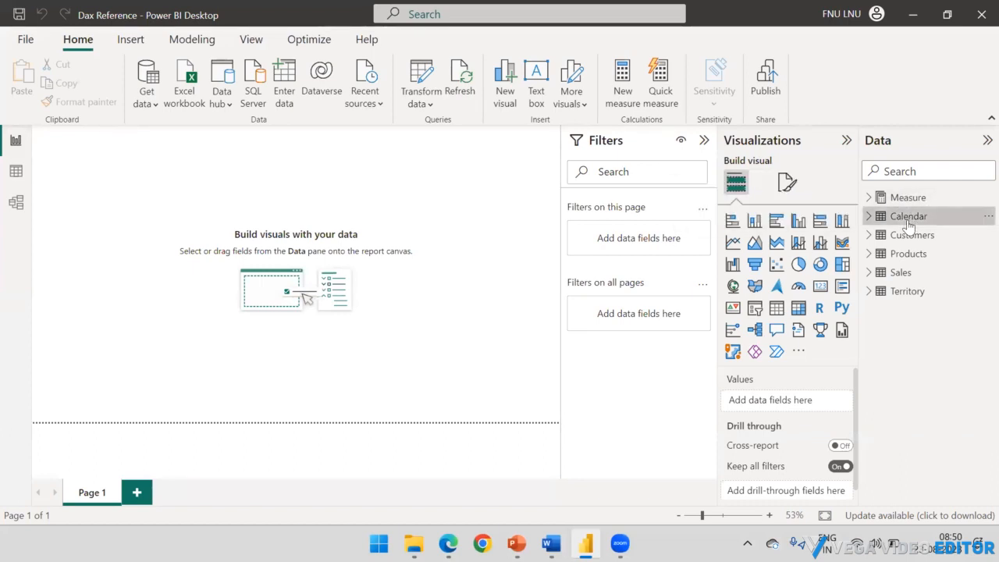
right_click(909, 226)
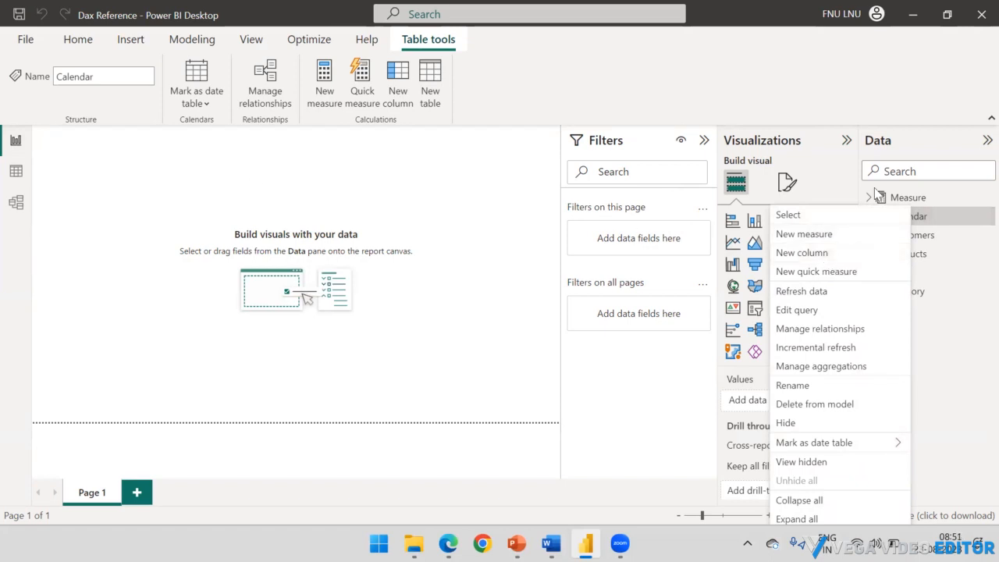
left_click(262, 182)
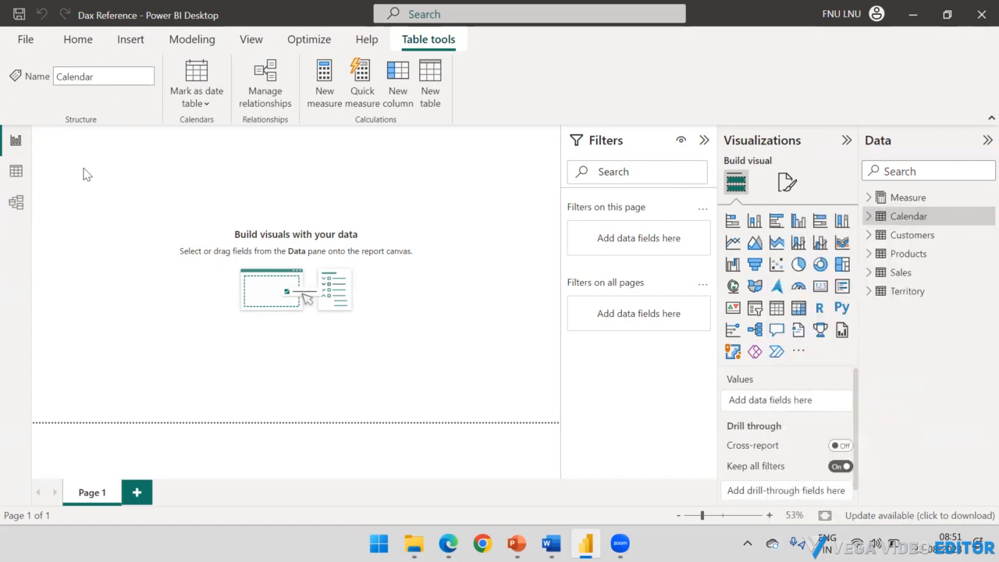
Step: Locate the New column command in Table view and Model view for the Calendar table, and return to Table view
left_click(16, 173)
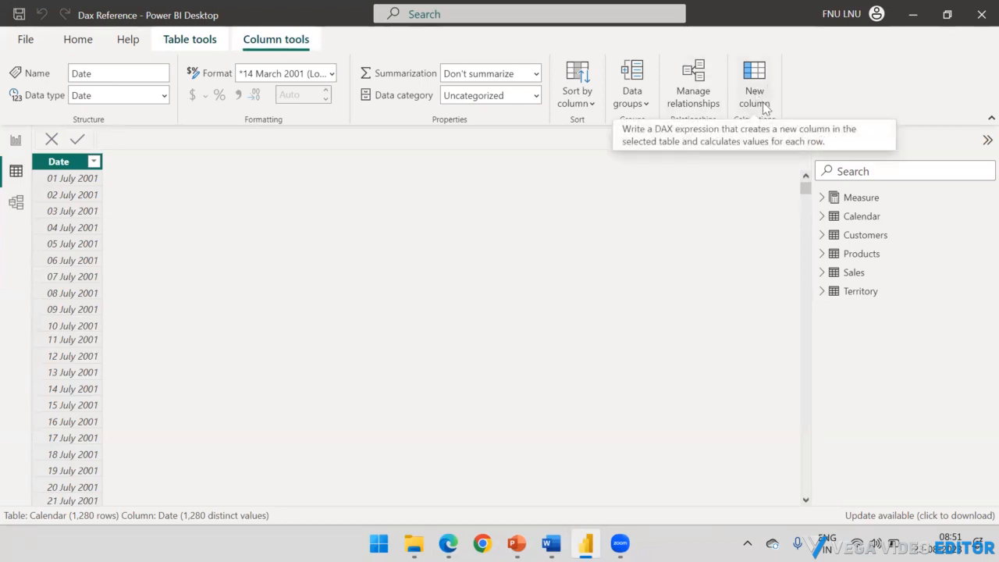
left_click(179, 43)
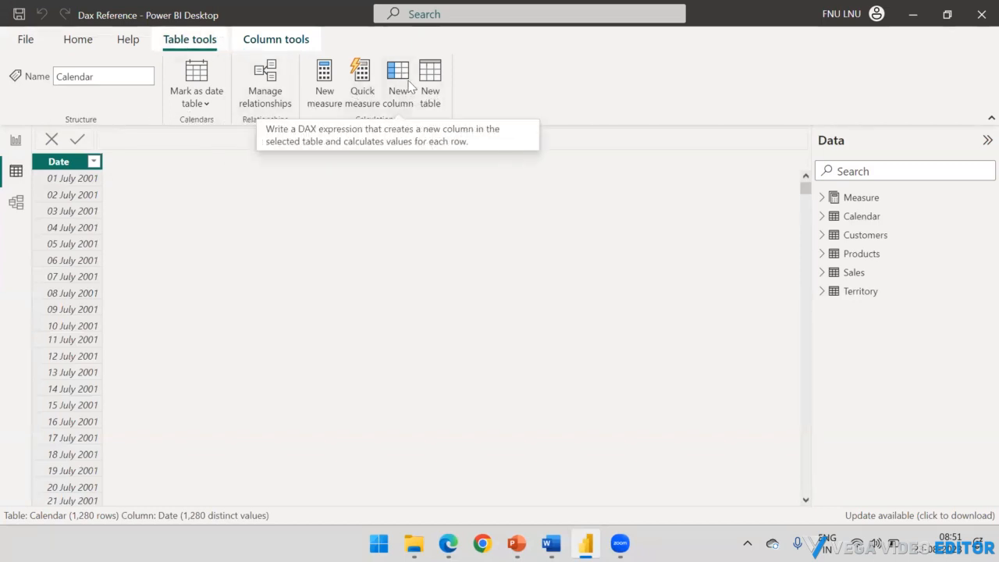
left_click(16, 203)
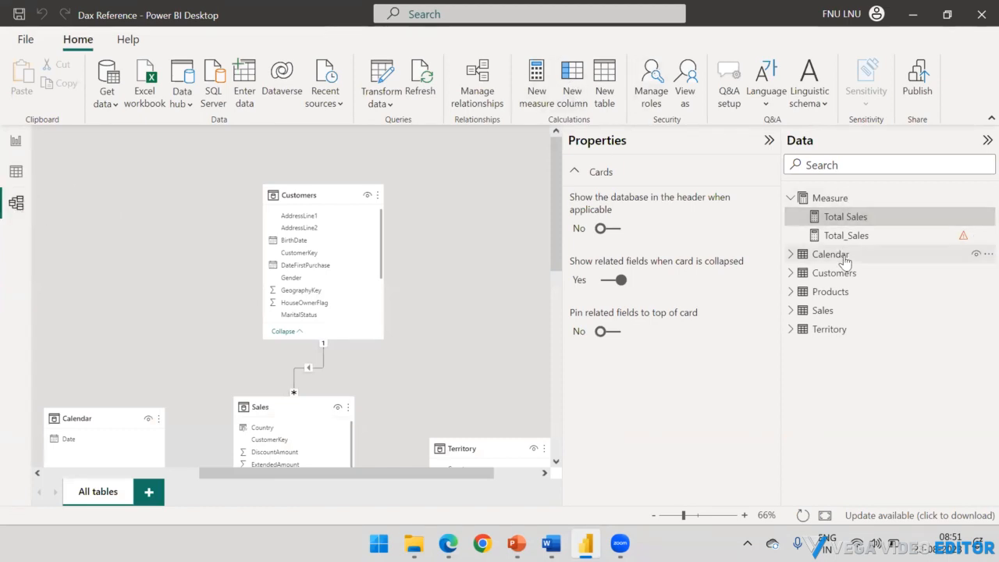
left_click(818, 257)
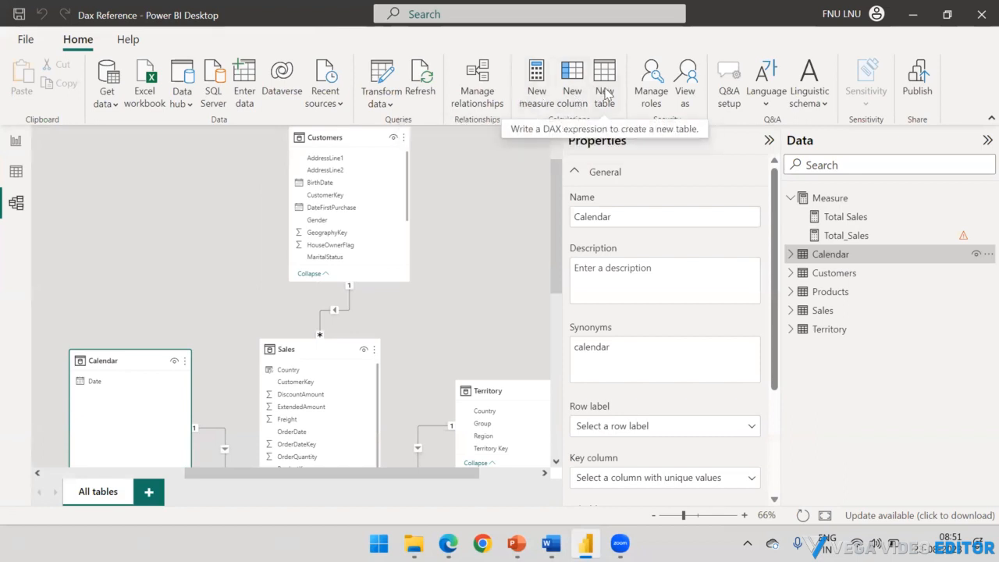
left_click(16, 142)
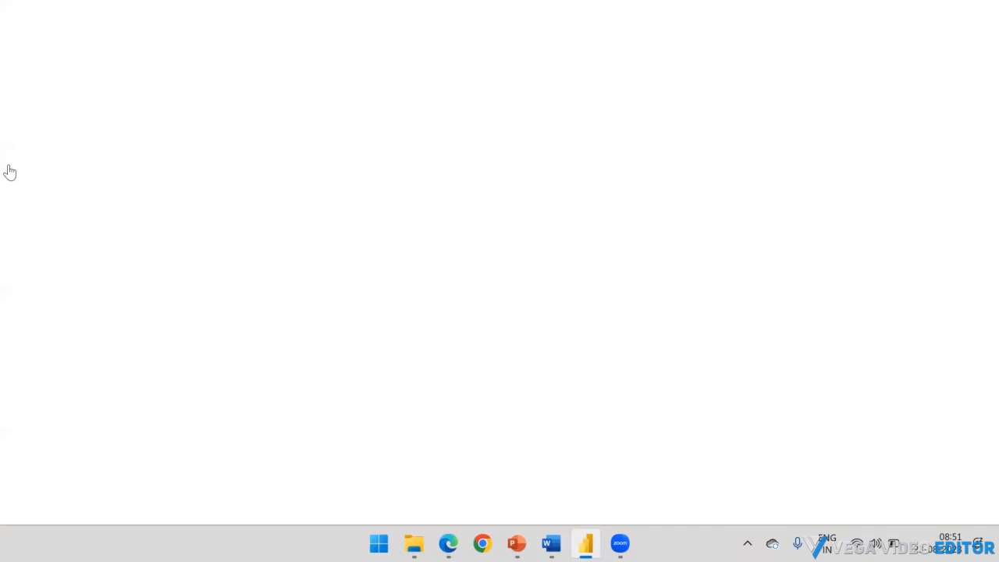
left_click(17, 173)
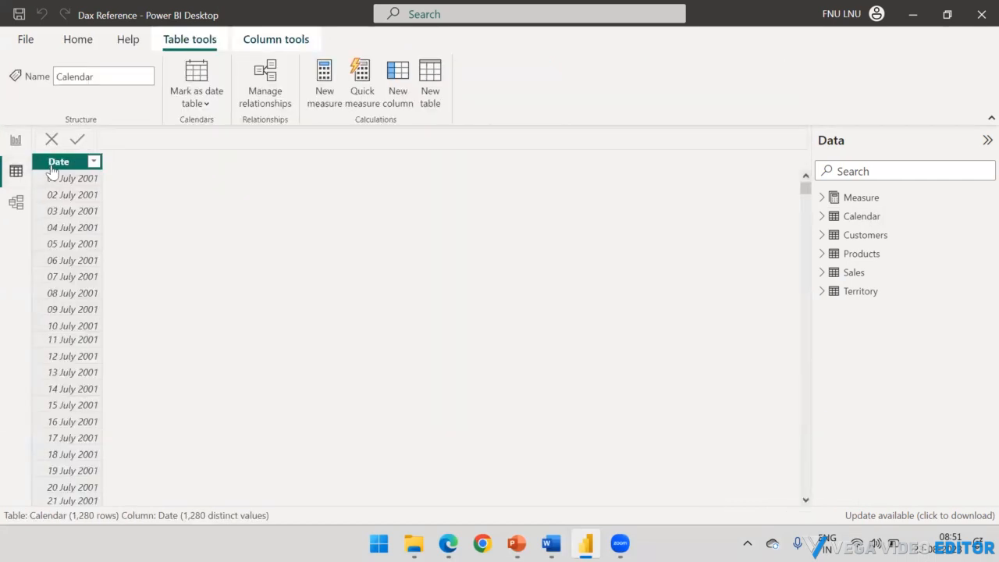
Step: Add a calculated column to the Calendar table with the formula QTR = QUARTER('Calendar'[Date])
left_click(396, 90)
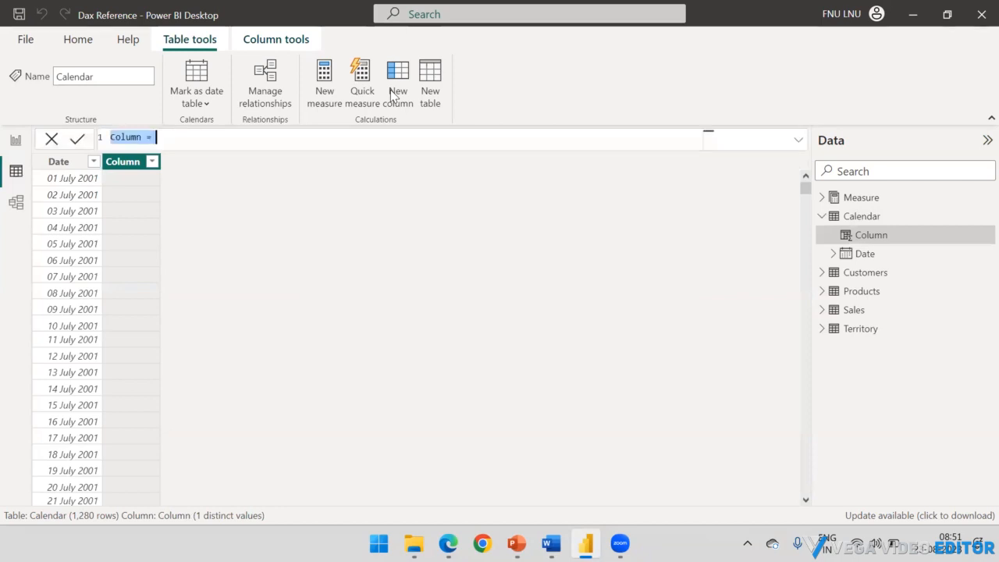
left_click(170, 137)
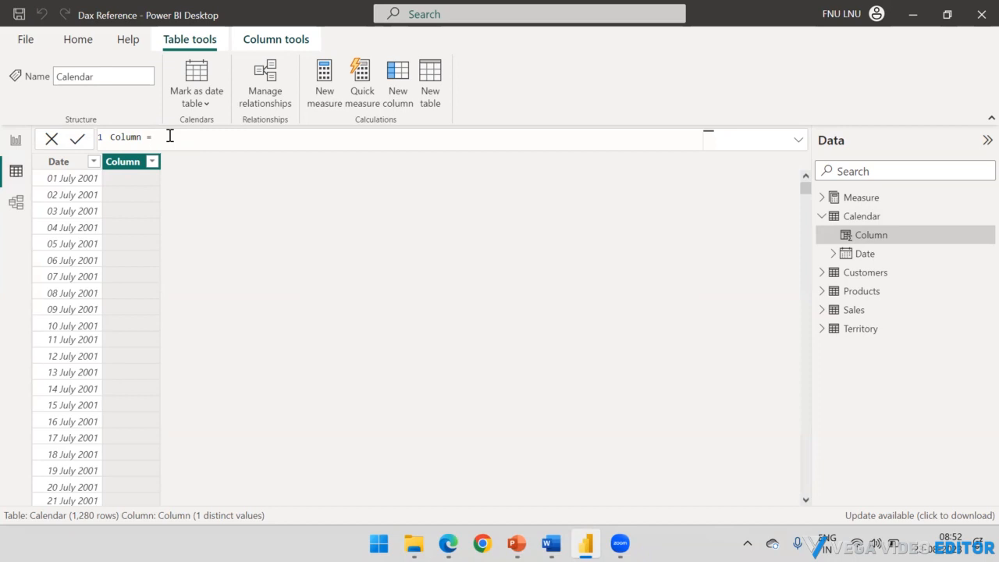
key("ctrl+a")
key("BackSpace")
type("QTR")
type("= Quar")
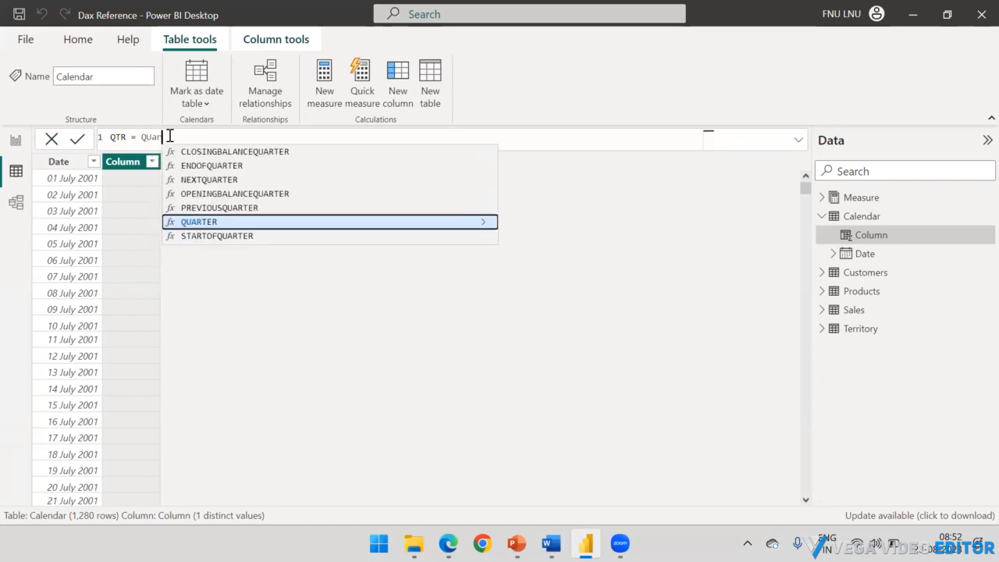
key("Tab")
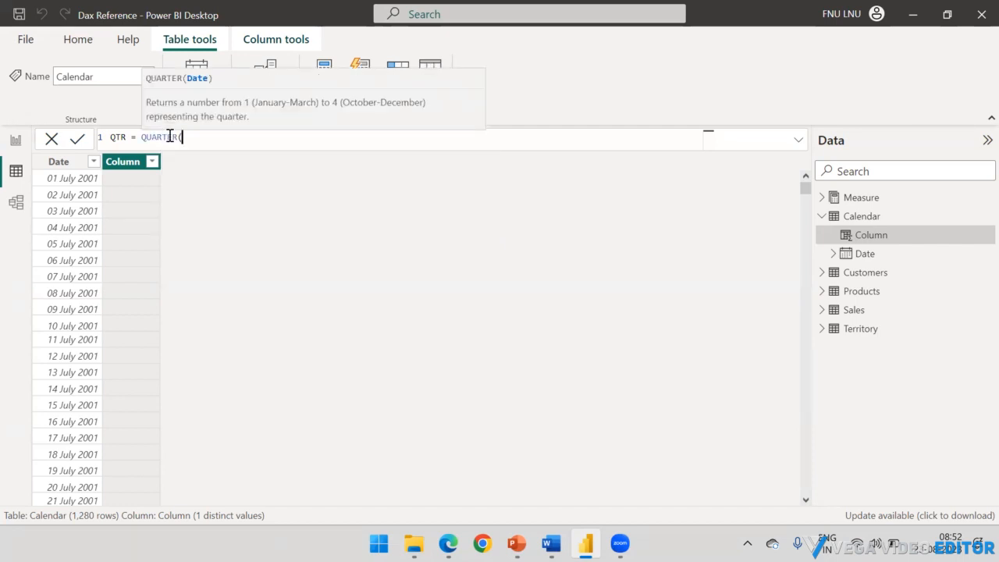
type("Ca")
key("Up")
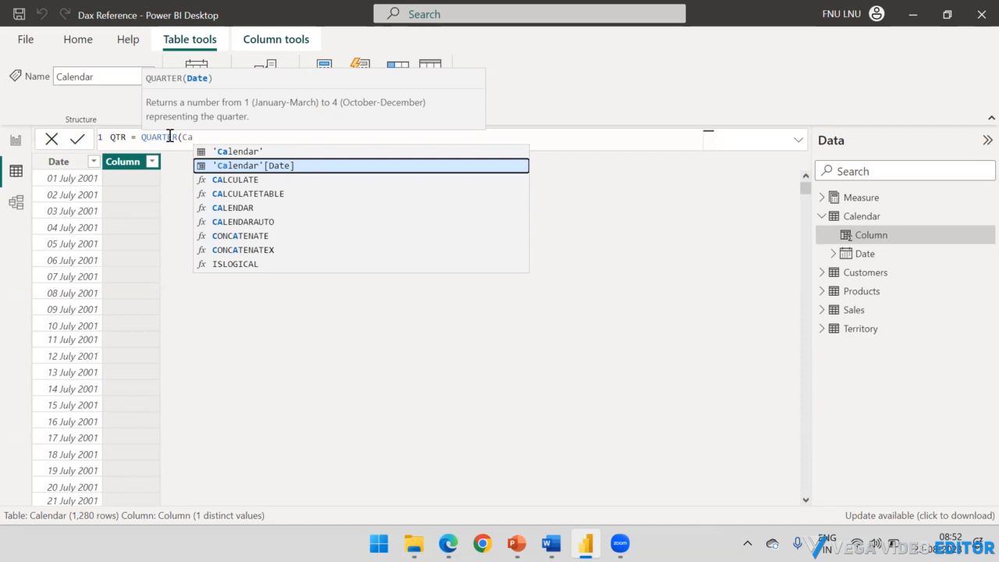
key("Tab")
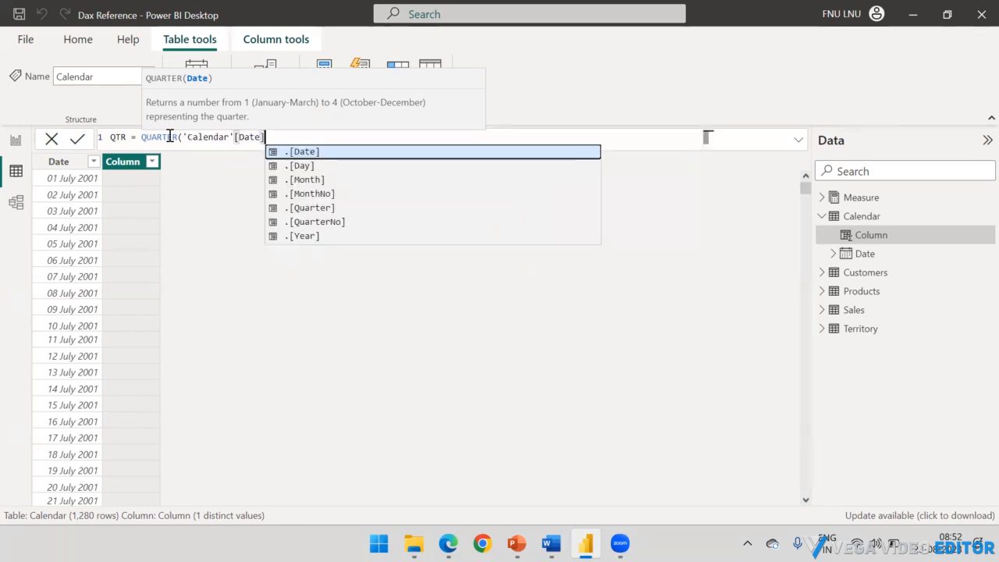
type(")")
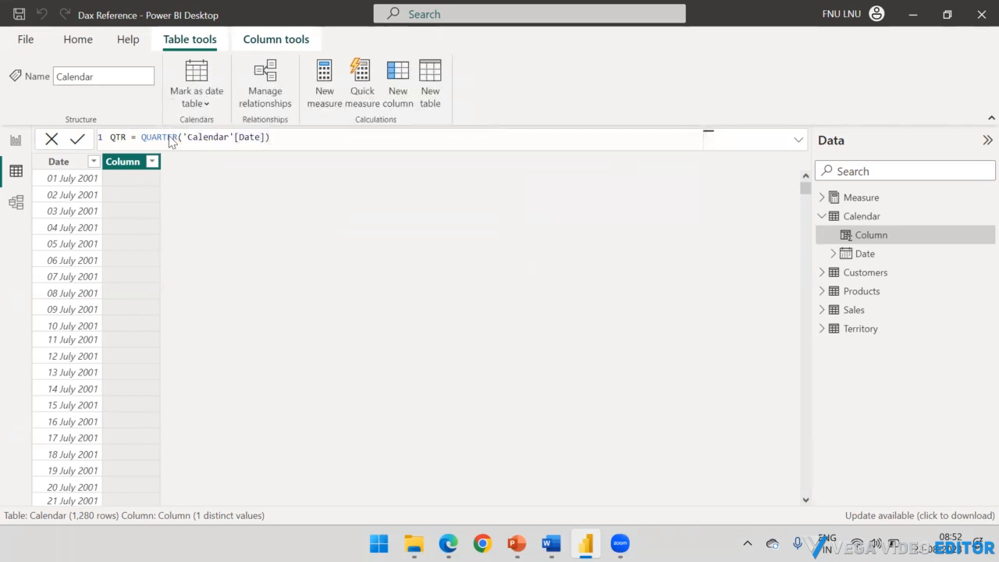
key("Return")
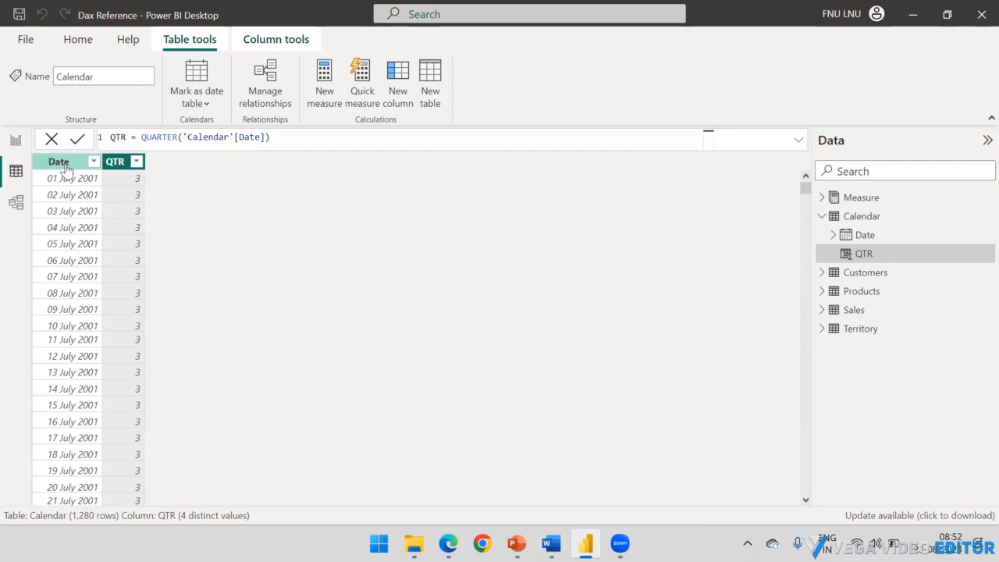
Step: Check the QTR column's filter values and change its formula to QTR = "Q" & QUARTER('Calendar'[Date])
left_click(136, 161)
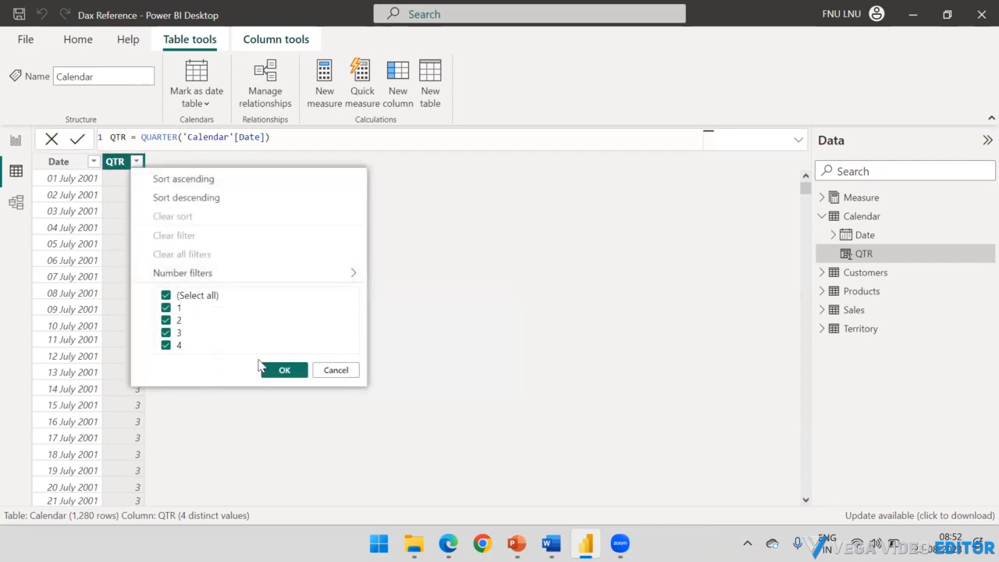
left_click(335, 372)
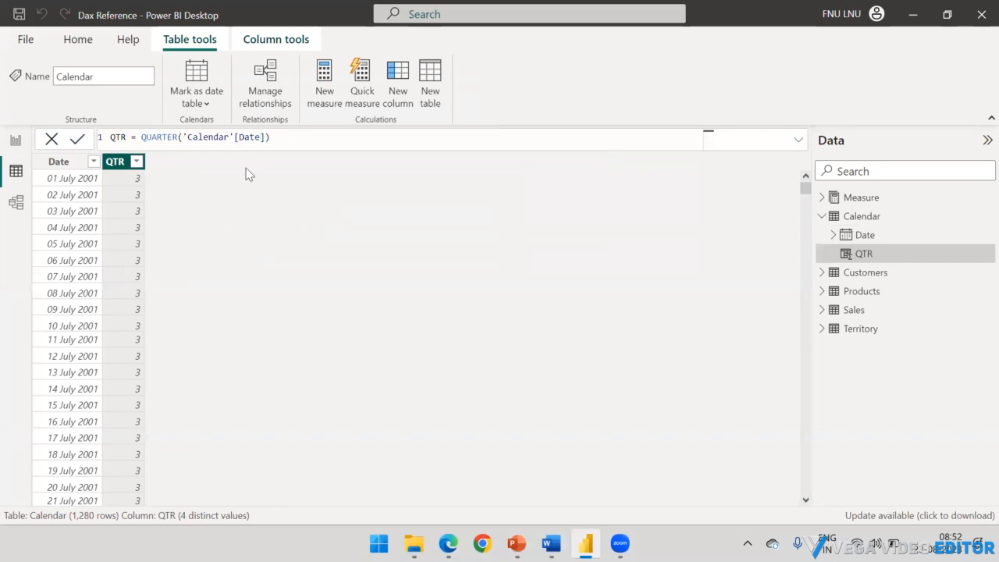
left_click(141, 139)
type("\"")
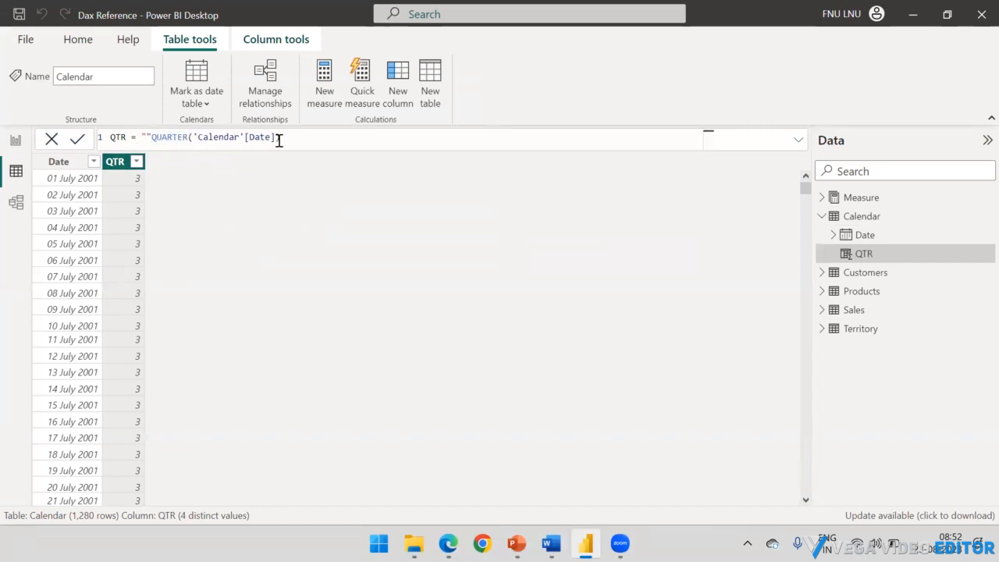
type("Q\"")
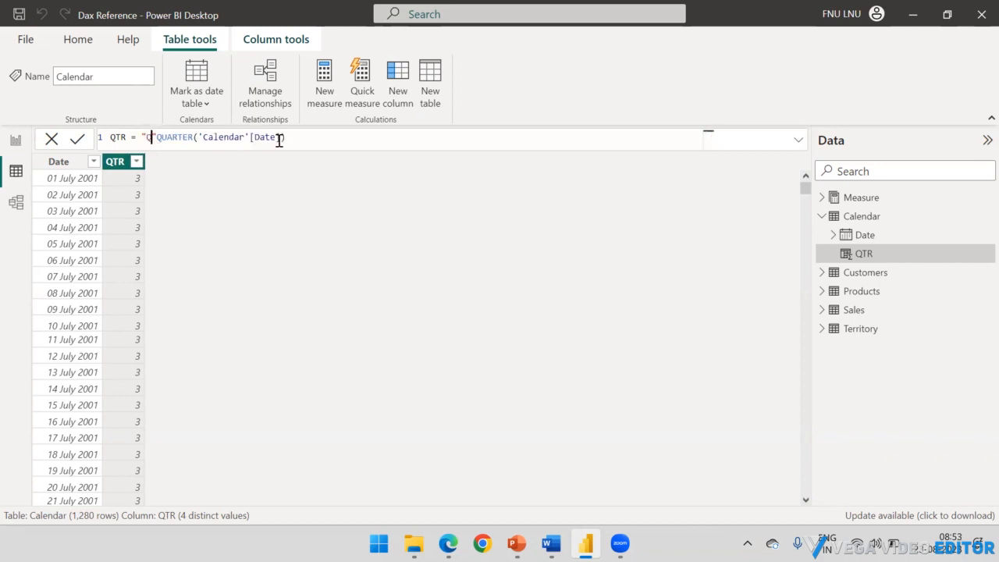
type(" &")
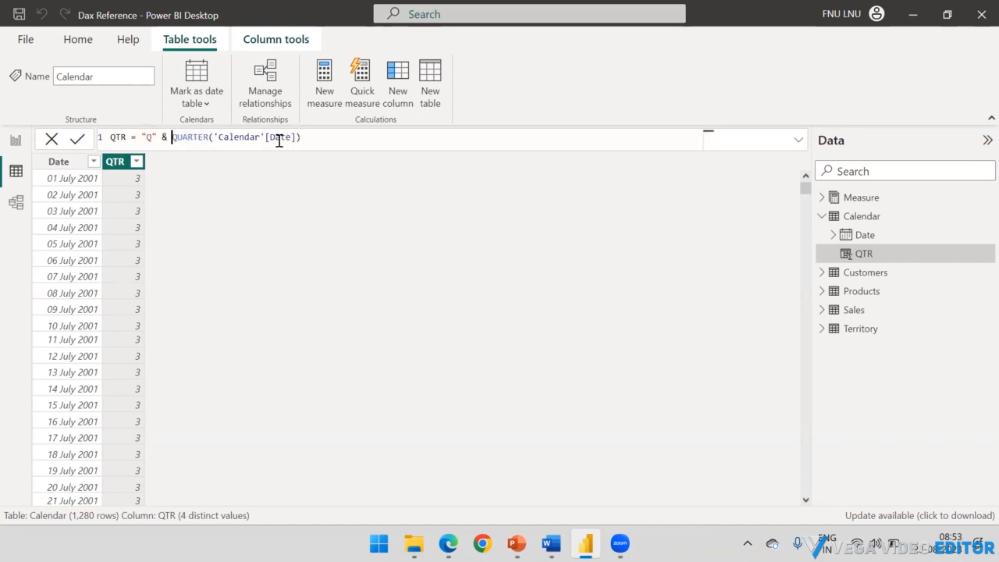
left_click(320, 138)
key("Return")
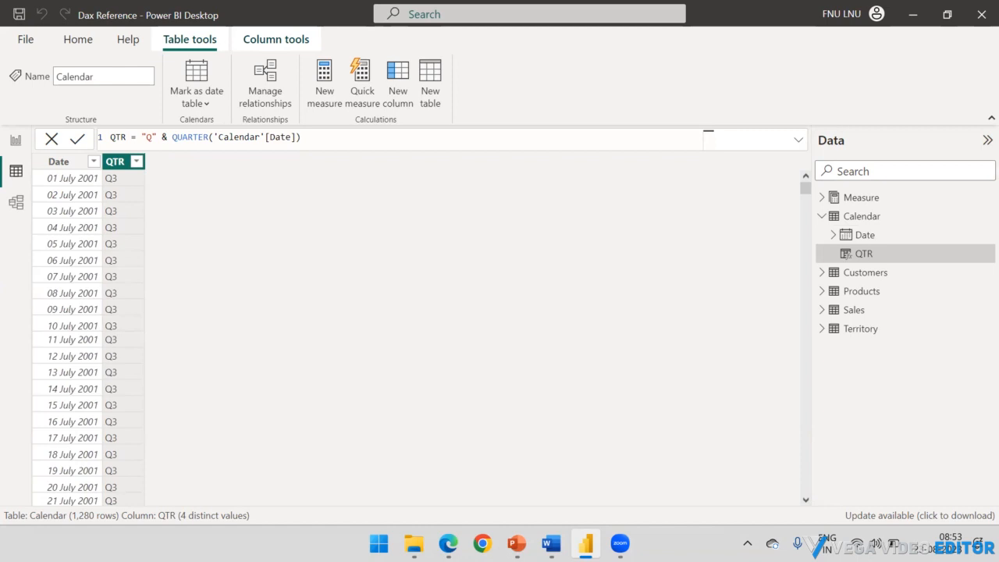
Step: Switch to PowerPoint to review the Calculated Column slide, and return to Power BI Desktop in Report view
left_click_drag(390, 85, 232, 128)
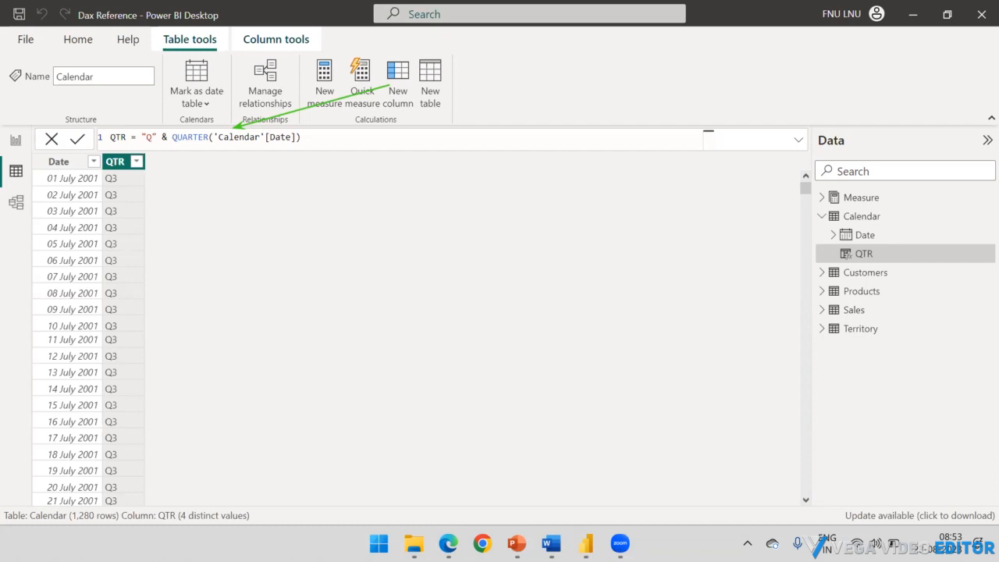
key("ctrl+z")
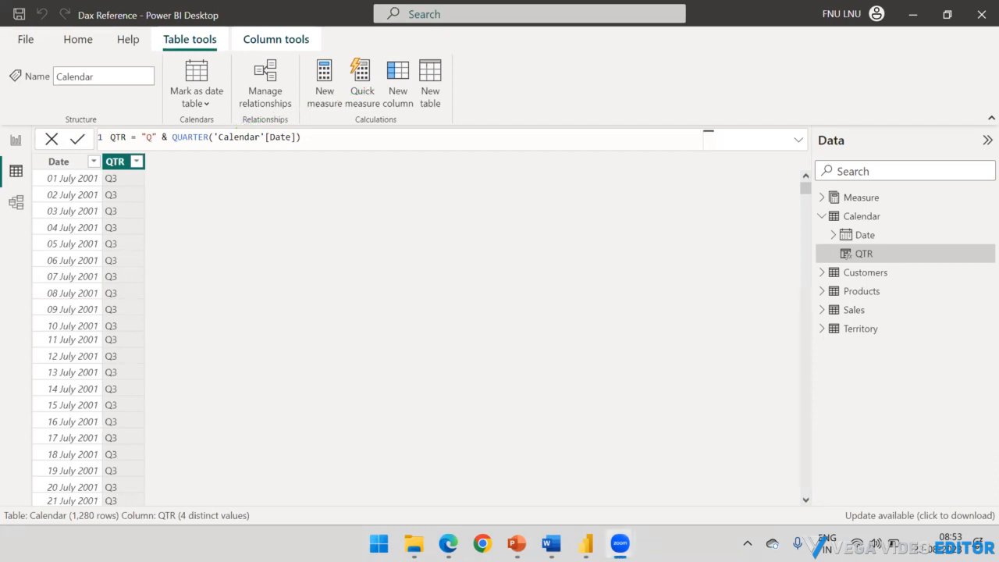
left_click(517, 543)
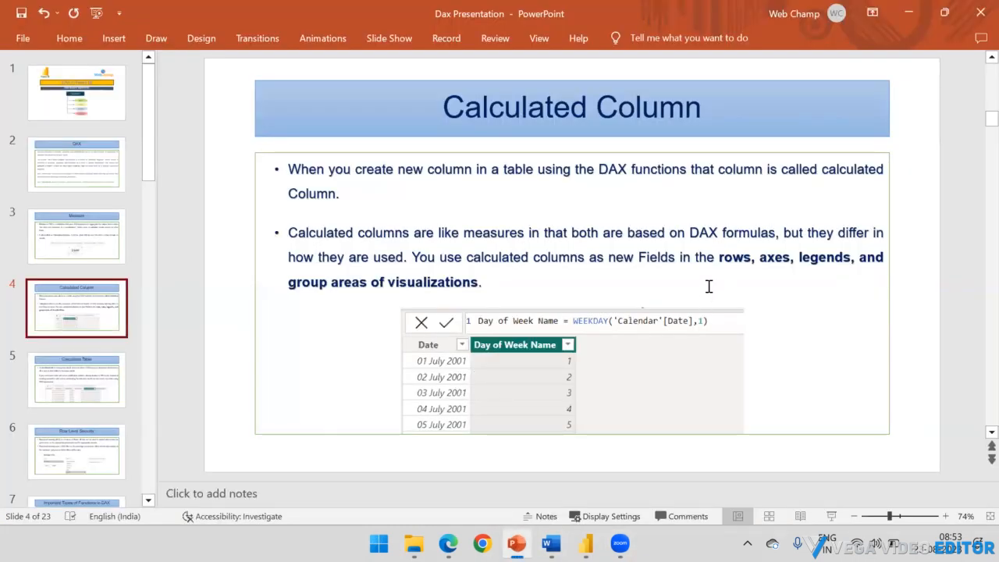
left_click(585, 543)
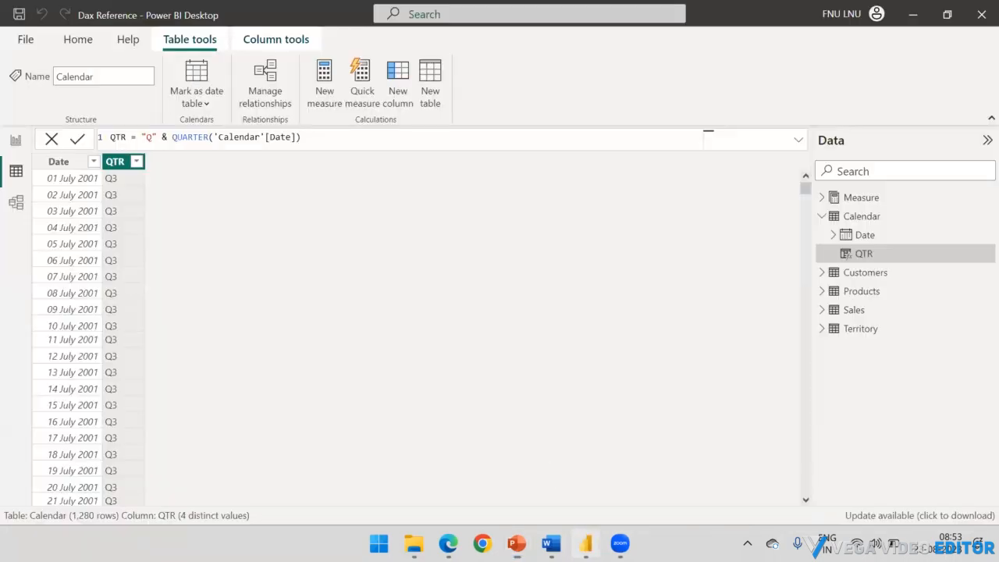
left_click(16, 139)
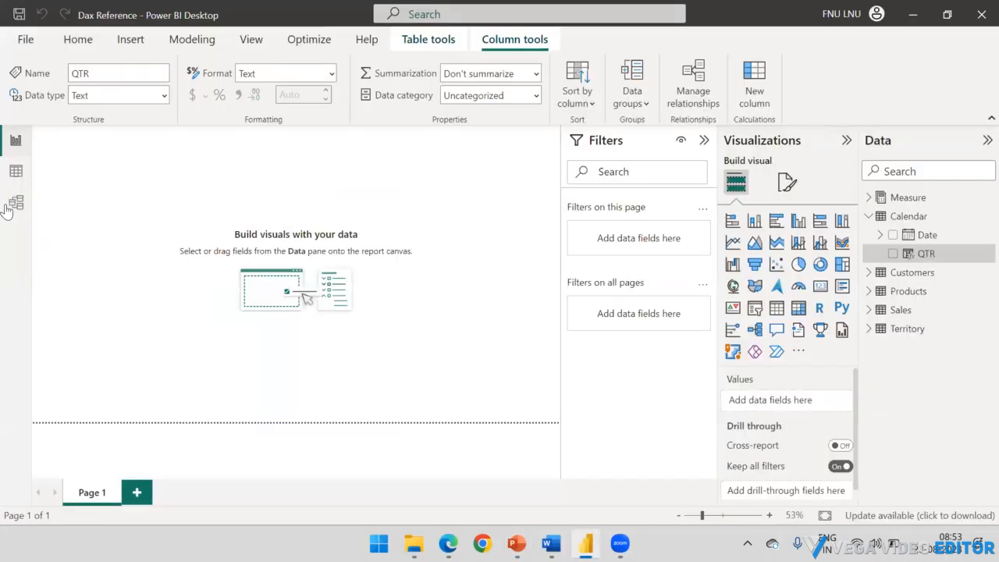
left_click(867, 218)
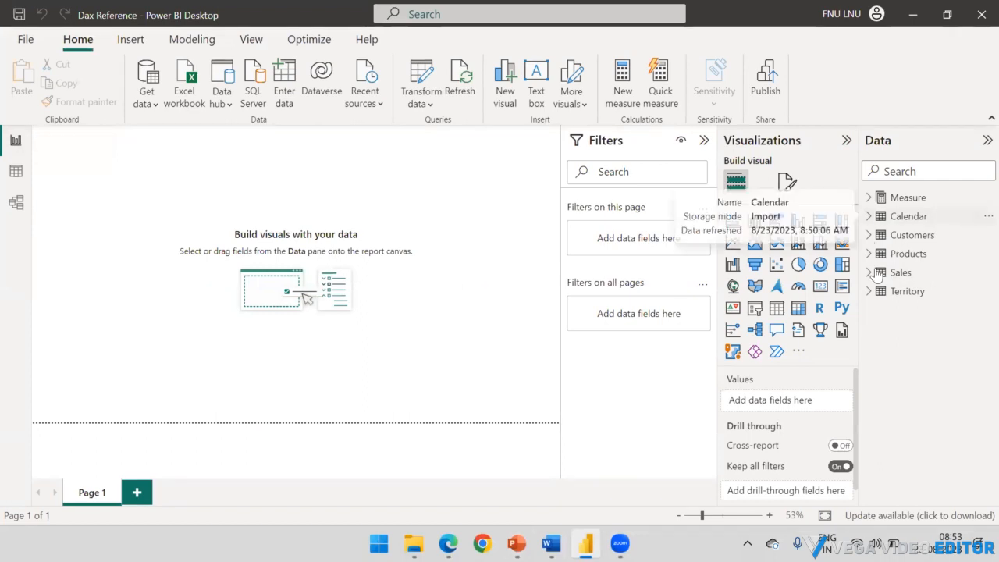
left_click(776, 308)
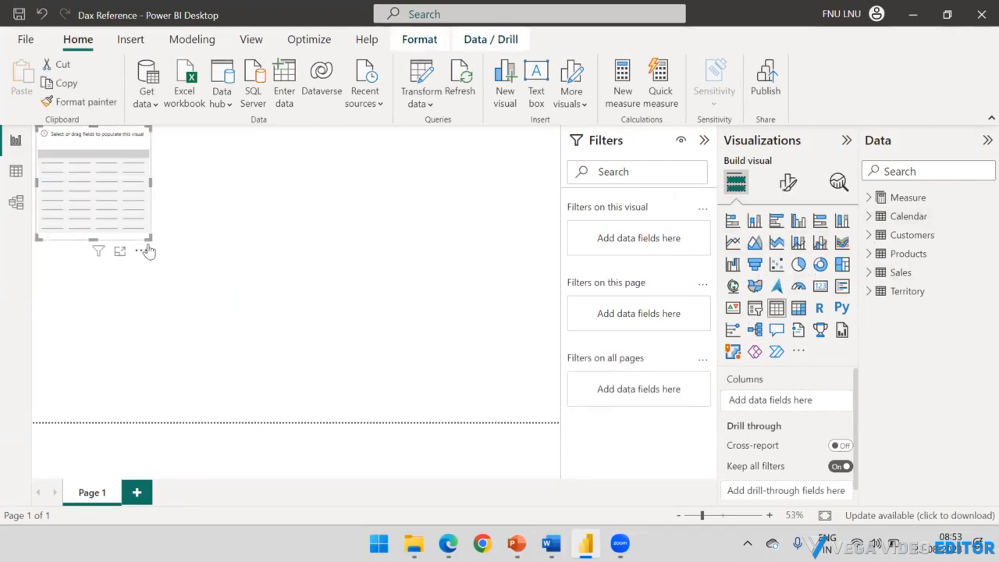
left_click_drag(150, 238, 252, 330)
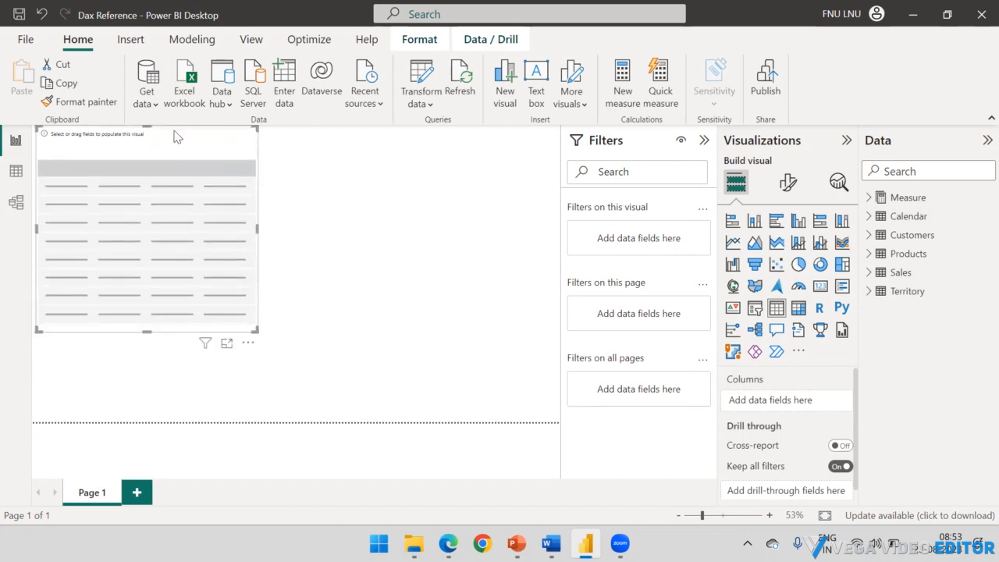
left_click_drag(174, 133, 207, 185)
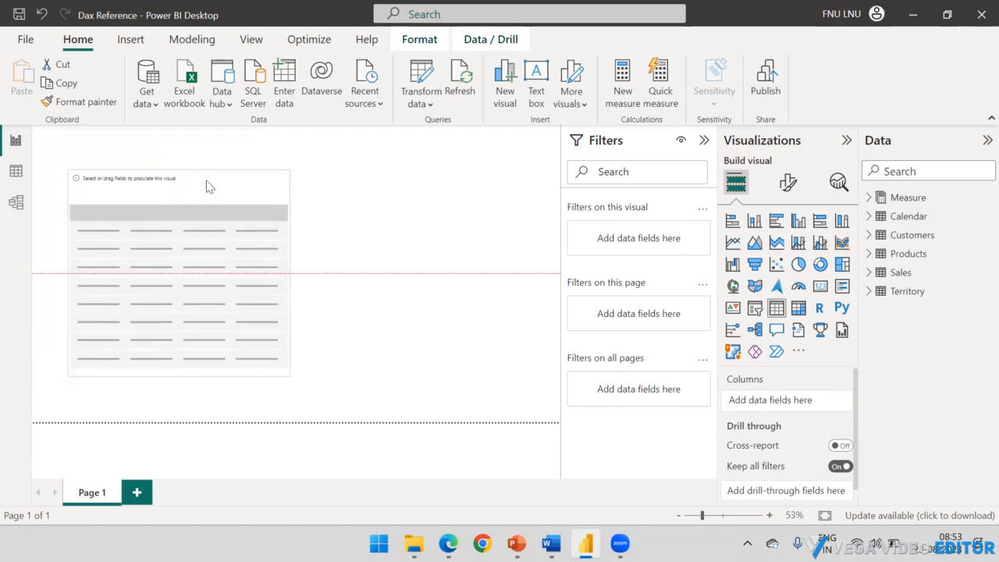
left_click(869, 217)
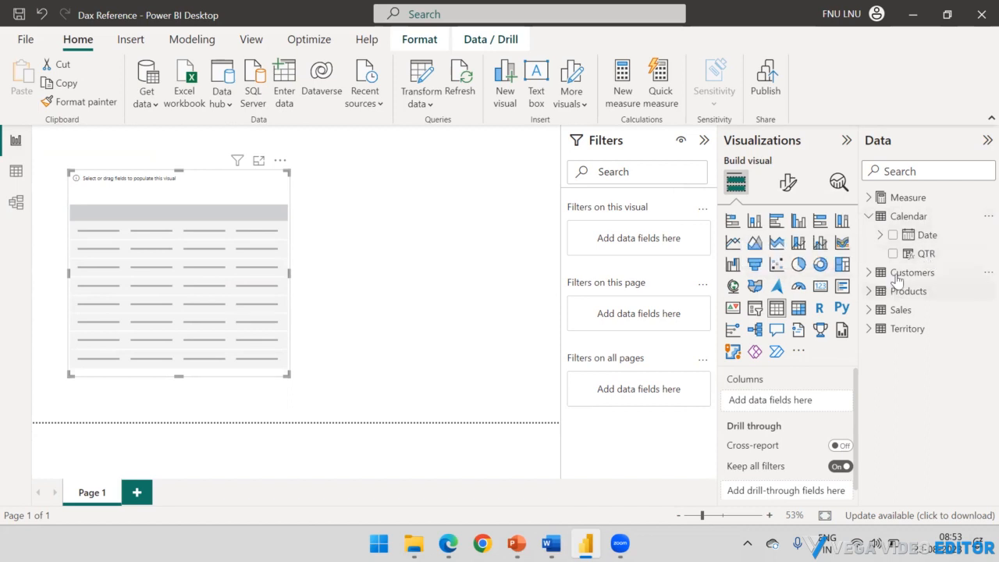
left_click(280, 160)
left_click(326, 179)
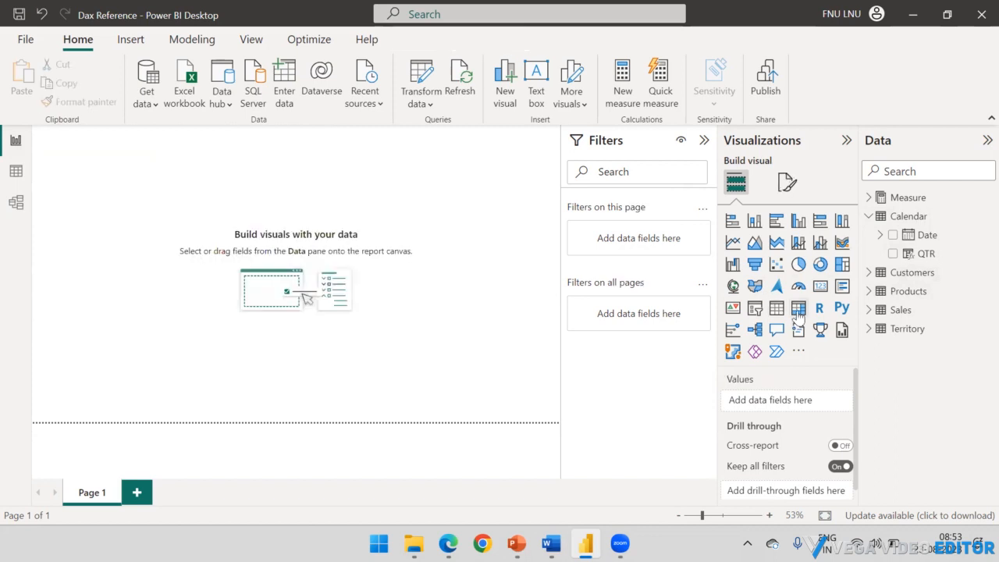
Step: Add a matrix visual to Page 1, shift it slightly into the page and enlarge it
left_click(798, 307)
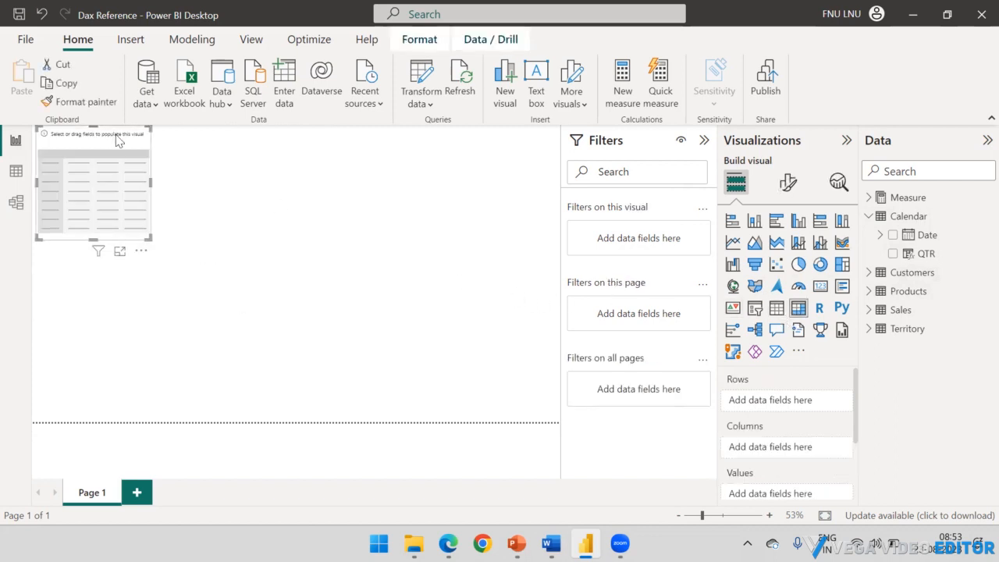
left_click_drag(117, 139, 153, 181)
left_click_drag(186, 279, 336, 352)
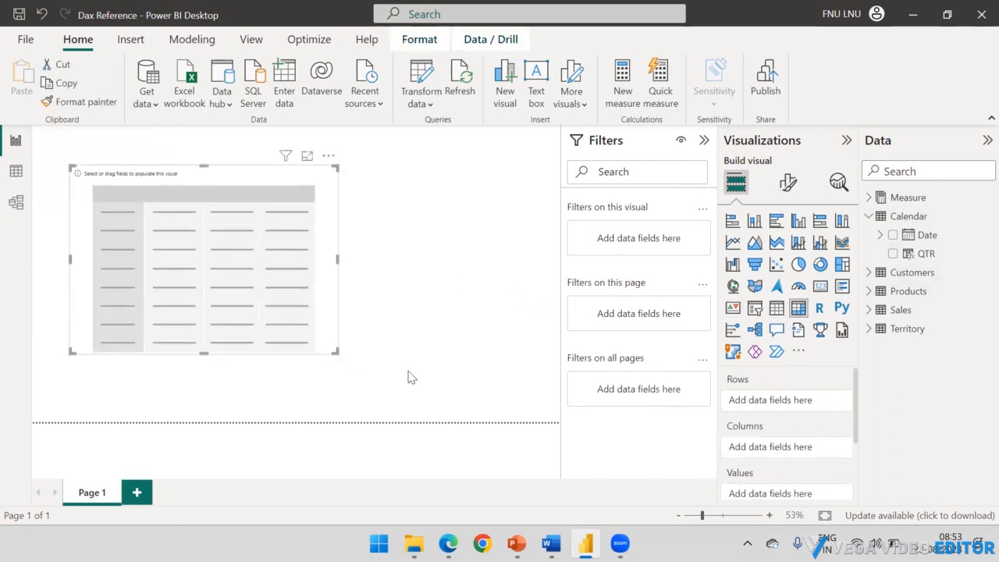
Step: Look over the matrix's Rows, Columns and Values wells and place the Calendar table's QTR column in Rows
scroll(773, 397, "down", 1)
scroll(765, 390, "up", 1)
scroll(758, 438, "down", 1)
scroll(758, 441, "down", 2)
scroll(757, 437, "up", 3)
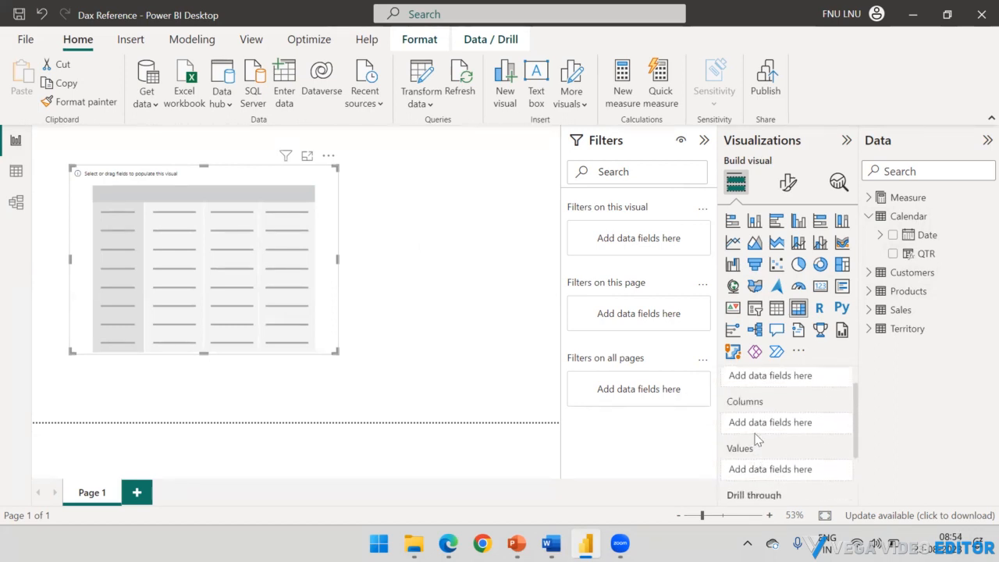
scroll(756, 402, "down", 2)
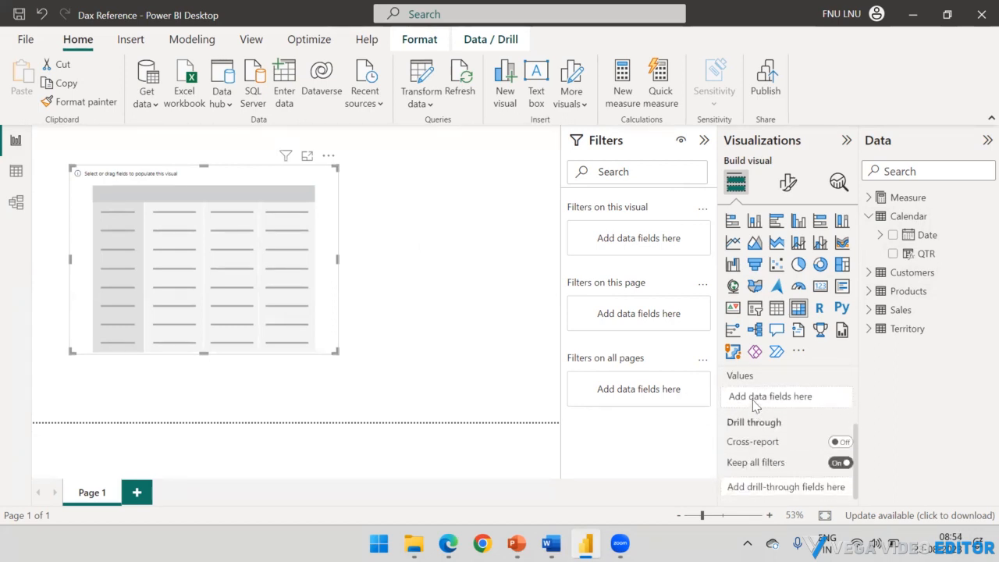
scroll(754, 401, "up", 3)
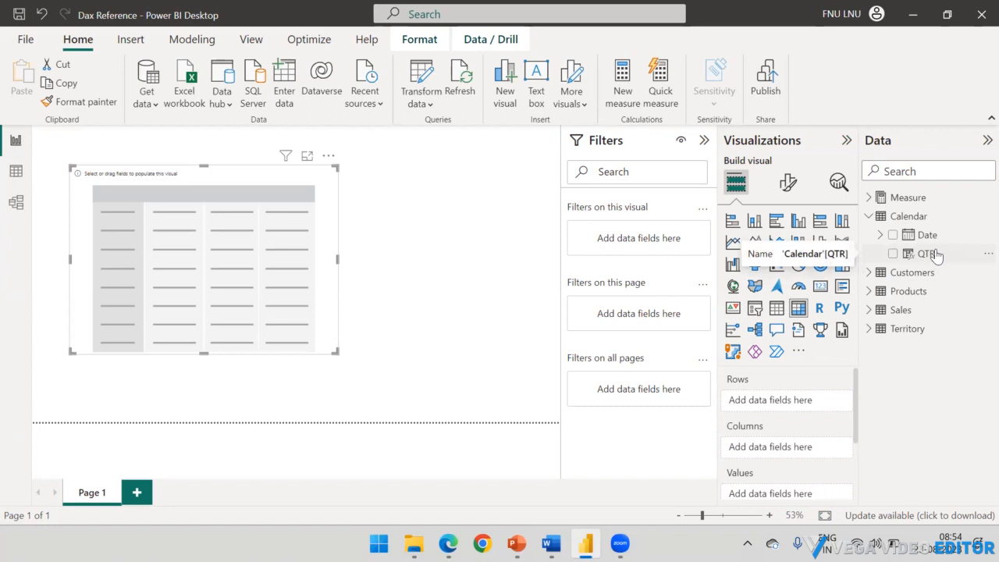
left_click_drag(936, 257, 768, 401)
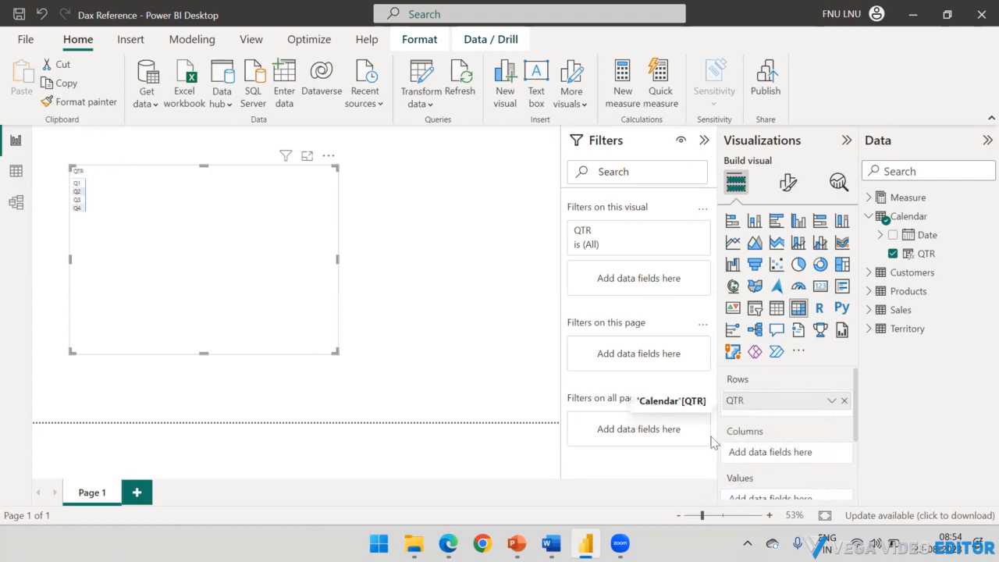
Step: Recheck the Calculated Column slide in PowerPoint, and remove QTR from the matrix's rows back in Power BI Desktop
left_click(516, 543)
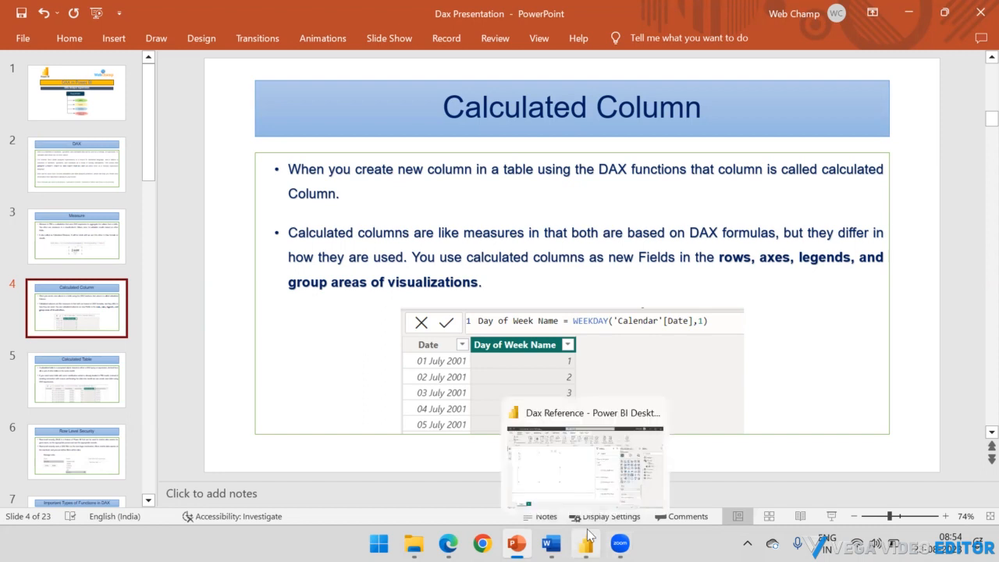
left_click(648, 460)
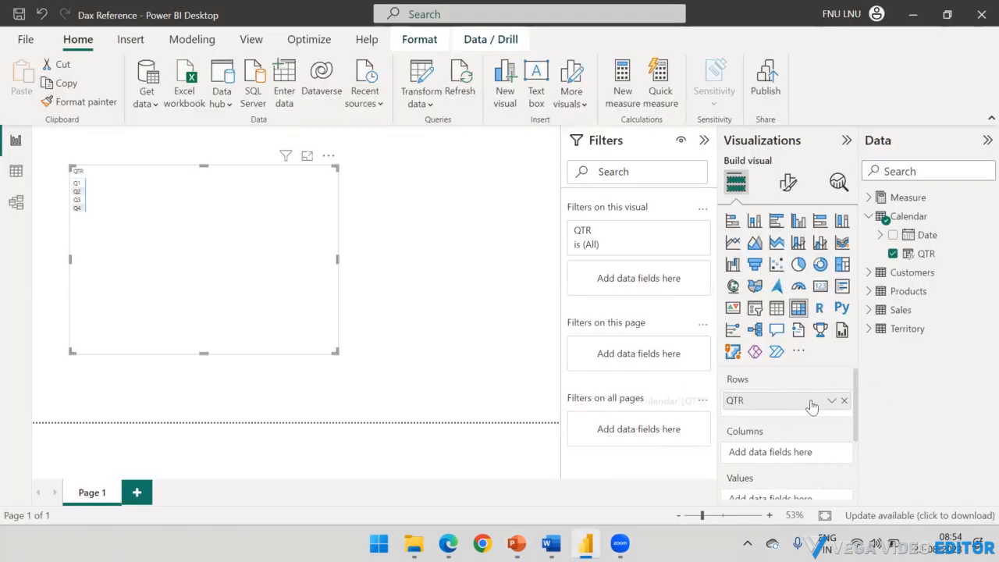
left_click(844, 401)
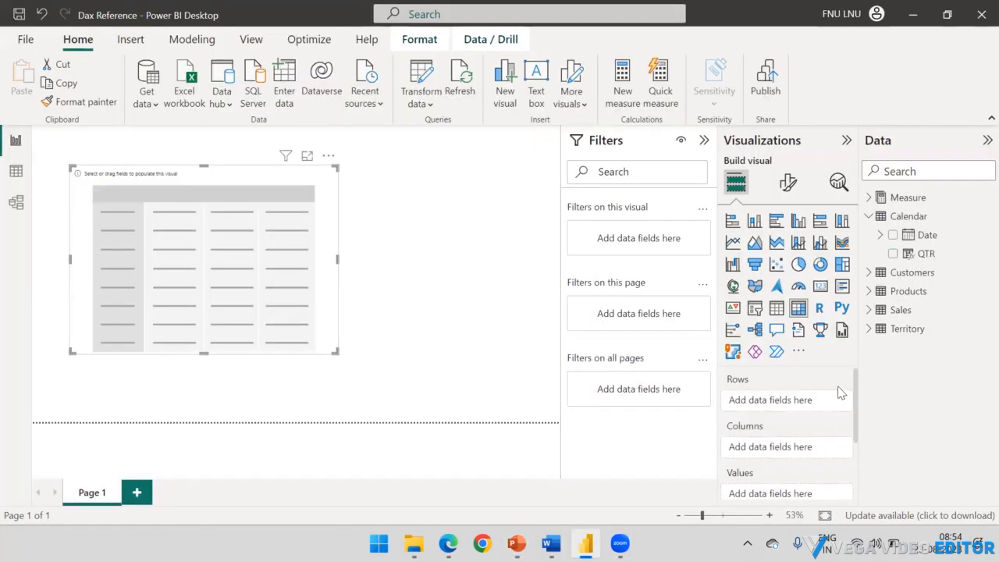
Step: Try to place the Total Sales measure from the Measure table in the matrix's rows and columns
left_click(869, 216)
left_click(868, 198)
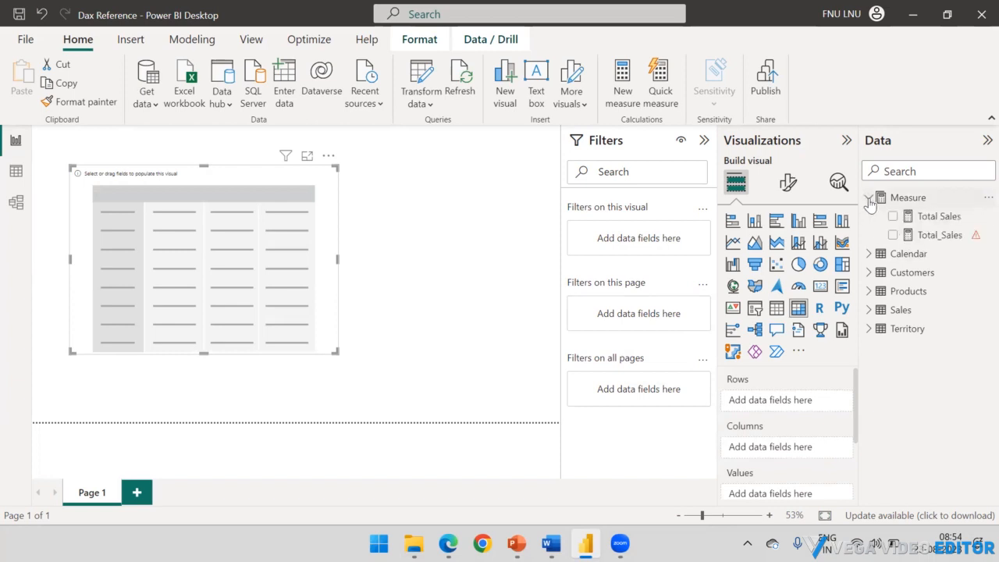
left_click_drag(926, 217, 781, 401)
left_click_drag(931, 217, 781, 402)
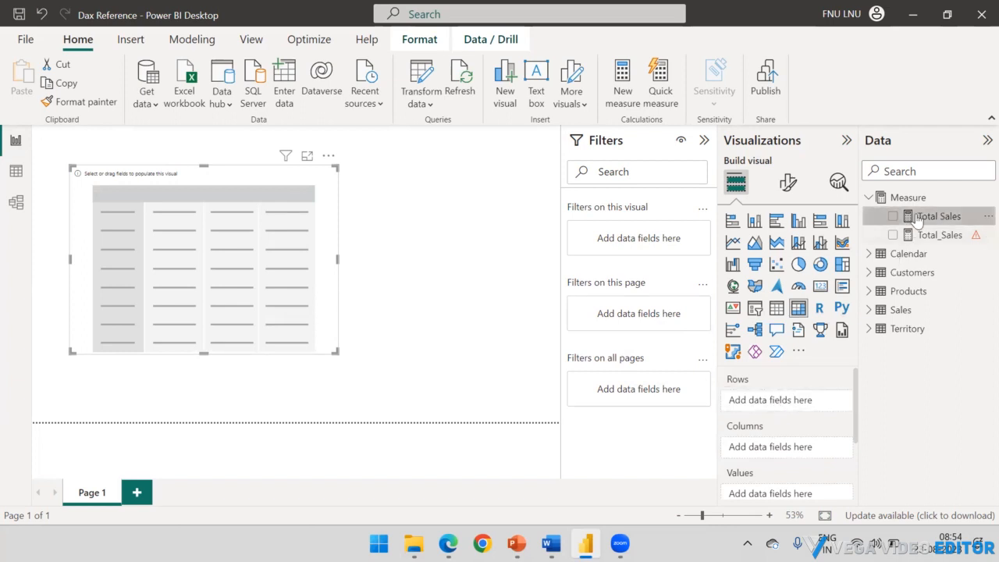
left_click_drag(932, 217, 789, 435)
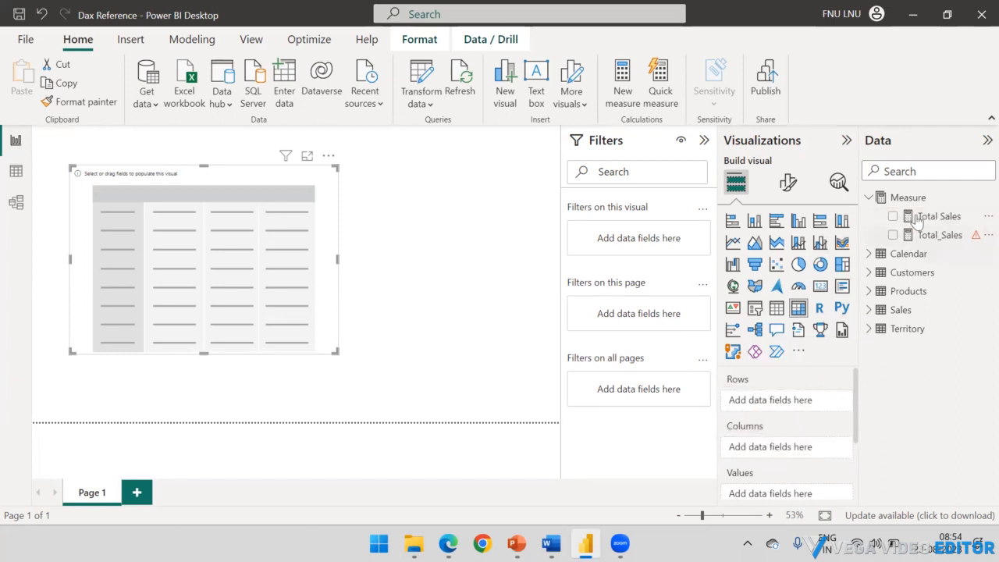
left_click_drag(929, 217, 785, 439)
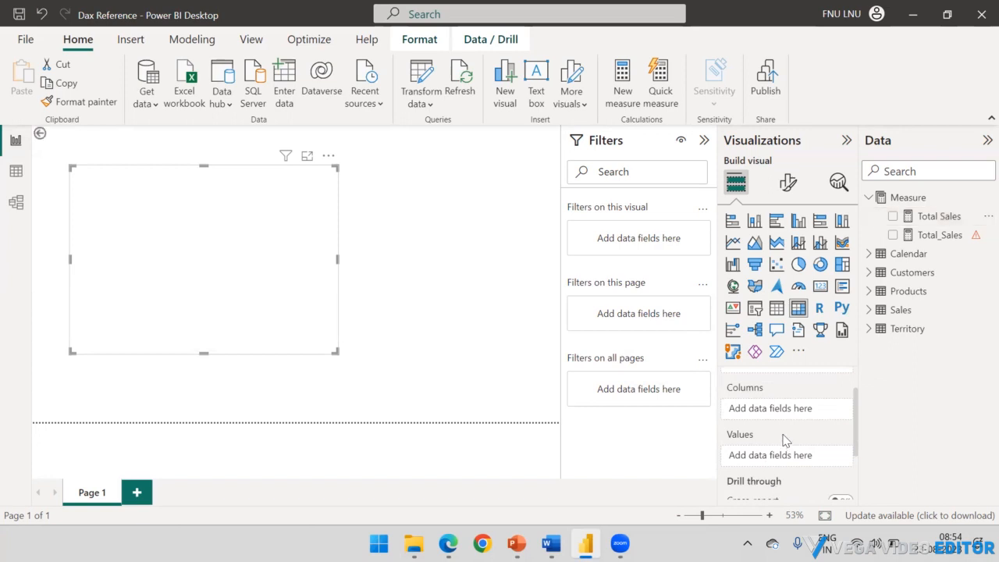
scroll(784, 424, "down", 1)
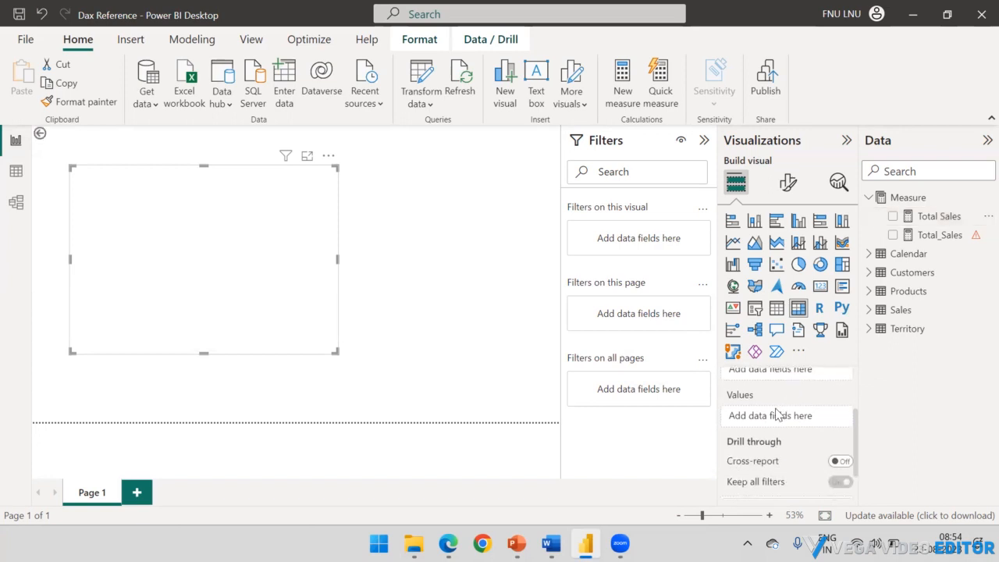
scroll(777, 414, "up", 2)
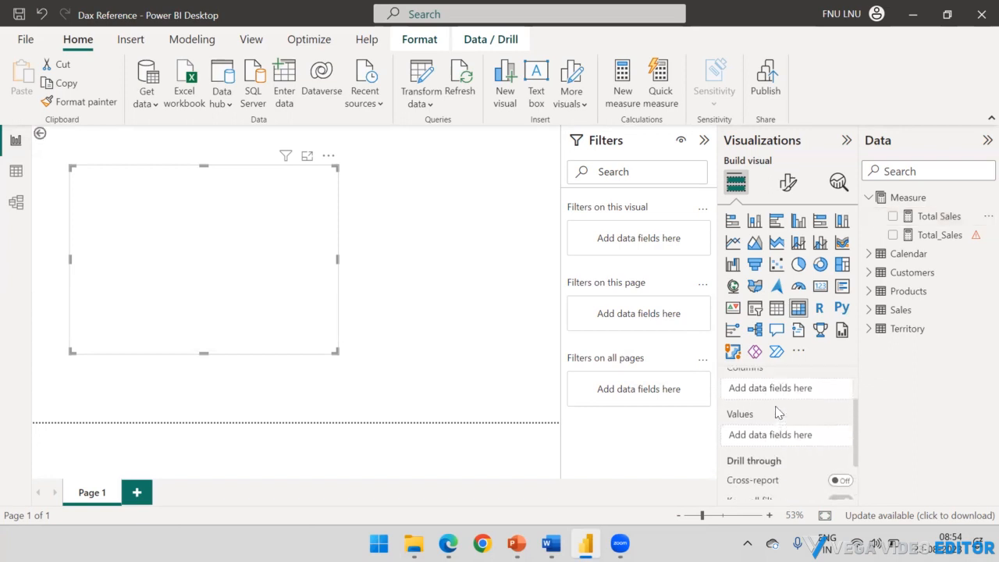
Step: Add the Total Sales measure to the matrix, check which field well receives it, and remove it again
left_click(893, 218)
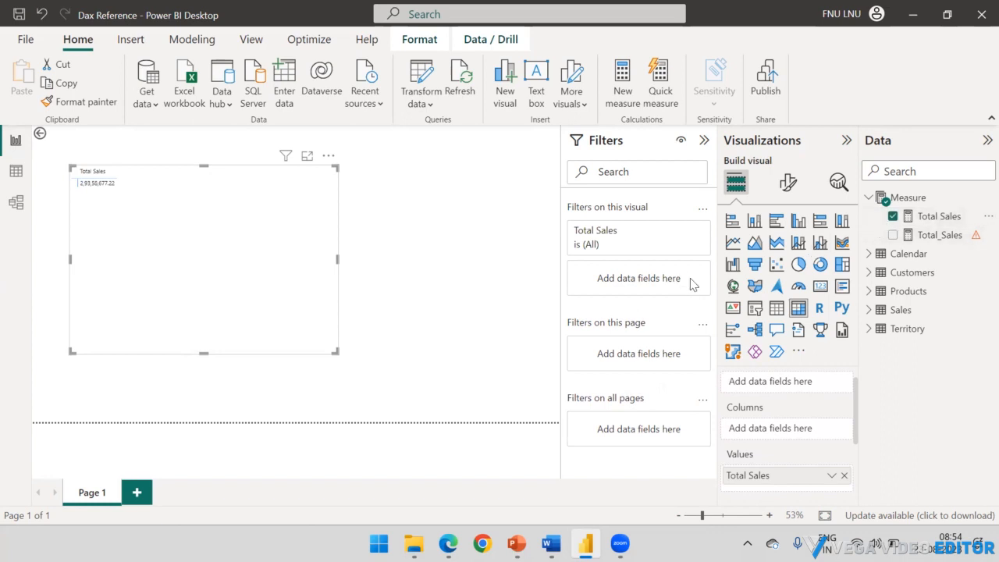
scroll(740, 448, "down", 1)
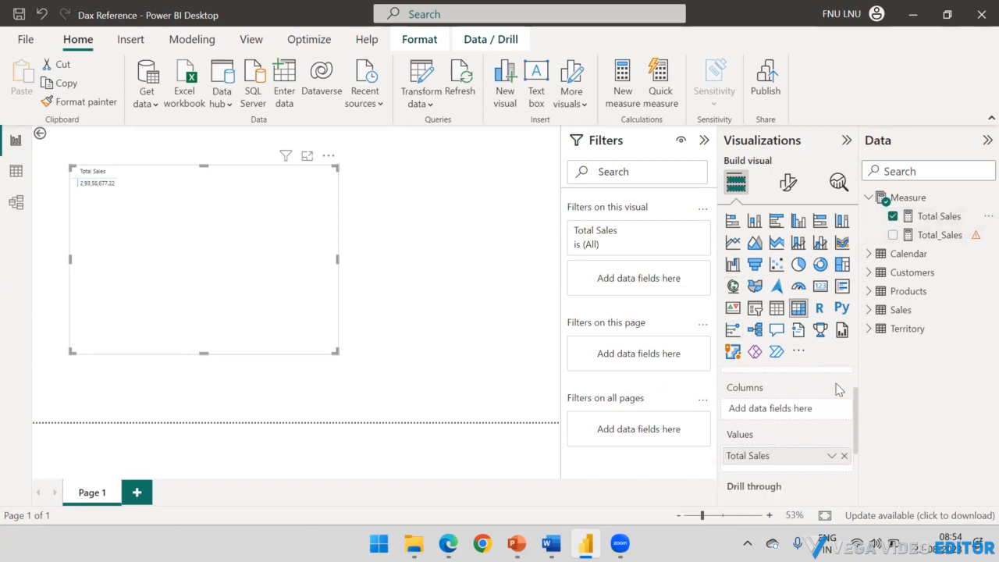
left_click(842, 461)
scroll(781, 410, "up", 2)
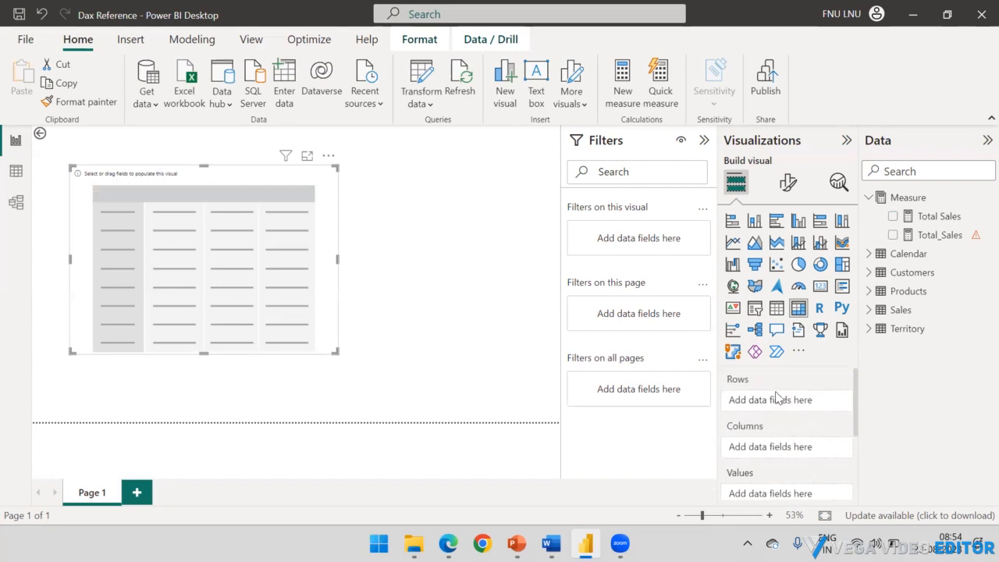
Step: Look over the matrix's field wells, and recheck the Calculated Column slide in PowerPoint before returning to Power BI Desktop
scroll(777, 398, "down", 3)
scroll(748, 380, "up", 1)
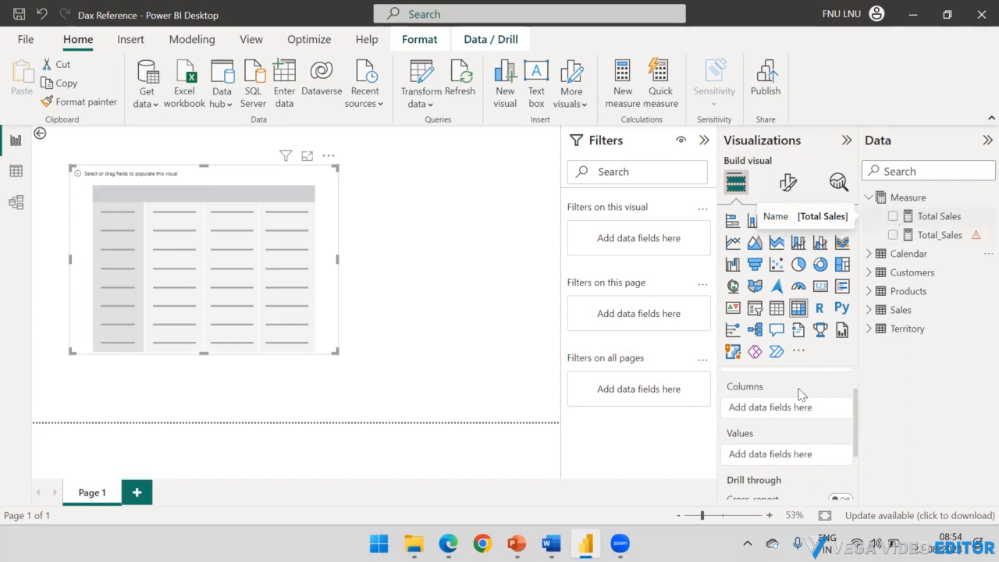
scroll(760, 414, "down", 3)
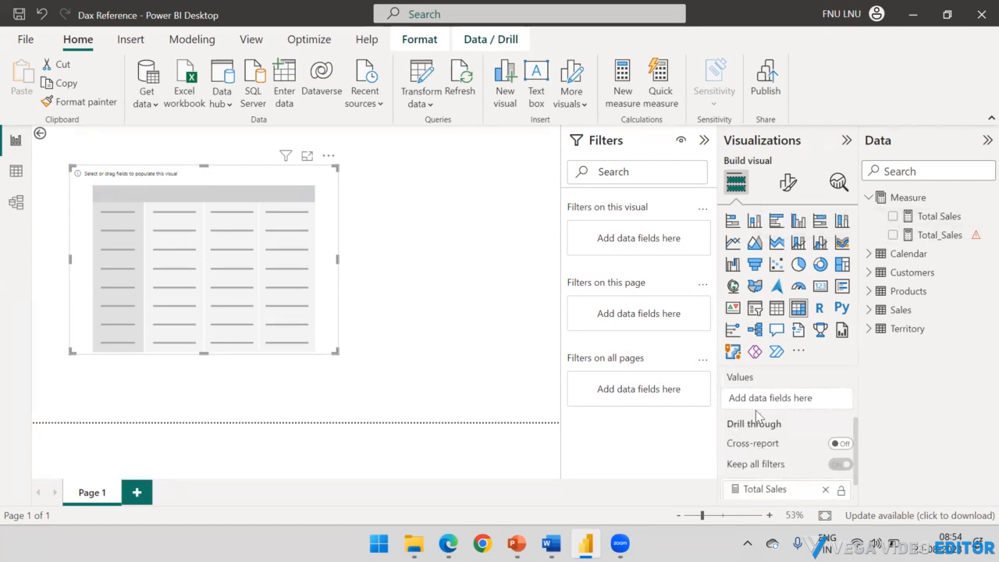
mouse_move(552, 544)
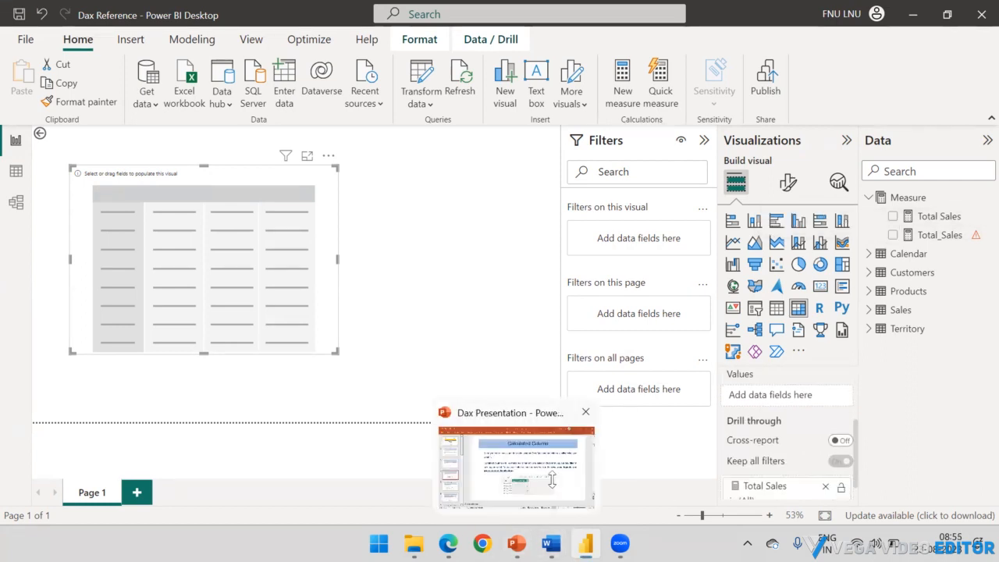
left_click(547, 492)
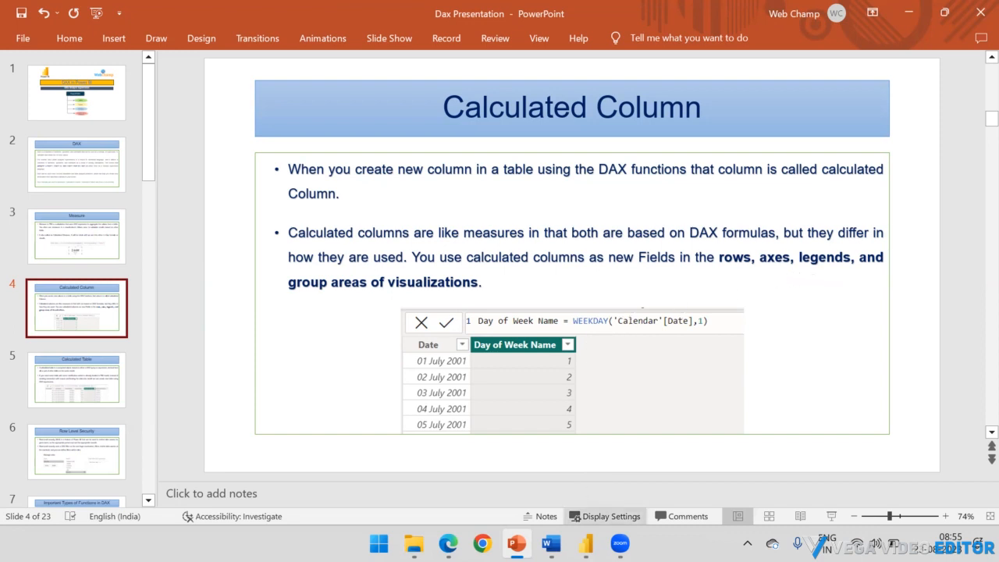
mouse_move(598, 537)
left_click(624, 481)
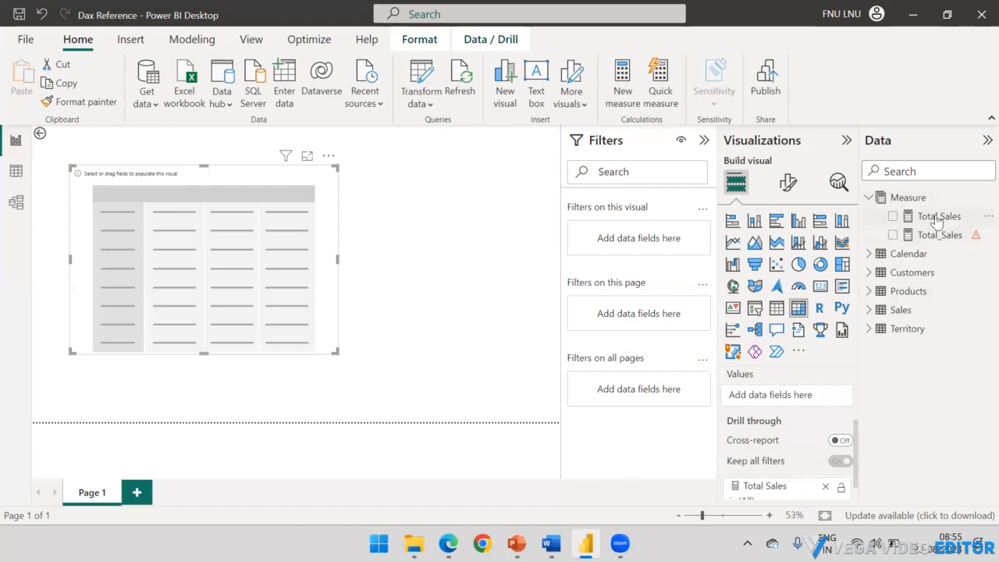
Step: Remove the Total Sales measure from the drill-through fields below the matrix's Rows, Columns and Values wells
scroll(778, 430, "up", 1)
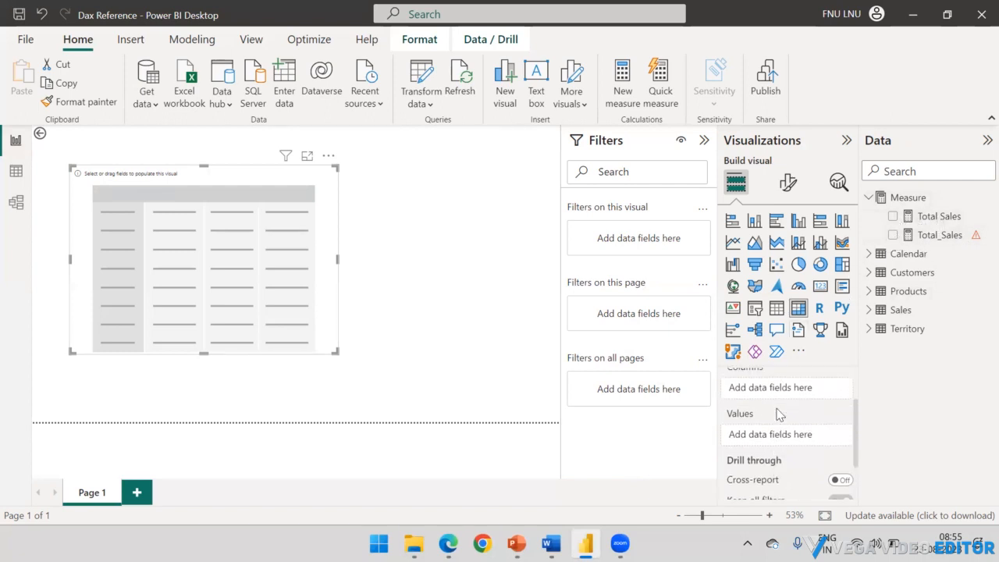
scroll(778, 414, "up", 2)
scroll(777, 387, "down", 1)
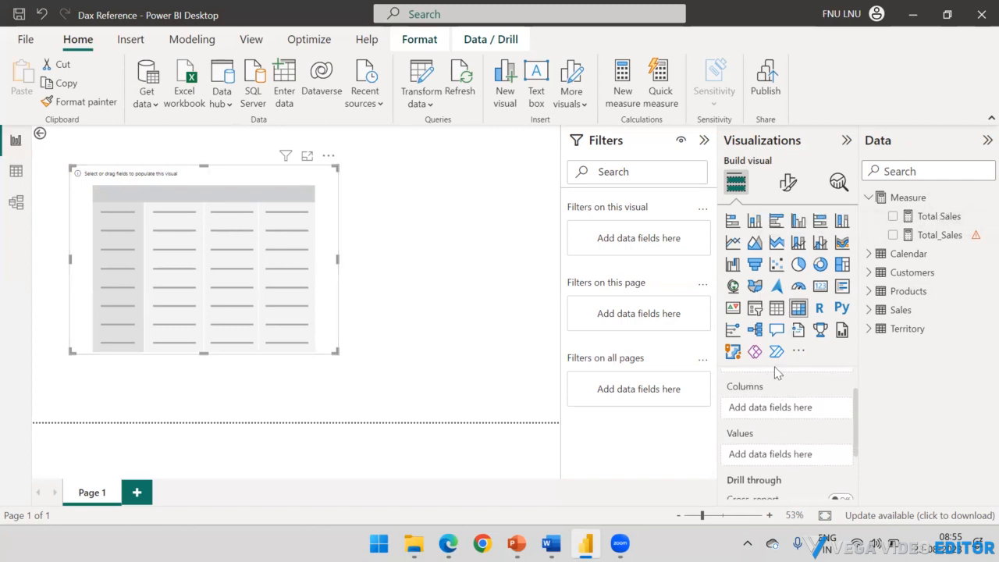
scroll(772, 383, "down", 3)
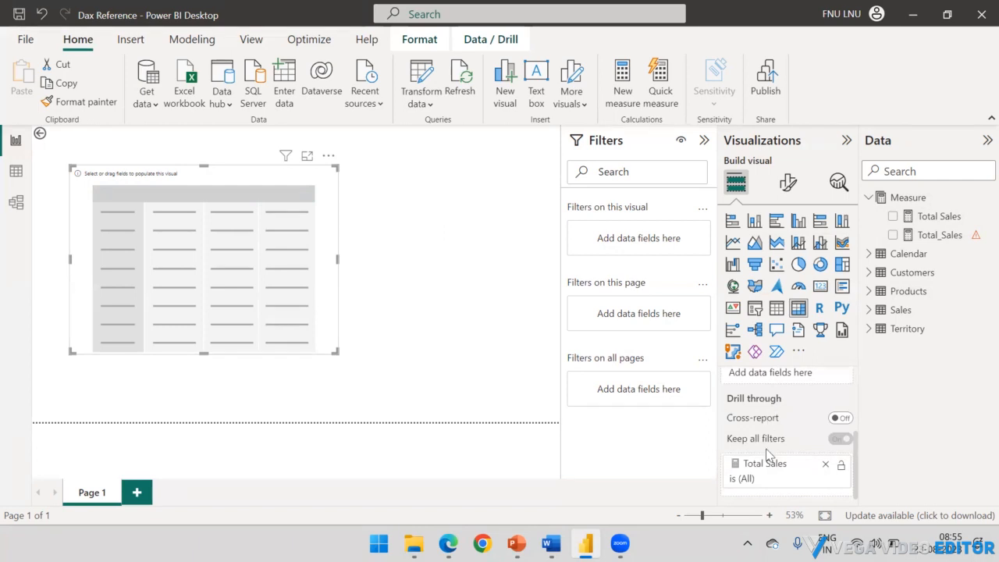
left_click(825, 463)
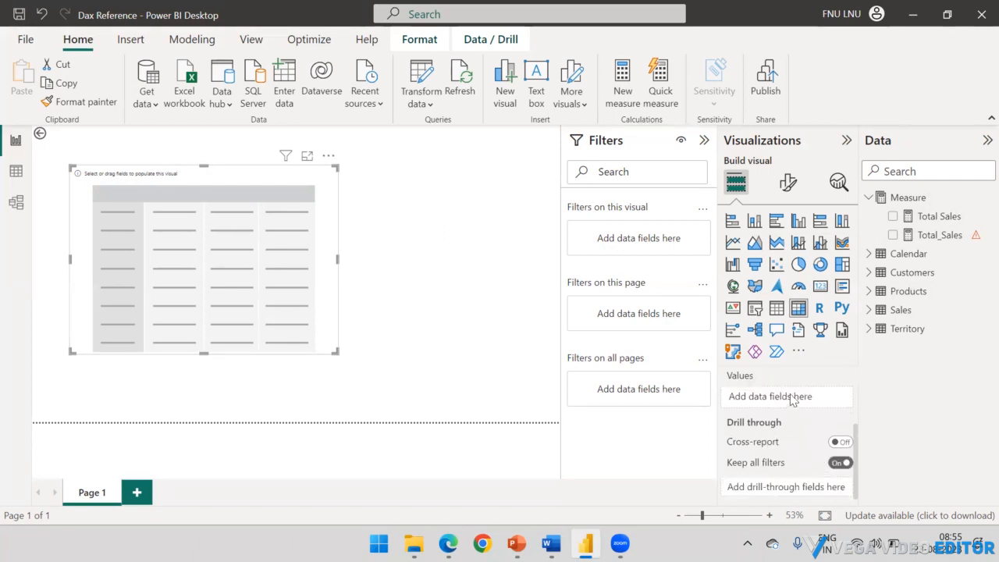
scroll(793, 400, "up", 2)
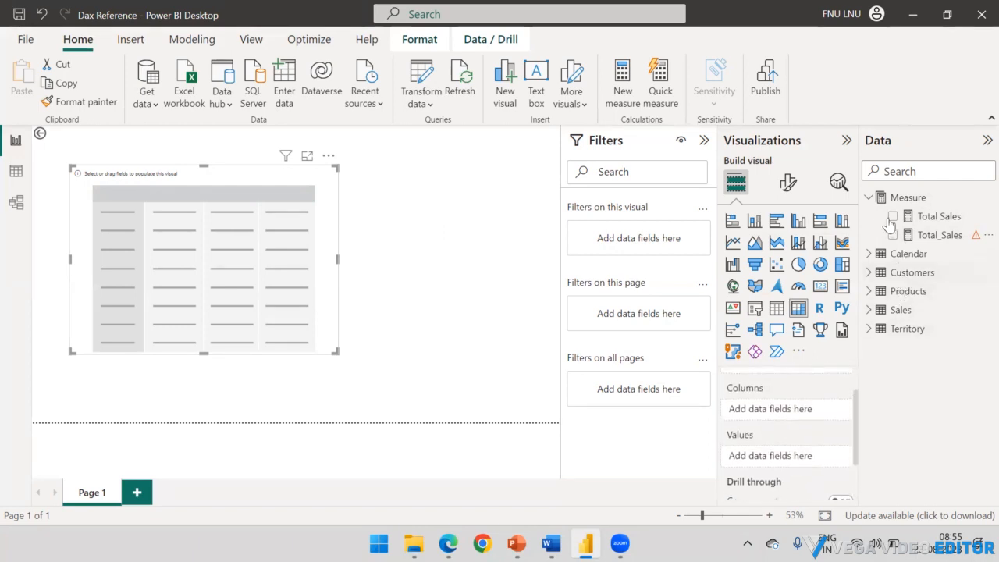
Step: Collapse the Measure table, show the Calendar table in Data view, and collapse its field list
left_click(870, 198)
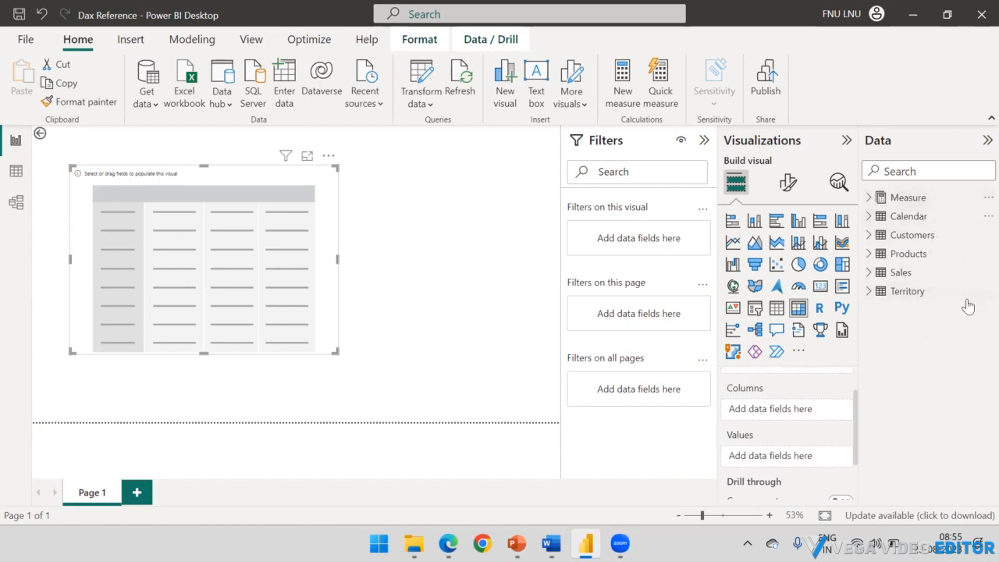
left_click(16, 171)
left_click(67, 164)
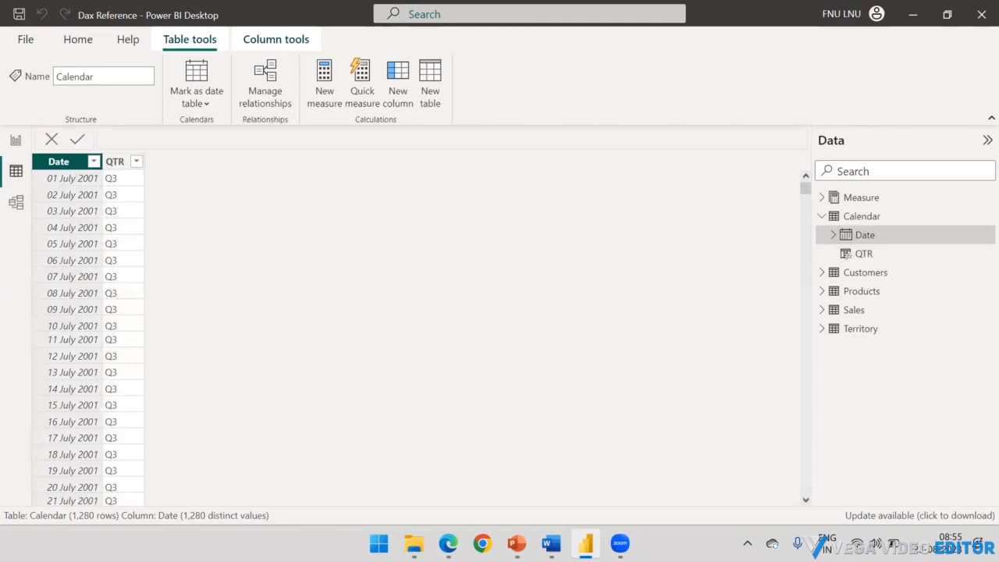
left_click(823, 217)
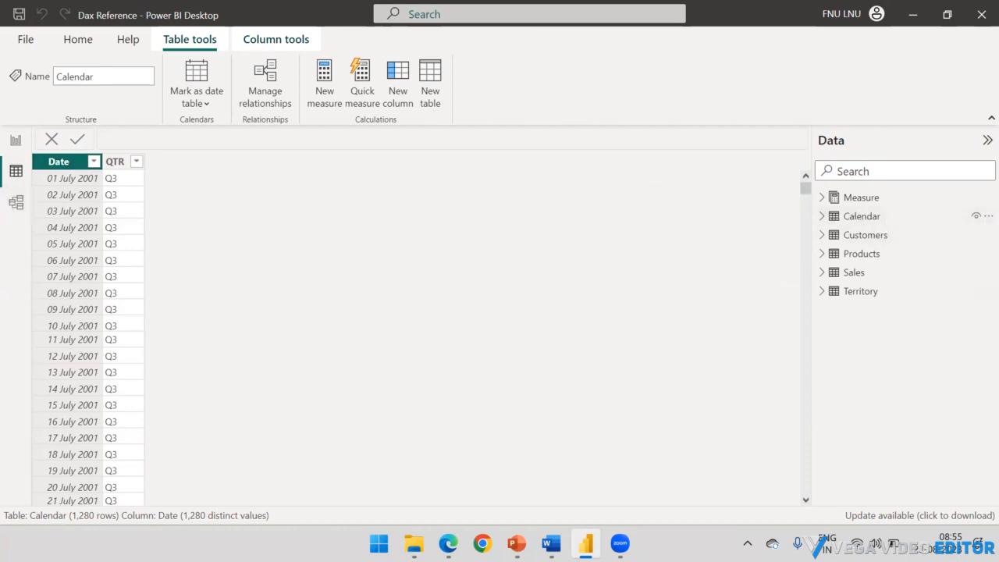
Step: Consult the Calculated Column slide in PowerPoint once more and return to the Calendar table in Power BI Desktop
mouse_move(517, 544)
left_click(528, 425)
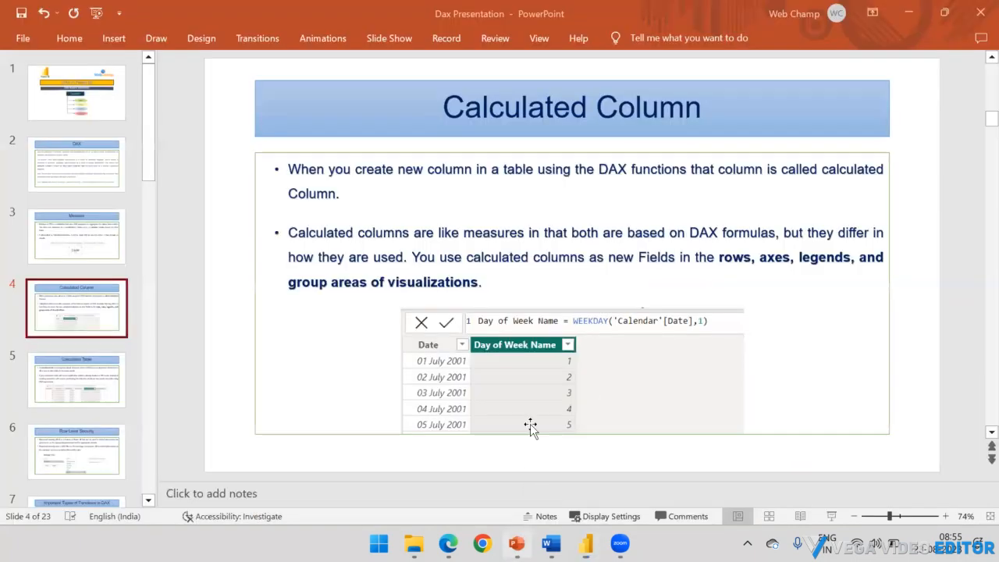
mouse_move(585, 544)
left_click(584, 469)
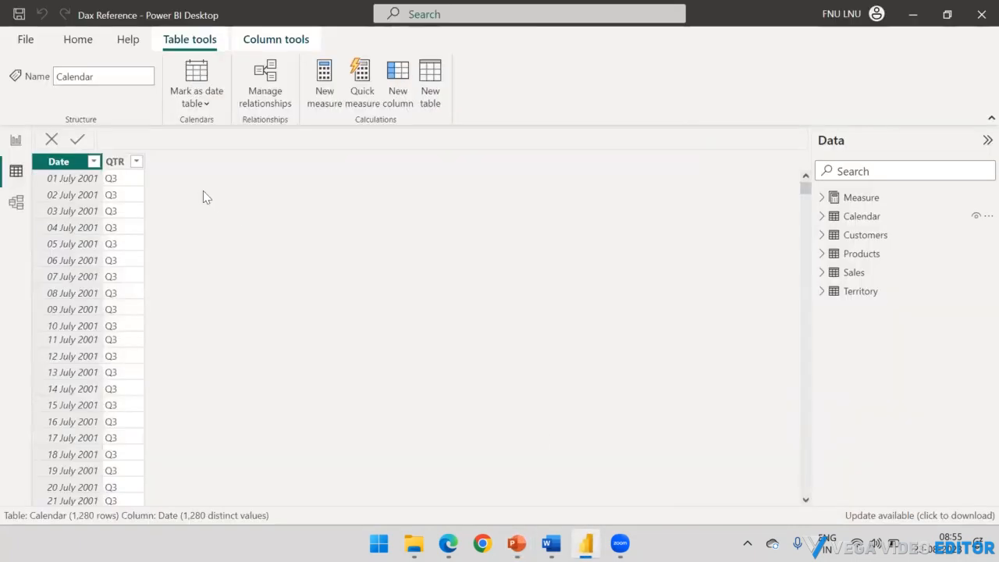
Step: Select the Calendar table's QTR column and highlight its whole DAX formula for review
left_click(115, 162)
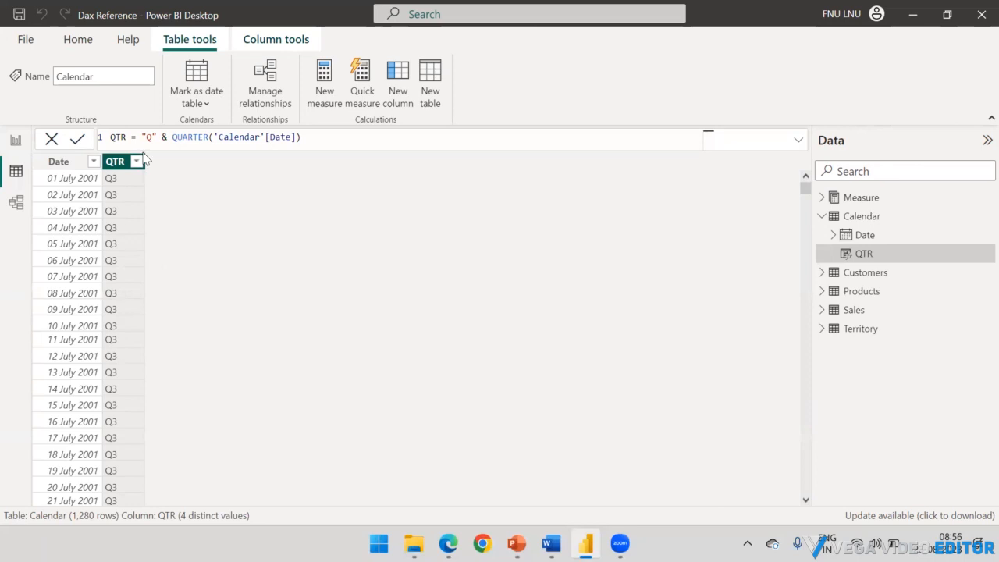
left_click_drag(310, 139, 108, 138)
left_click(209, 186)
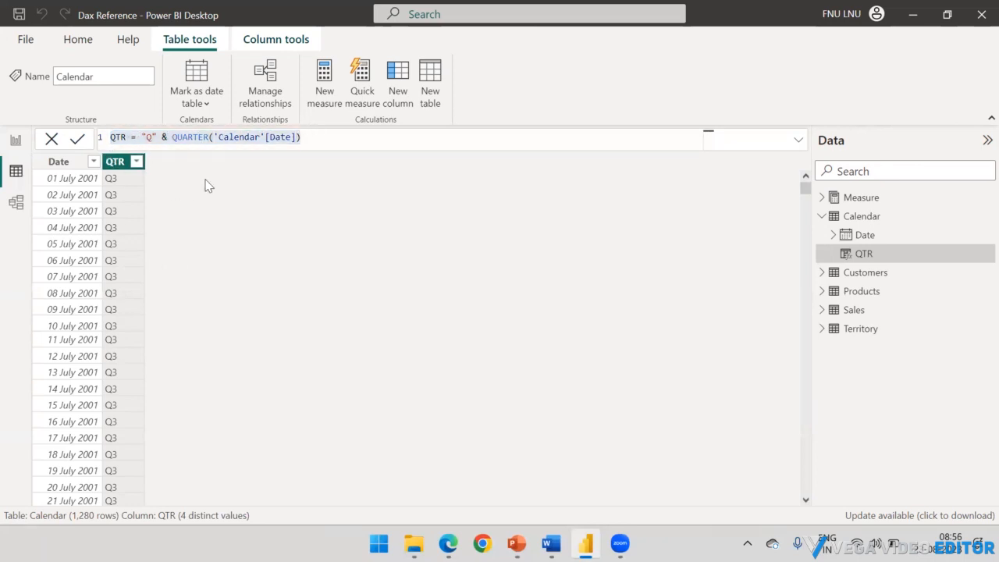
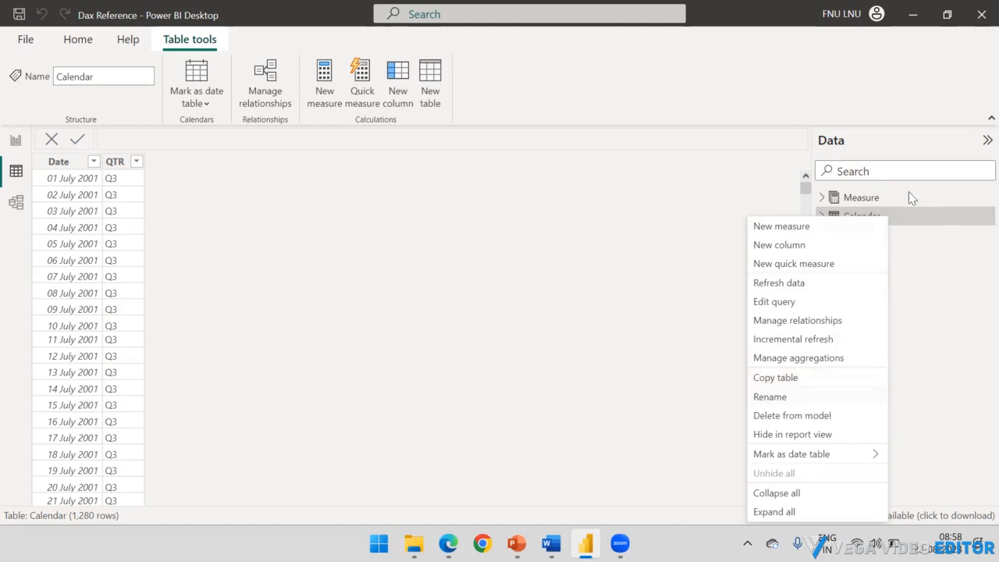
Step: Close the Calendar table's context menu, check the report page, and return to the Calendar table's data
left_click(432, 185)
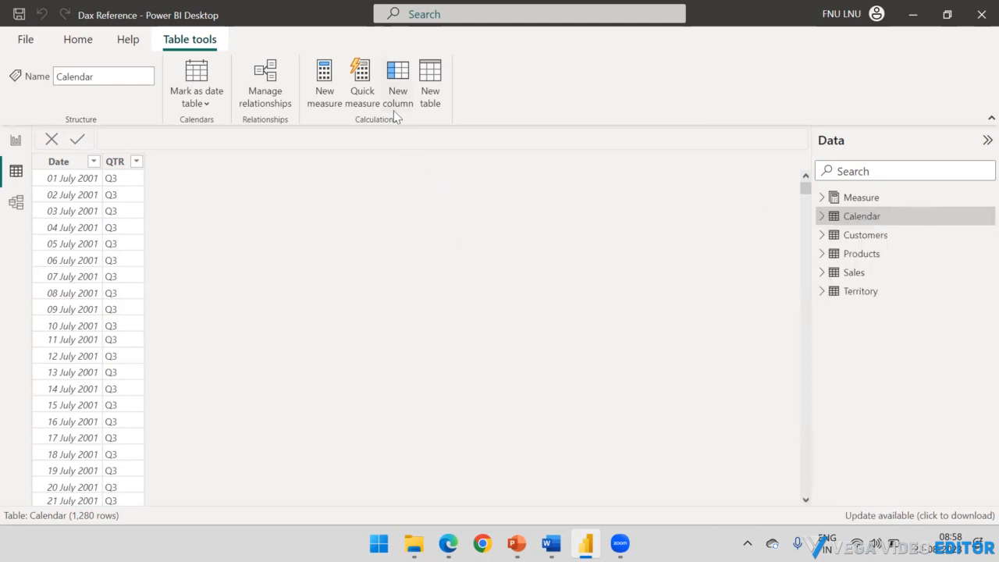
left_click(10, 150)
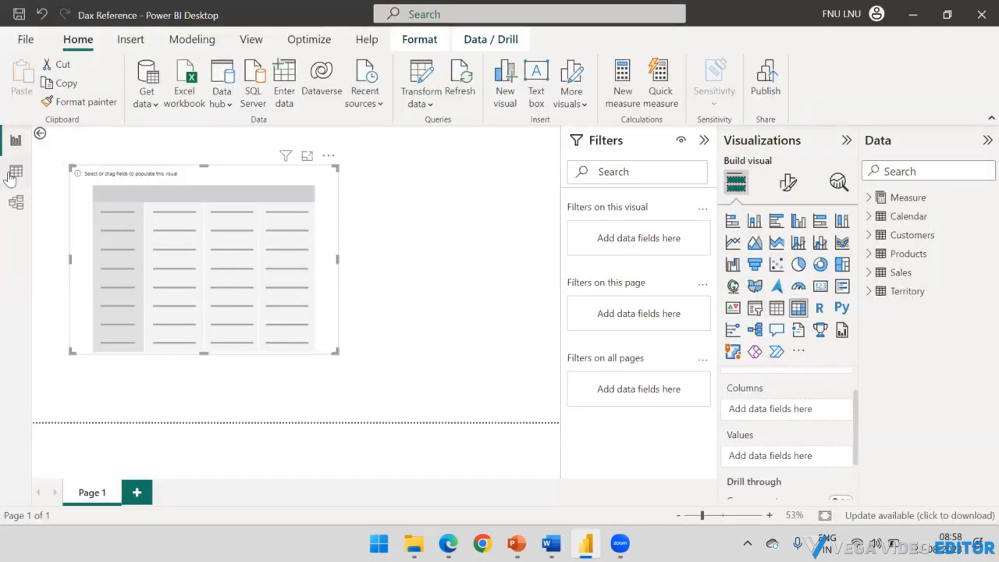
left_click(11, 177)
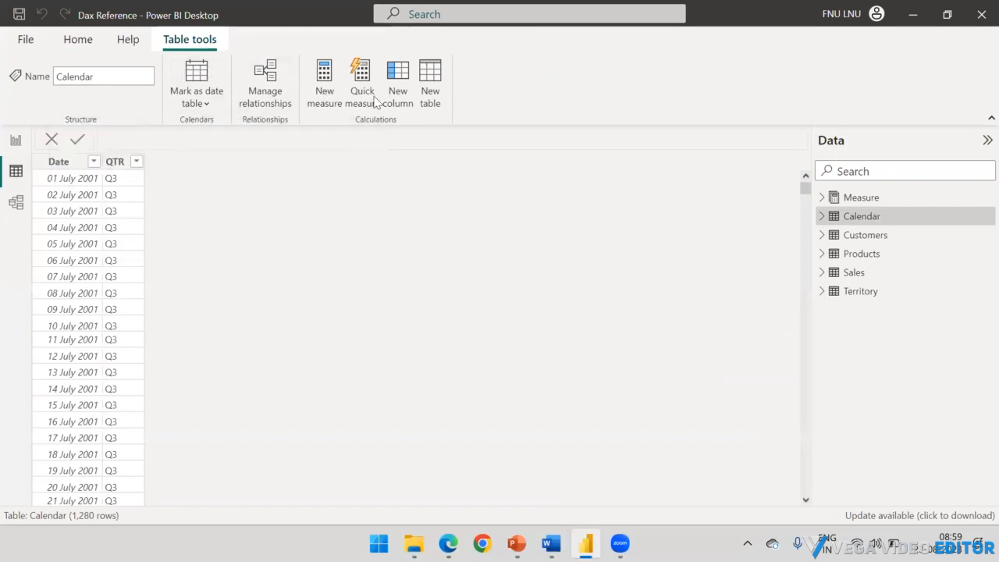
Step: Create a new DAX calculated table and begin its formula with the name Filtered Sales Data followed by an equals sign
left_click(432, 85)
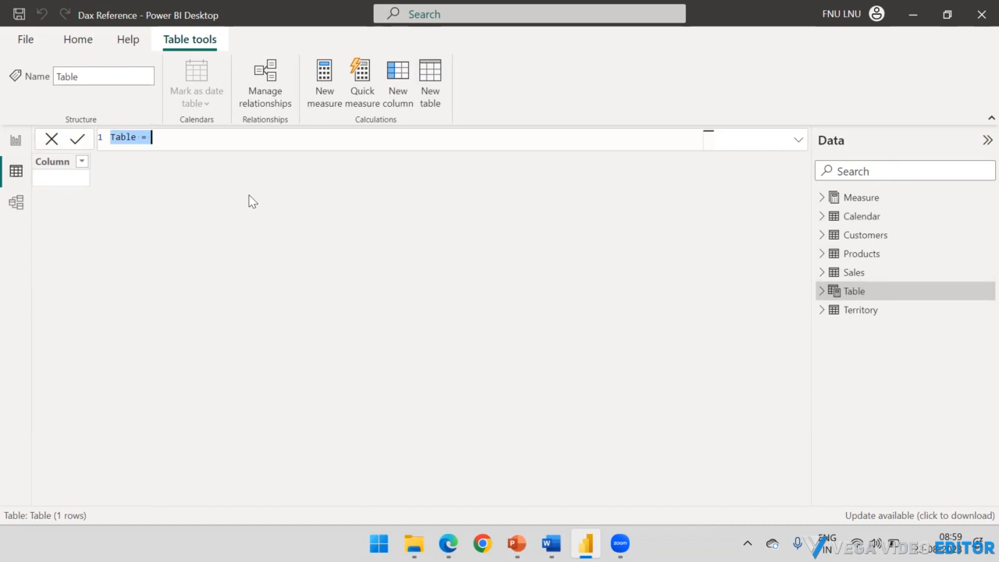
key("BackSpace")
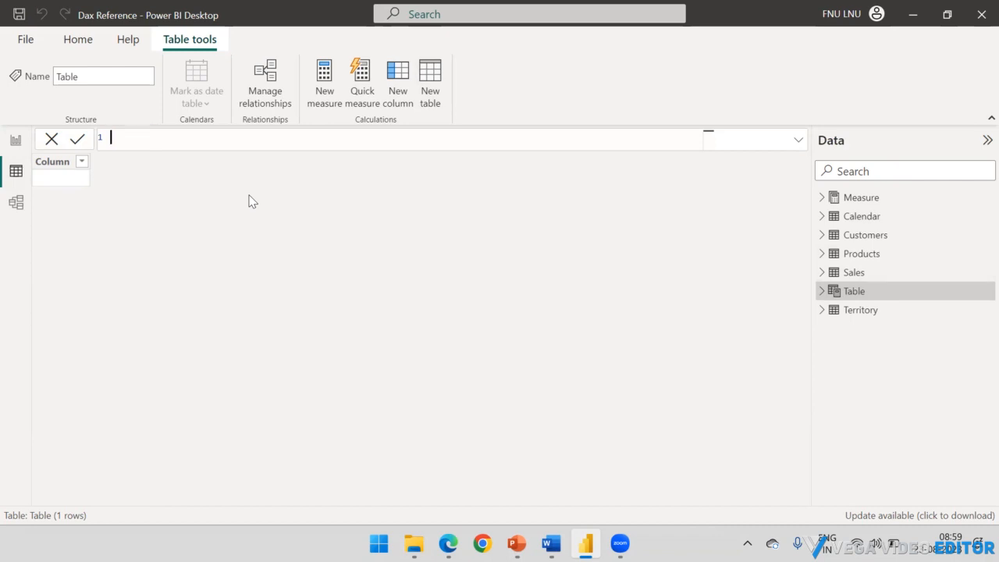
type("Foltred")
key("BackSpace")
key("BackSpace")
key("BackSpace")
key("BackSpace")
key("BackSpace")
key("BackSpace")
type("ilter")
type("ed")
type(" Table")
key("BackSpace")
key("BackSpace")
key("BackSpace")
key("BackSpace")
key("BackSpace")
type("Sales")
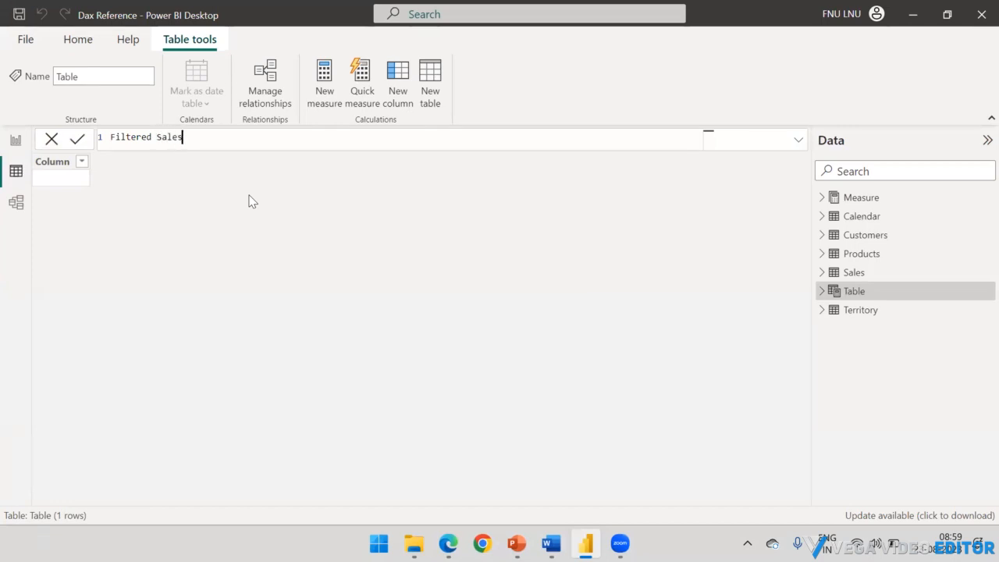
type(" Data =")
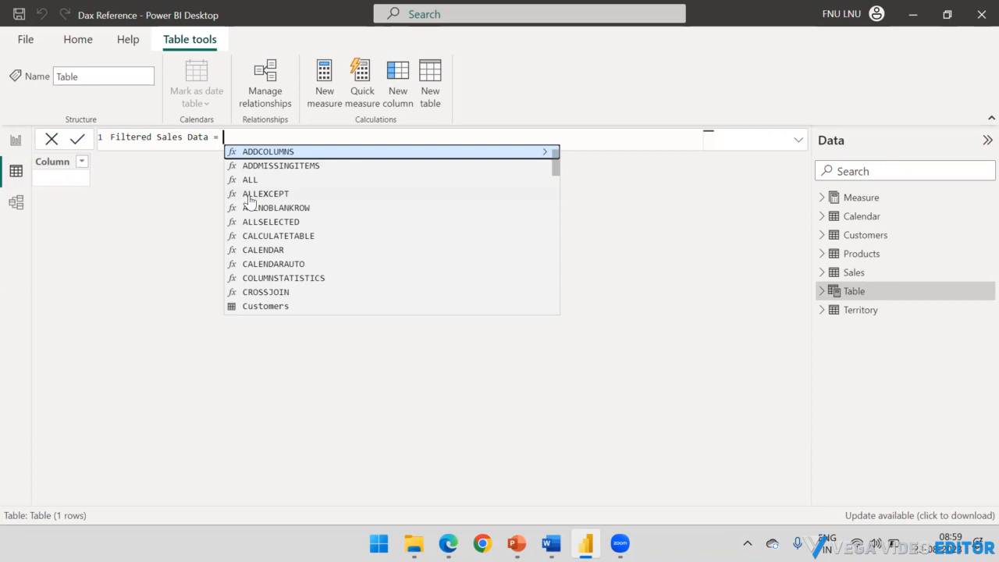
Step: Add the FILTER function to the Filtered Sales Data formula with the Sales table as its first argument
type("Filter")
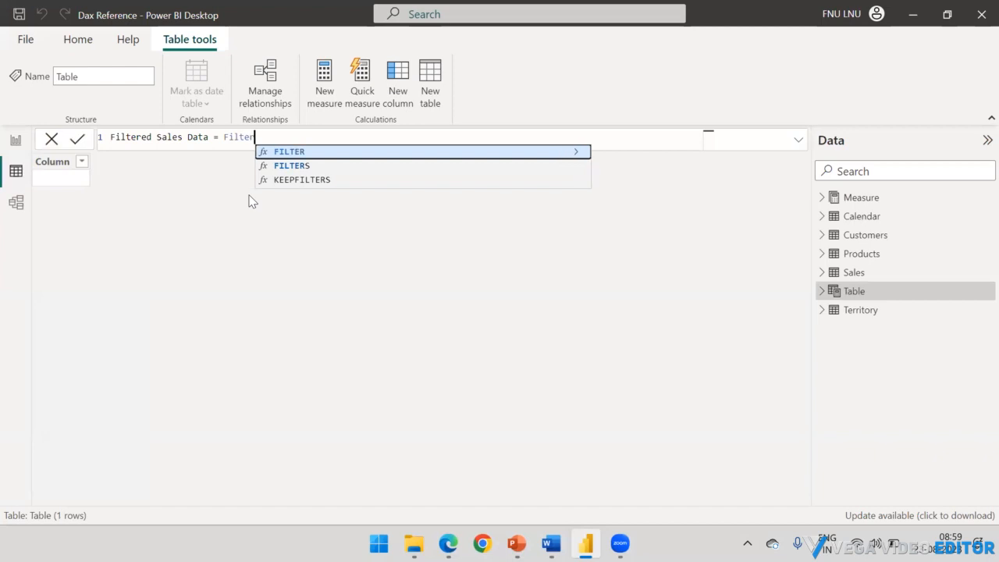
key("Tab")
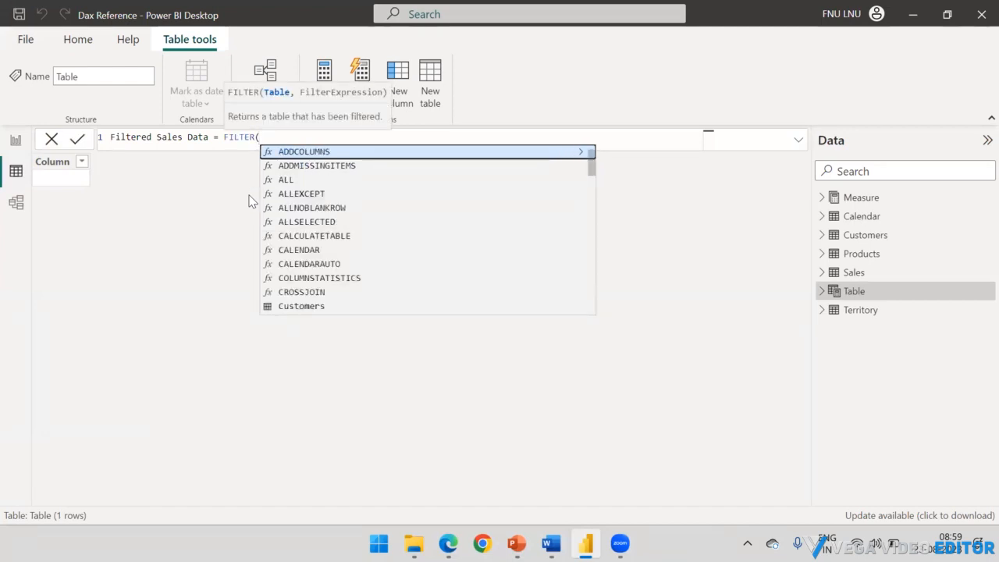
type("Sa;e")
key("BackSpace")
key("BackSpace")
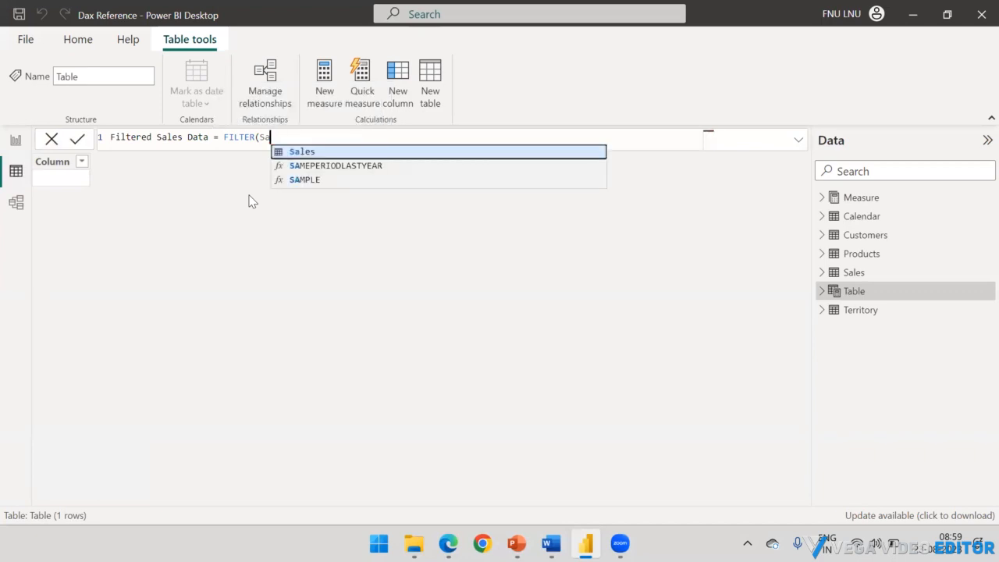
type("les,")
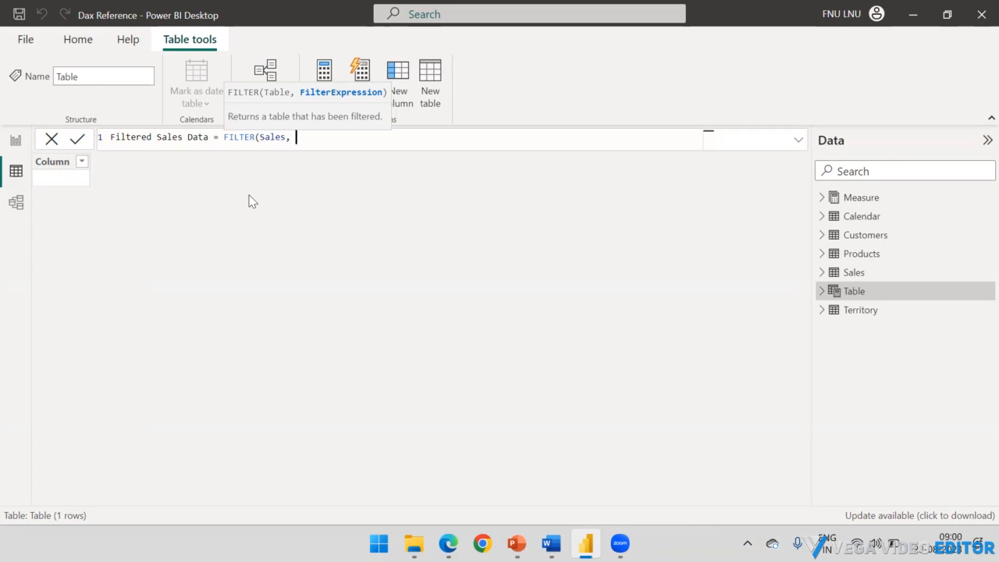
Step: Enter Sales[Country] = as the start of the FILTER function's filter expression
type("Fil")
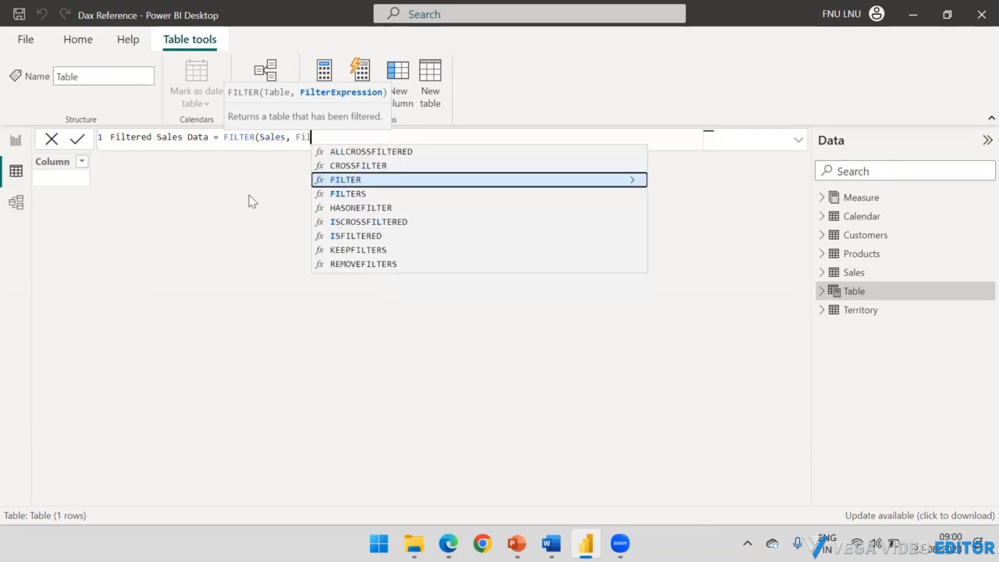
key("BackSpace")
key("BackSpace")
key("BackSpace")
type("Coun")
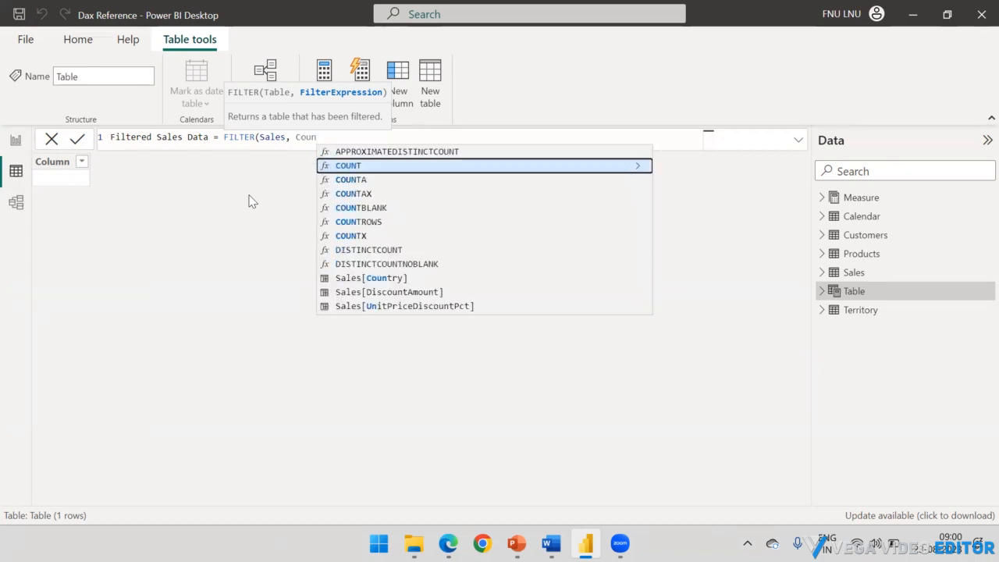
key("Down")
key("Down")
key("Down")
key("Down")
key("Down")
key("Down")
key("Down")
key("Down")
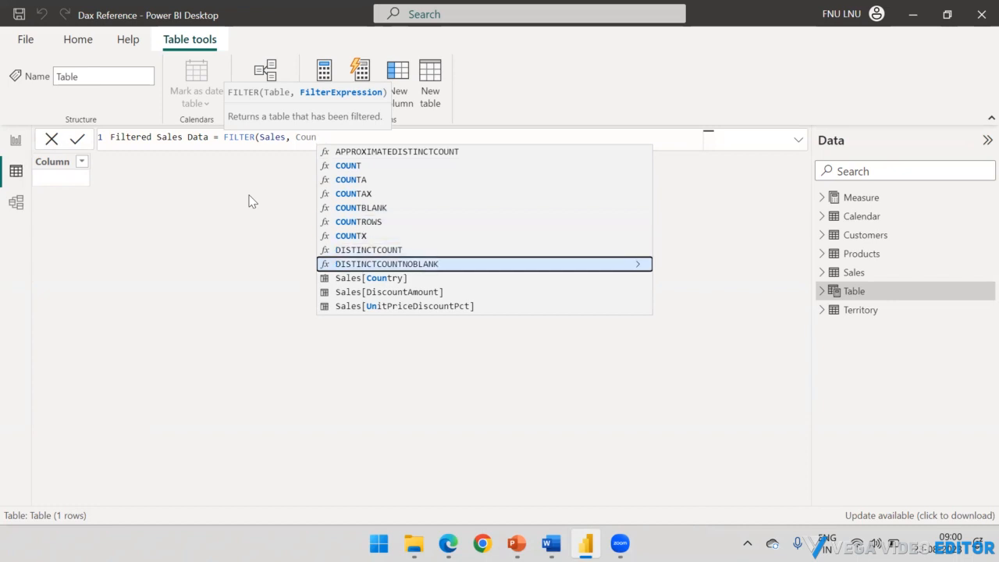
key("Tab")
type("= ")
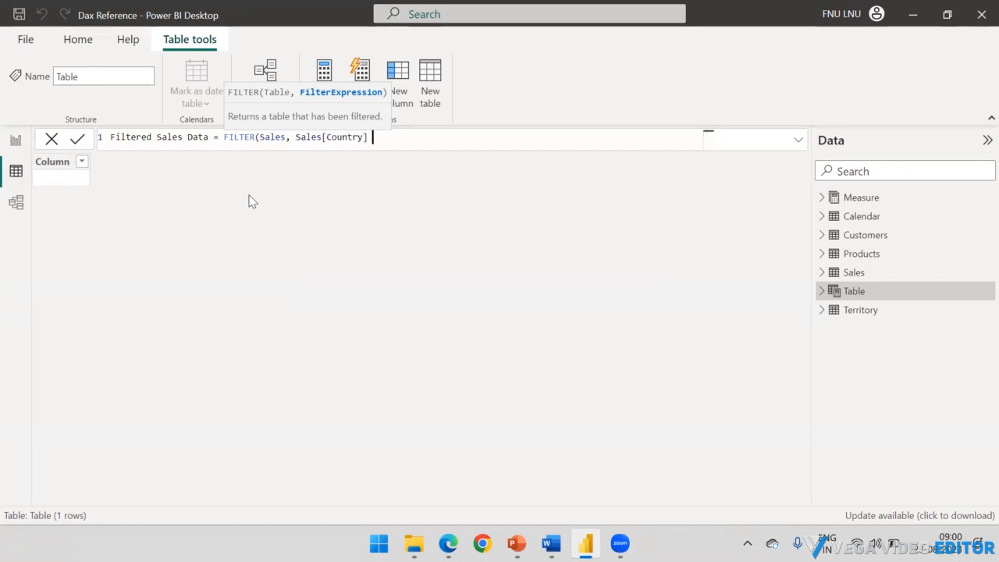
type("\"\")")
Step: Complete the filter expression with the value "United States", close the parenthesis, and commit the Filtered Sales Data formula
key("Left")
key("Left")
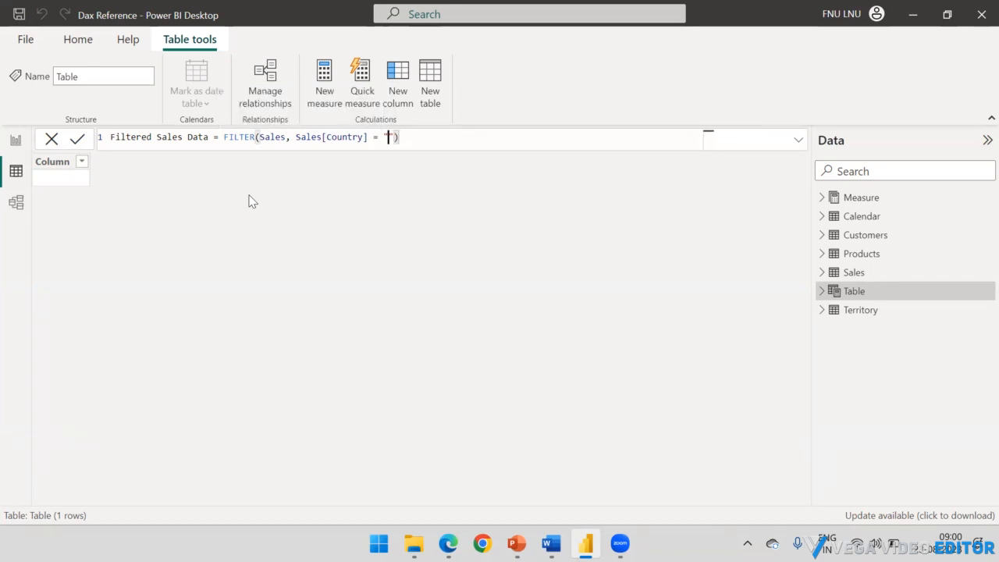
type("United States")
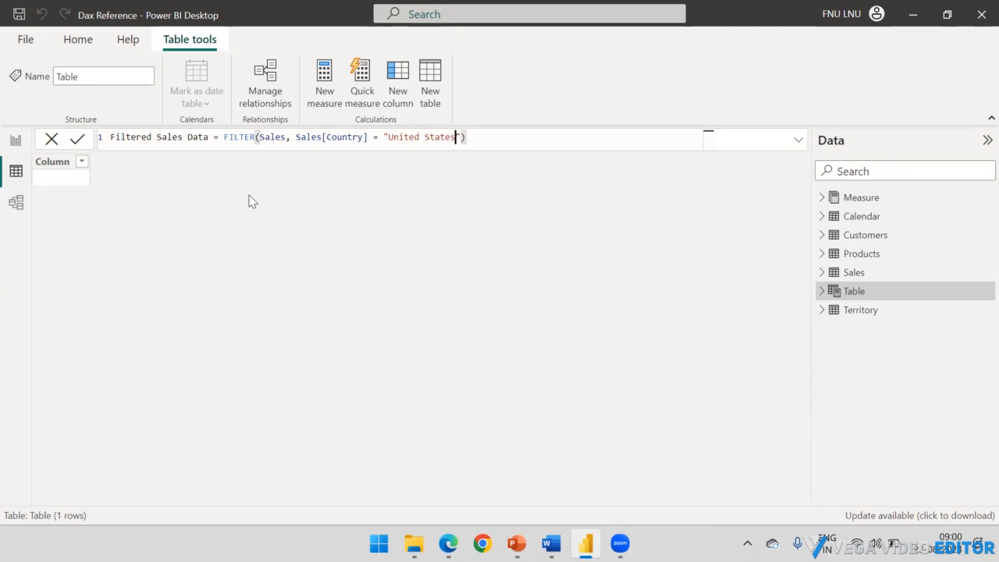
key("End")
key("Return")
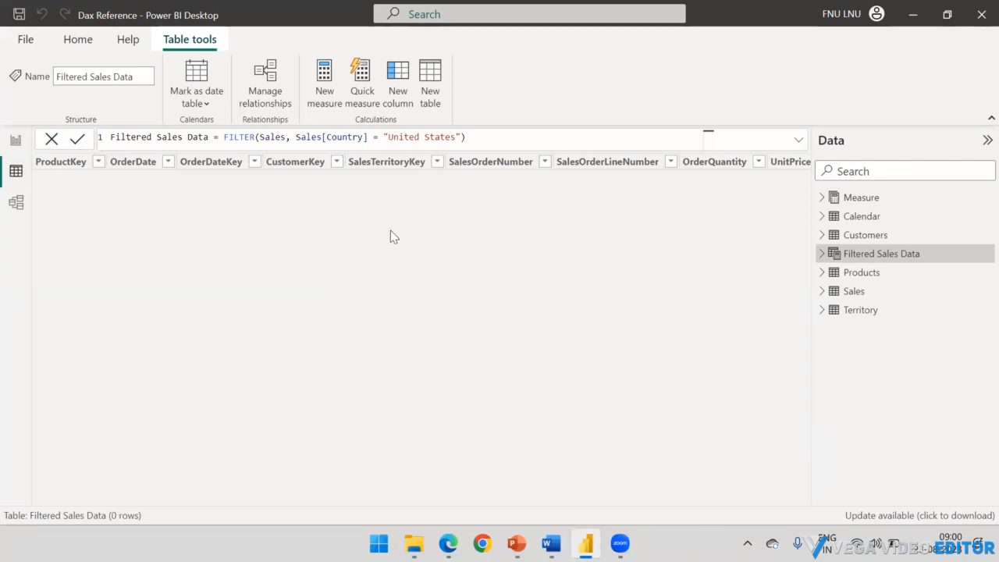
Step: Rename the Sales table's Country column to Category in its RELATED(Products[Category]) formula
left_click(866, 295)
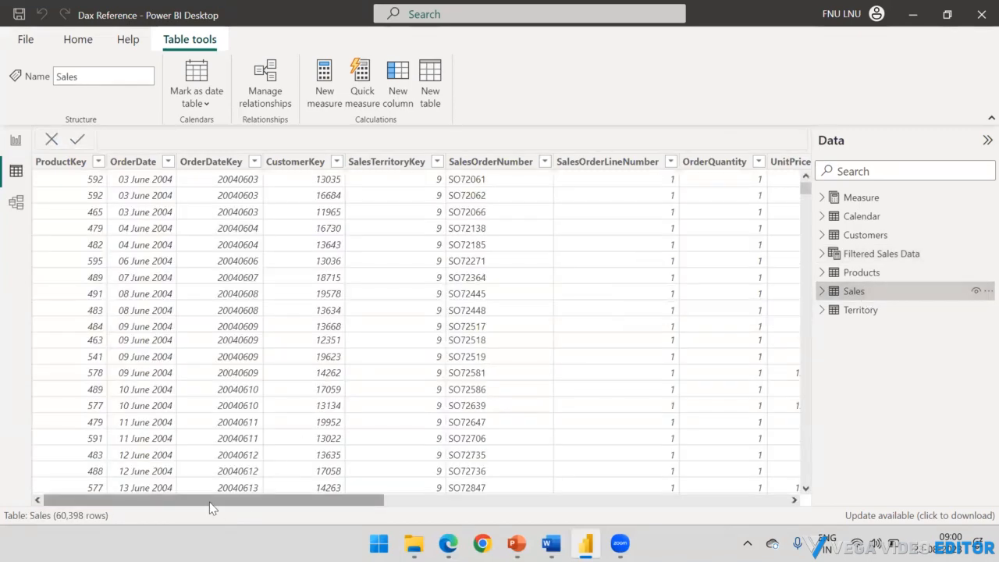
left_click_drag(568, 497, 840, 496)
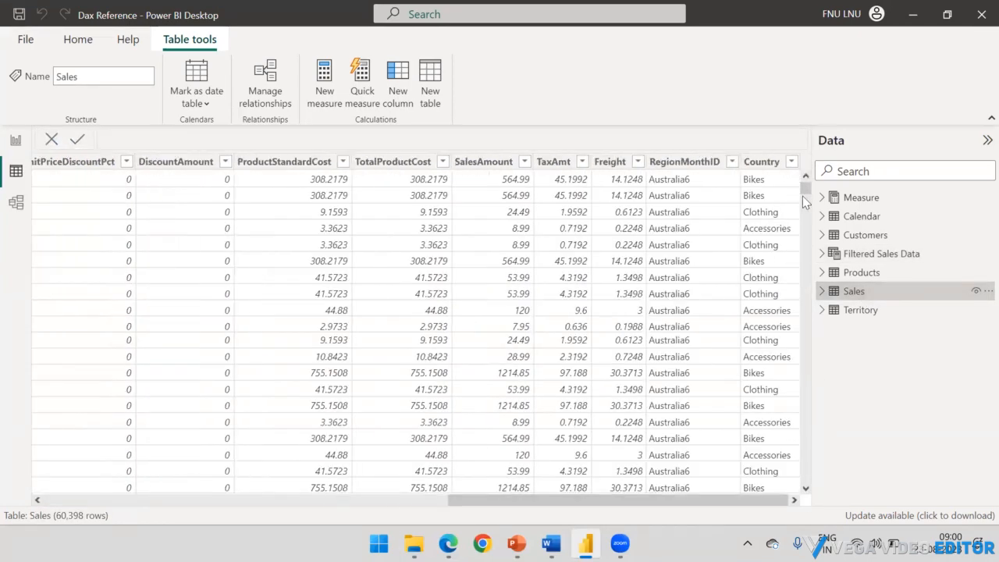
left_click(765, 162)
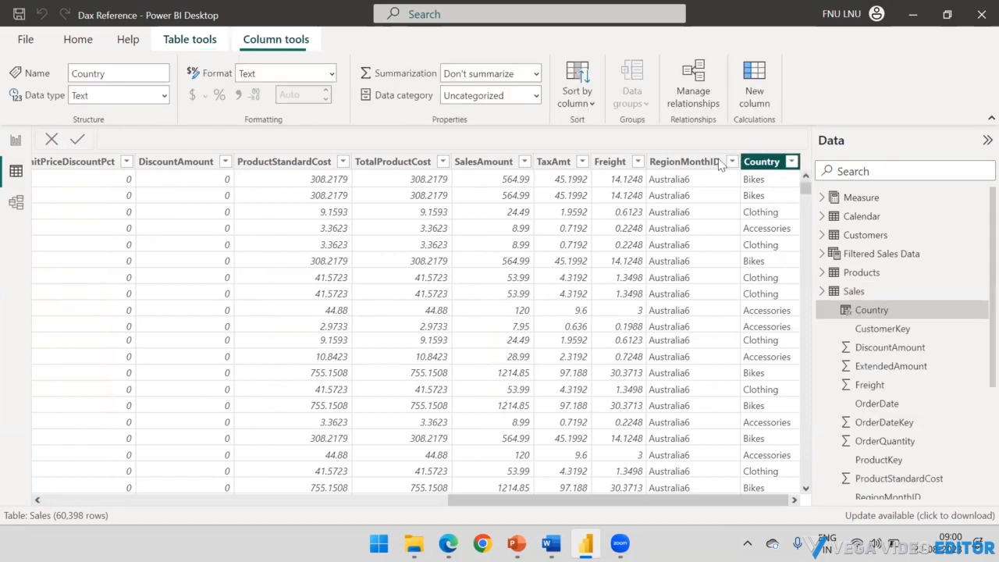
double_click(128, 138)
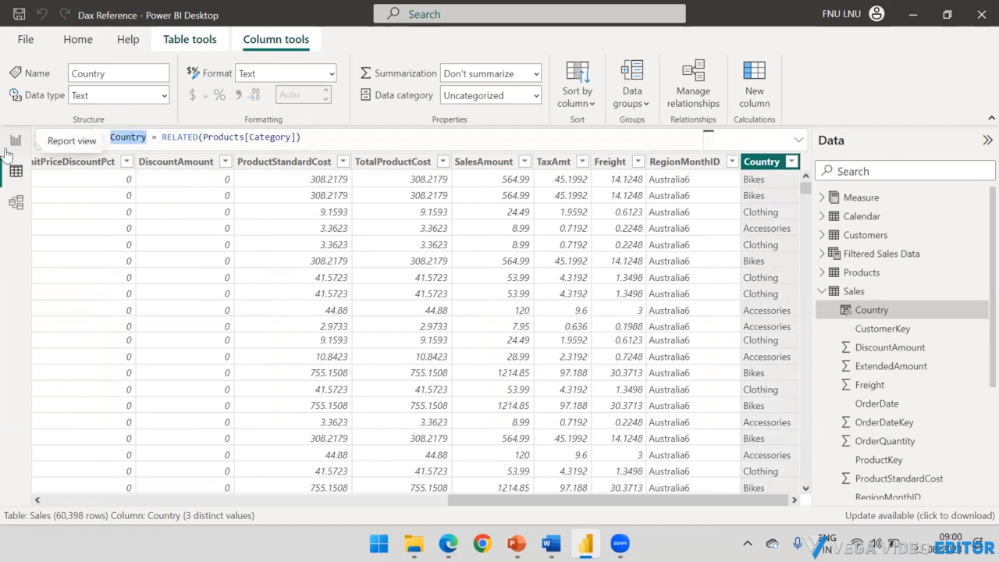
type("Category")
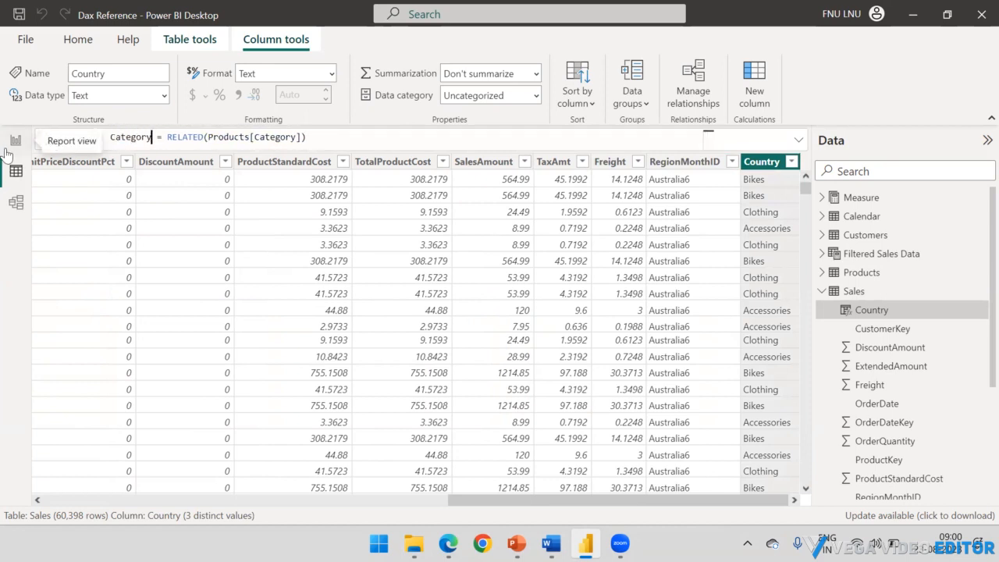
left_click(337, 139)
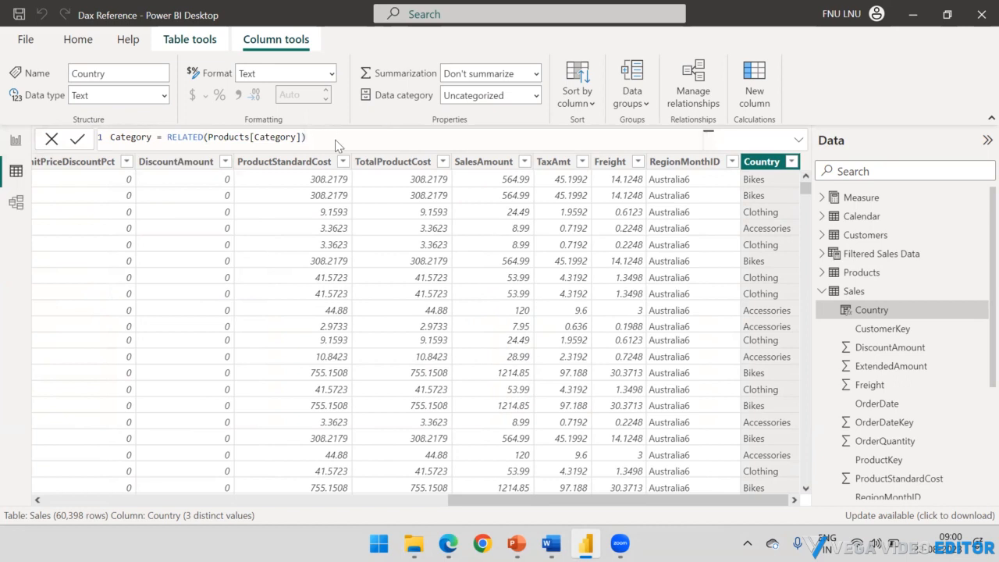
key("Return")
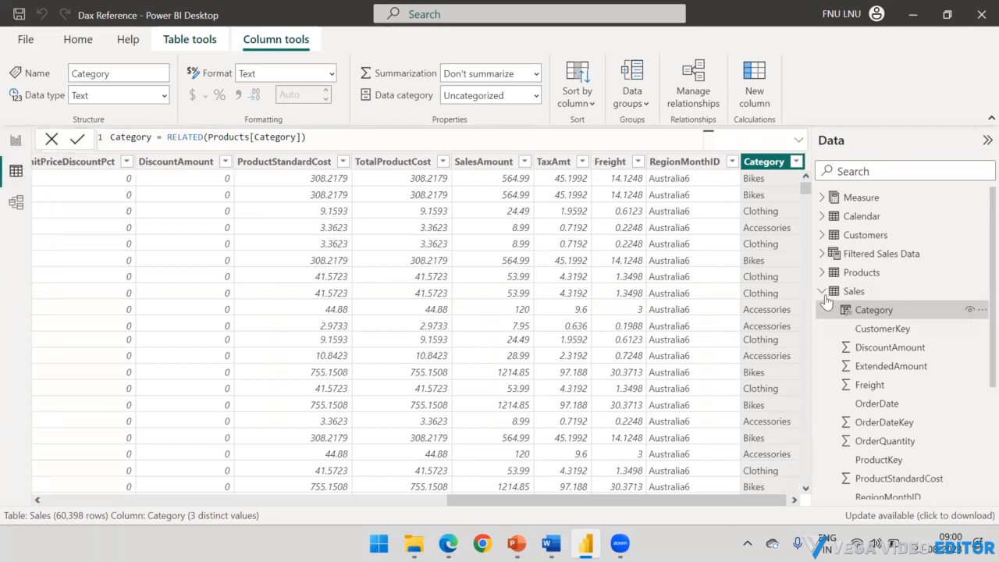
Step: Change the filter value in the Filtered Sales Data table's formula to "Bikes" and commit it
left_click(821, 292)
left_click(858, 235)
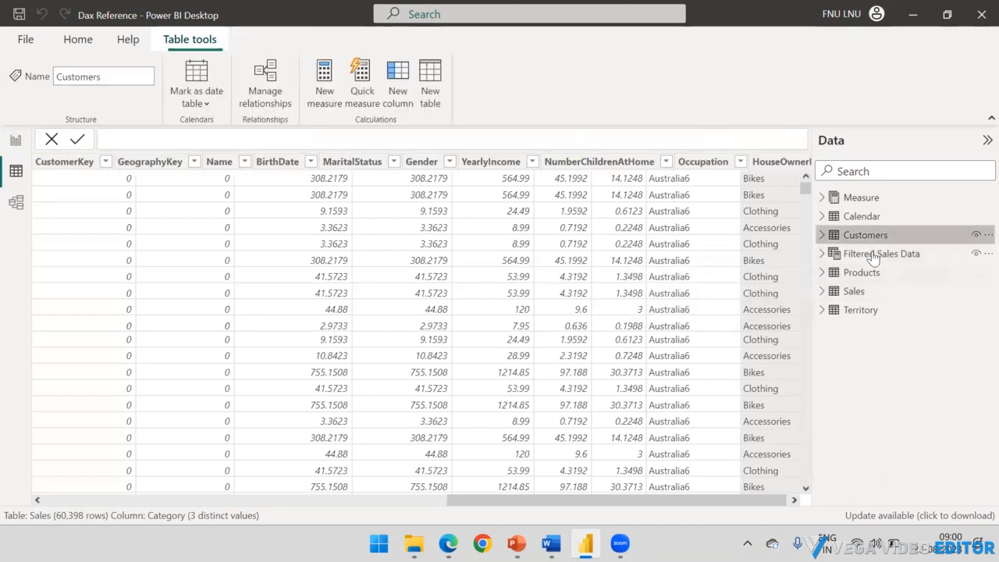
left_click(873, 256)
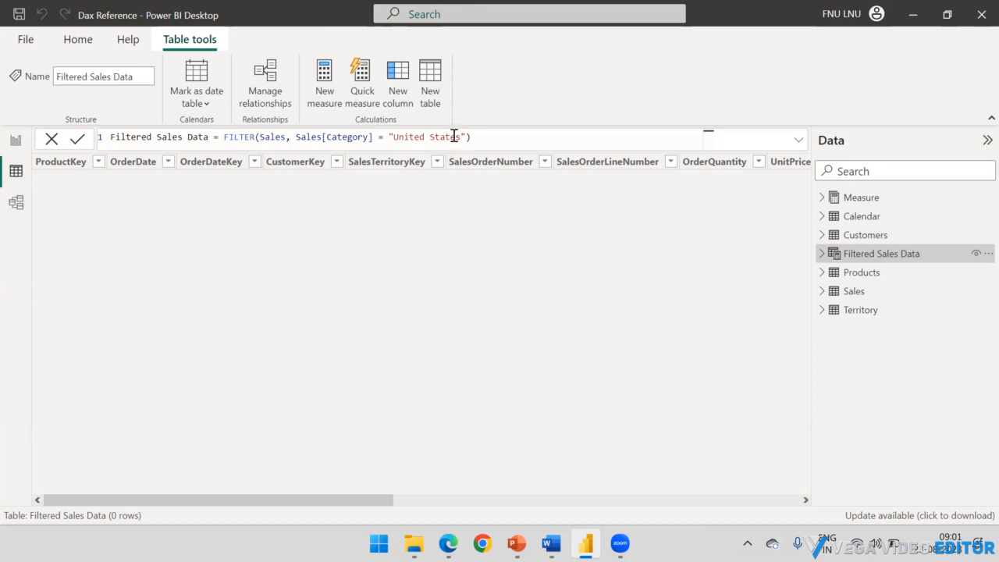
left_click_drag(459, 137, 394, 137)
key("BackSpace")
type("Bike")
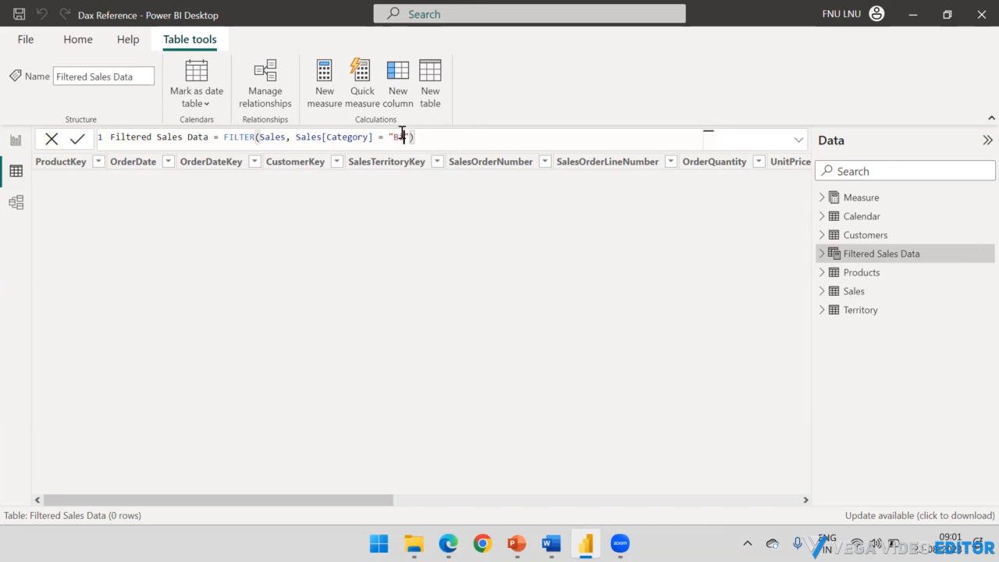
type("s")
key("Return")
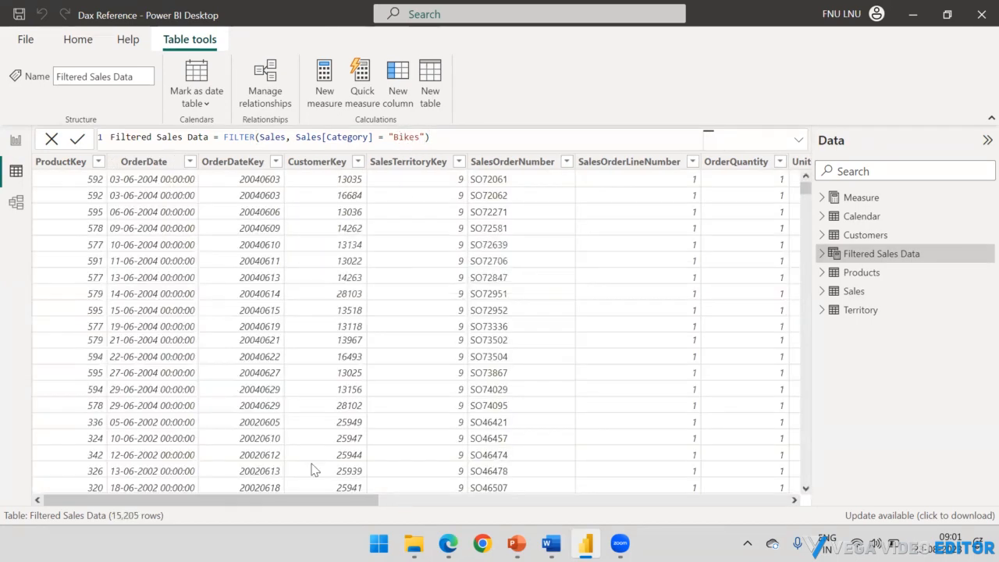
Step: Examine the Filtered Sales Data rows and the values listed in the Category column's filter, leaving the filter unapplied
scroll(228, 314, "down", 4)
scroll(223, 310, "up", 4)
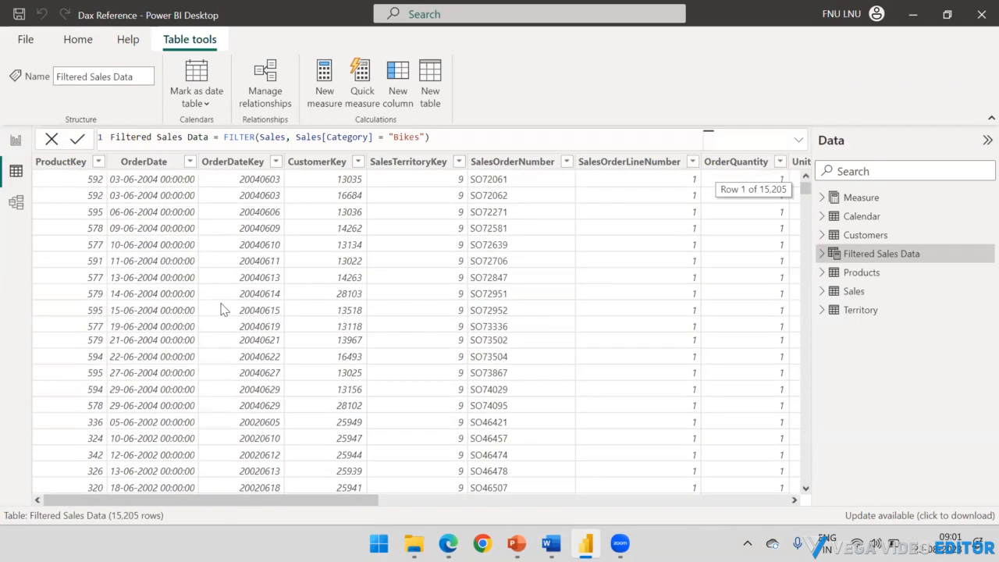
left_click(455, 500)
left_click(793, 163)
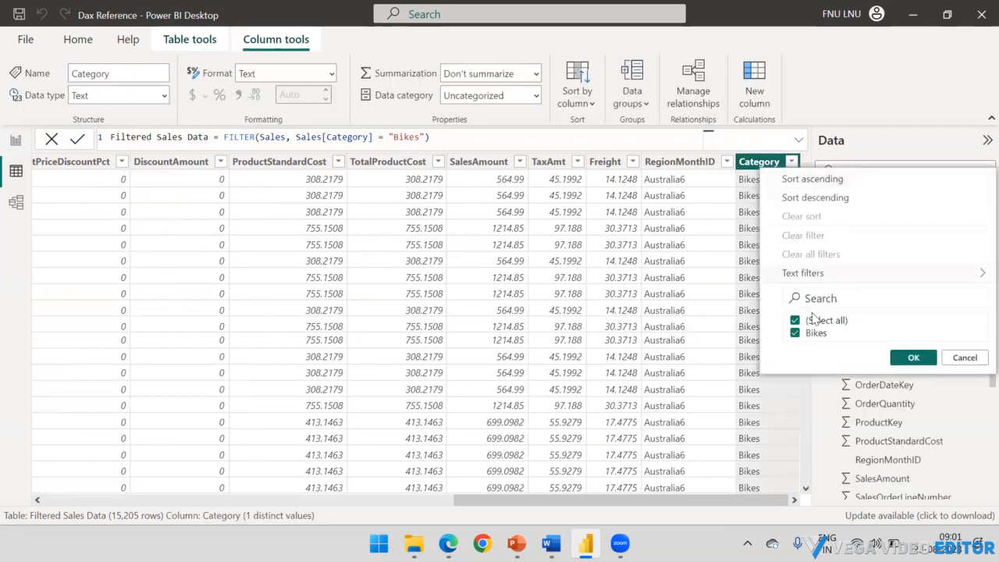
left_click(965, 359)
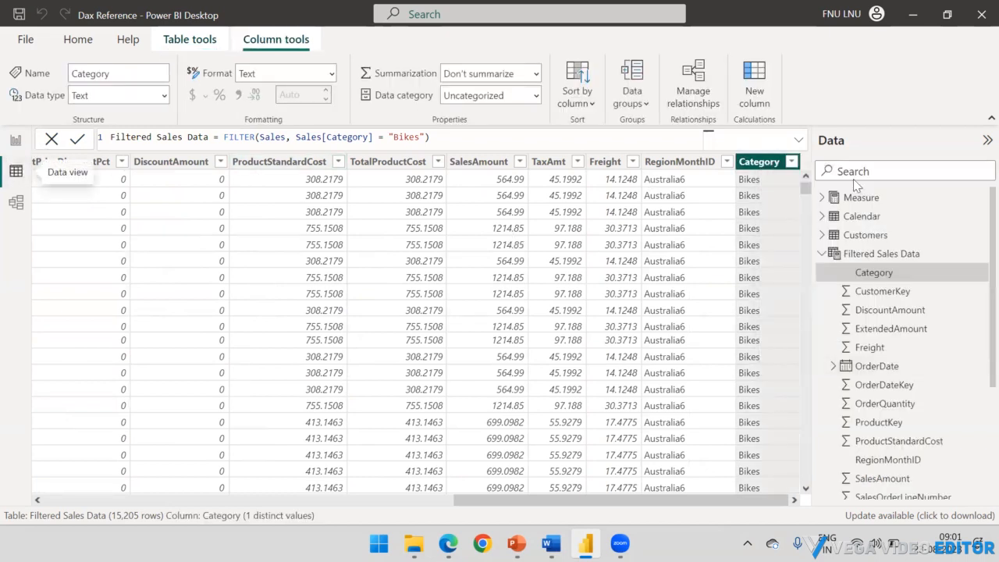
Step: Collapse the Filtered Sales Data field list and inspect the Sales table's Category filter values for comparison
left_click(822, 254)
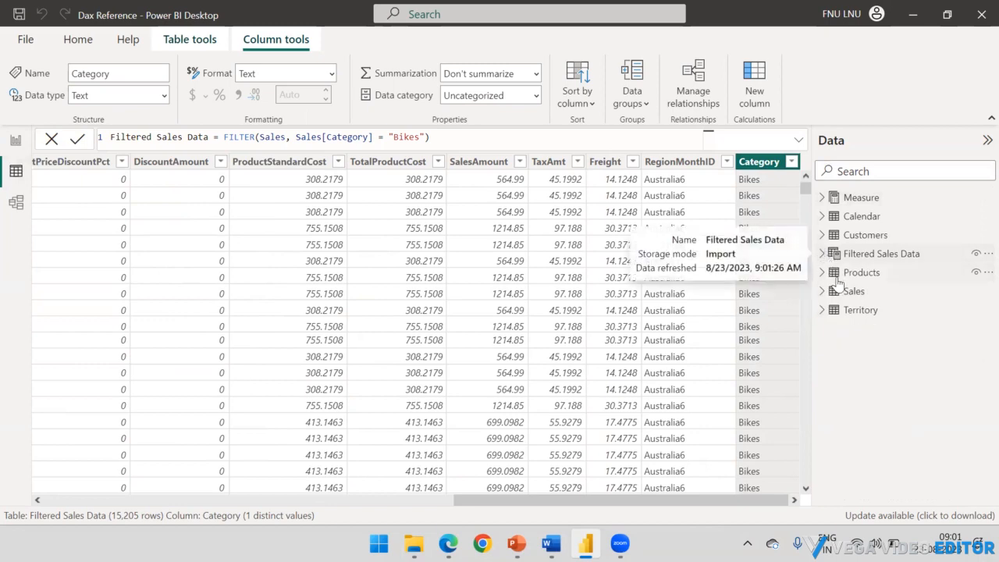
left_click(854, 291)
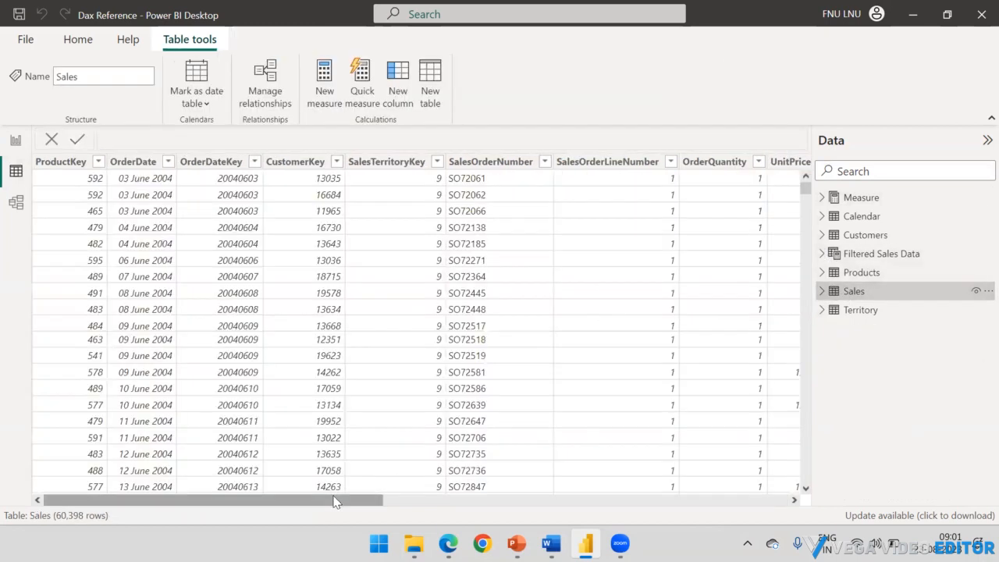
left_click(688, 501)
left_click(688, 501)
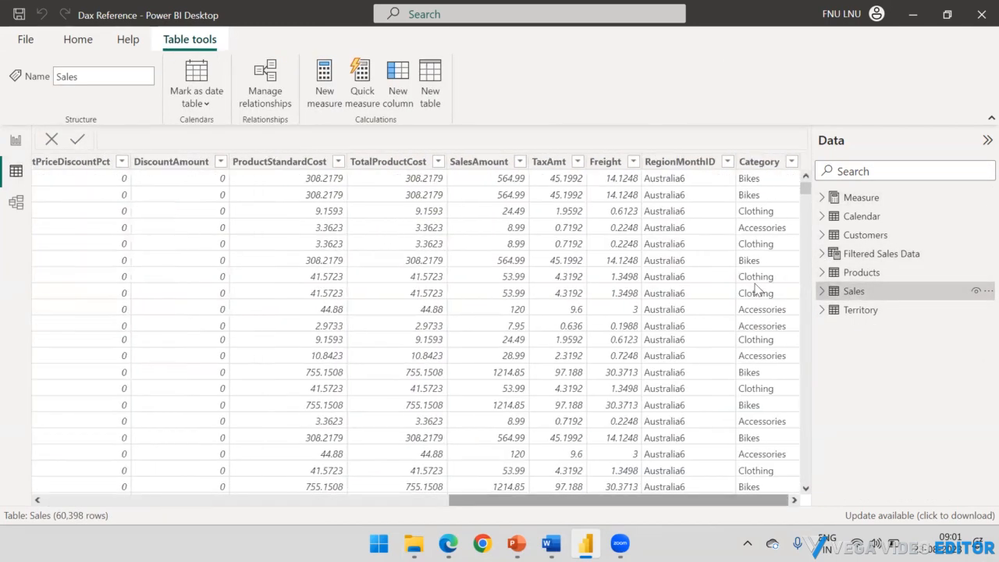
left_click(792, 163)
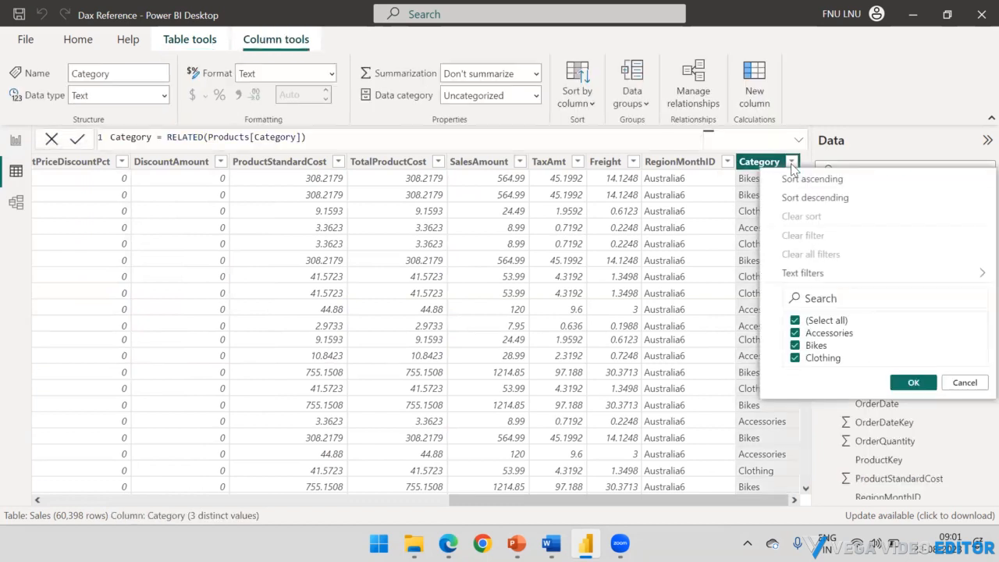
Step: Close the Category filter without applying it, view the report page briefly, and return to the Sales table data
left_click(965, 382)
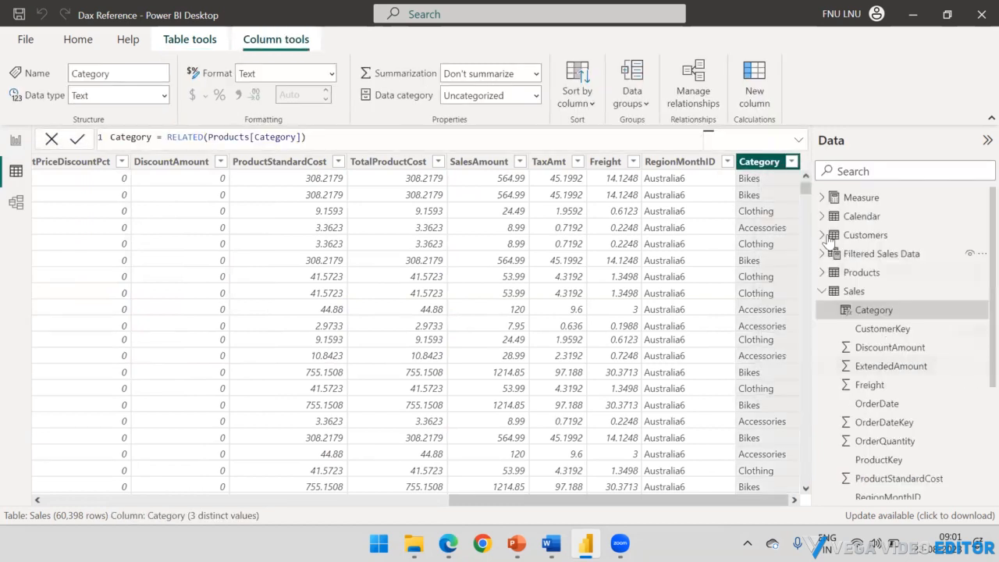
left_click(14, 151)
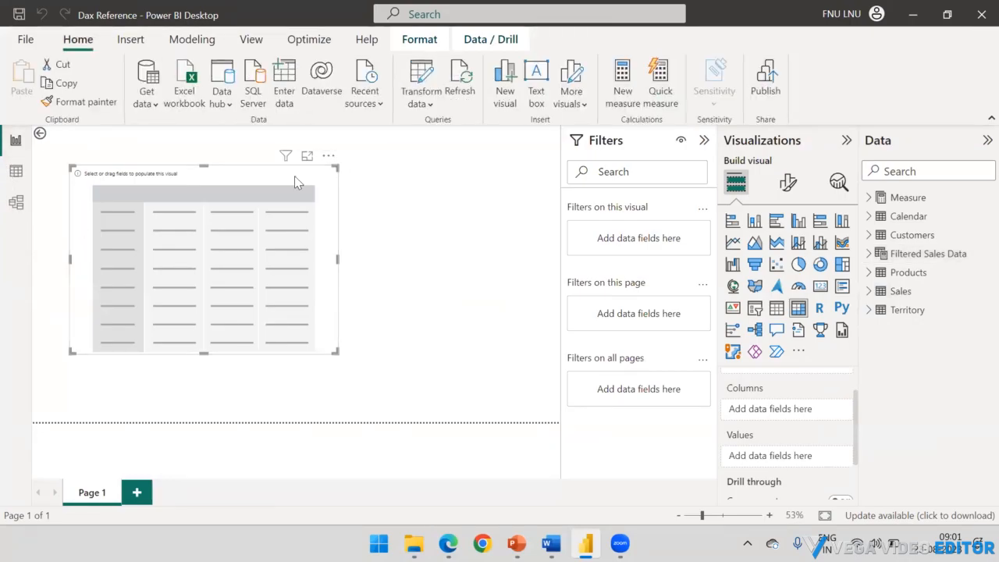
left_click(16, 172)
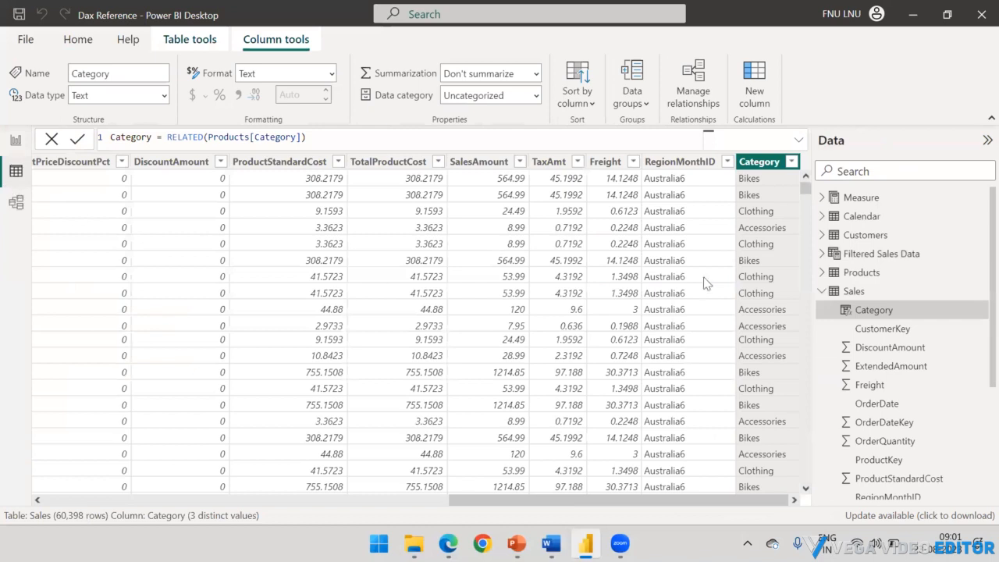
Step: Collapse the Sales table's field list and switch to the Dax Presentation in PowerPoint
left_click(822, 291)
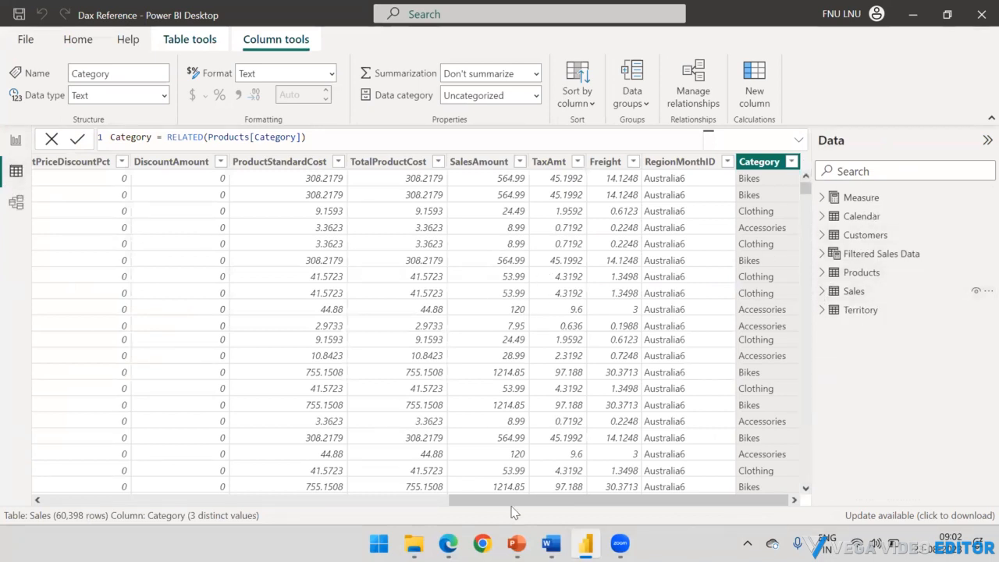
mouse_move(516, 540)
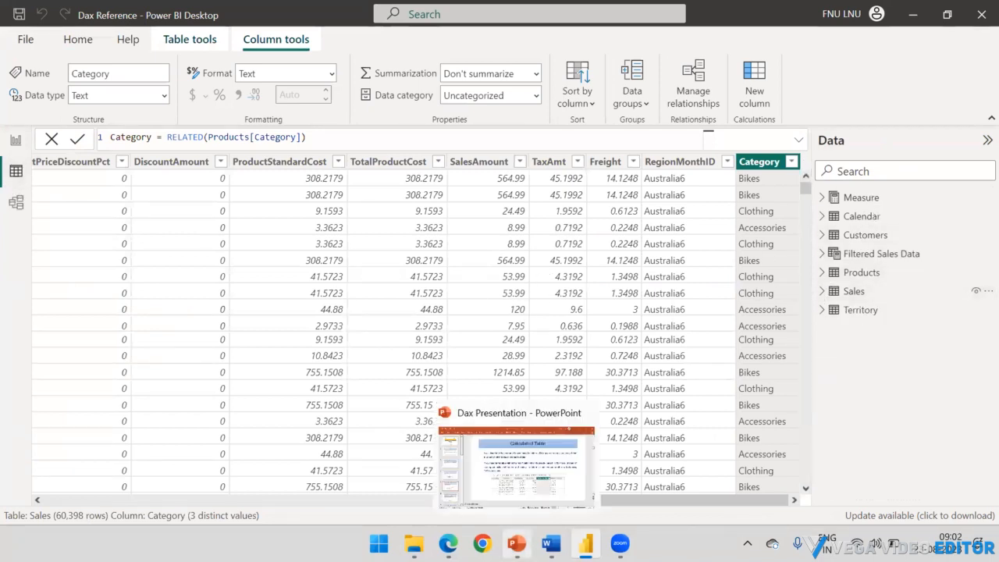
left_click(515, 497)
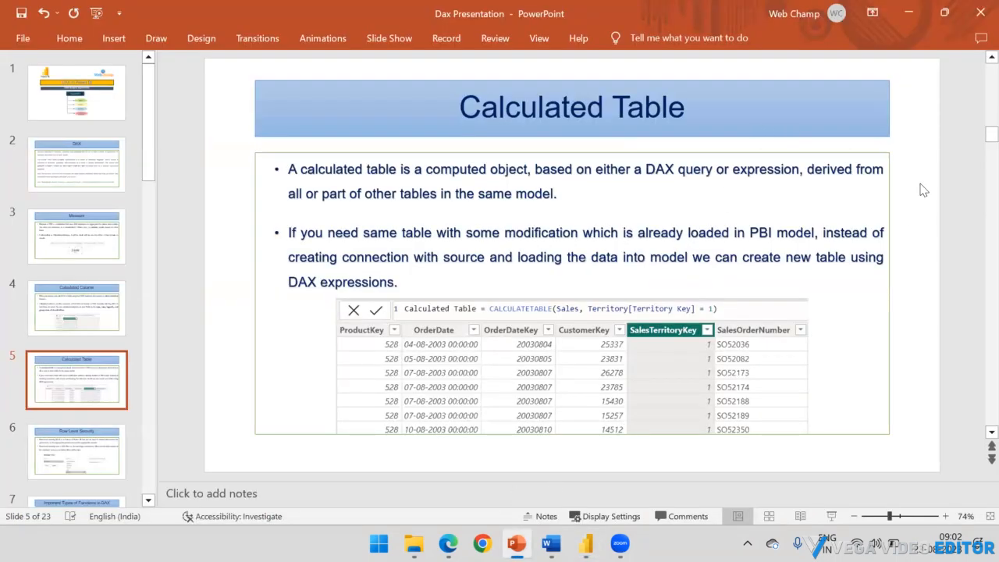
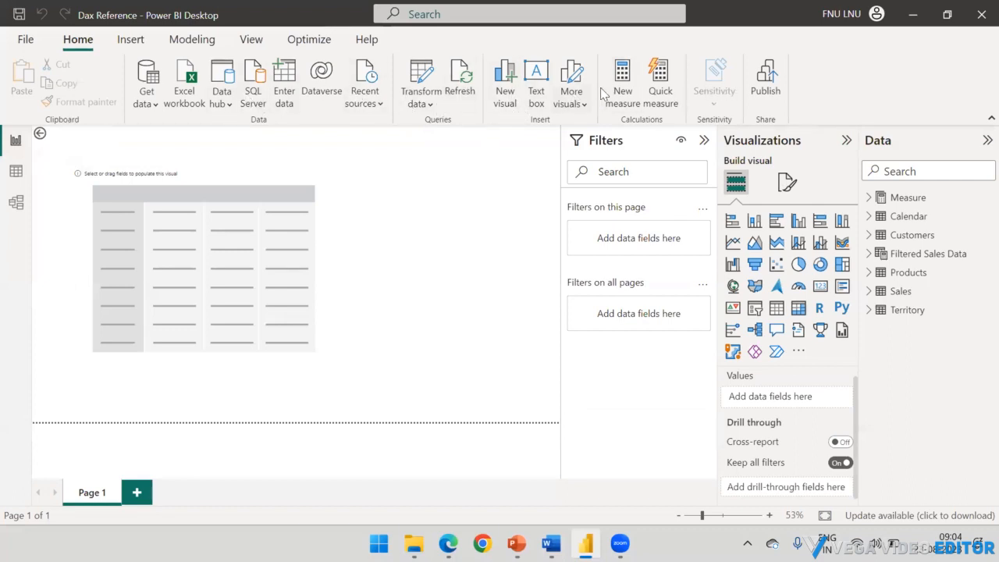
Step: Open role management from the model view and create a security role named US
left_click(17, 204)
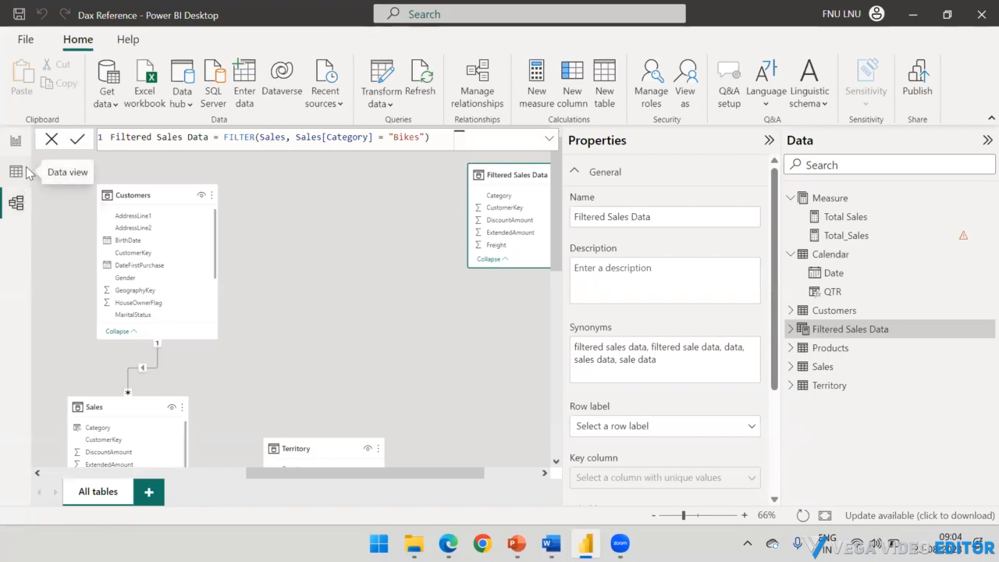
left_click(17, 172)
left_click(16, 204)
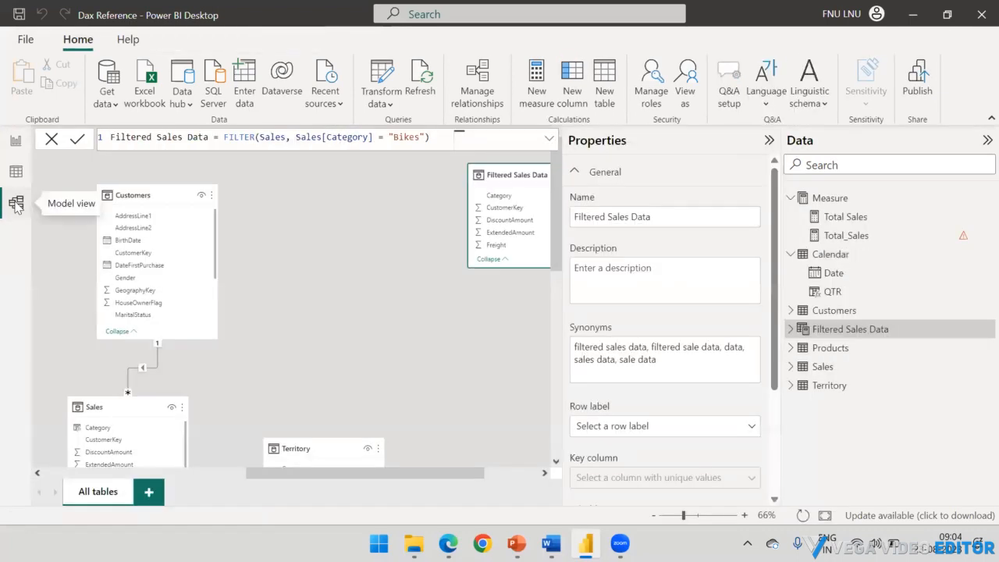
left_click(15, 172)
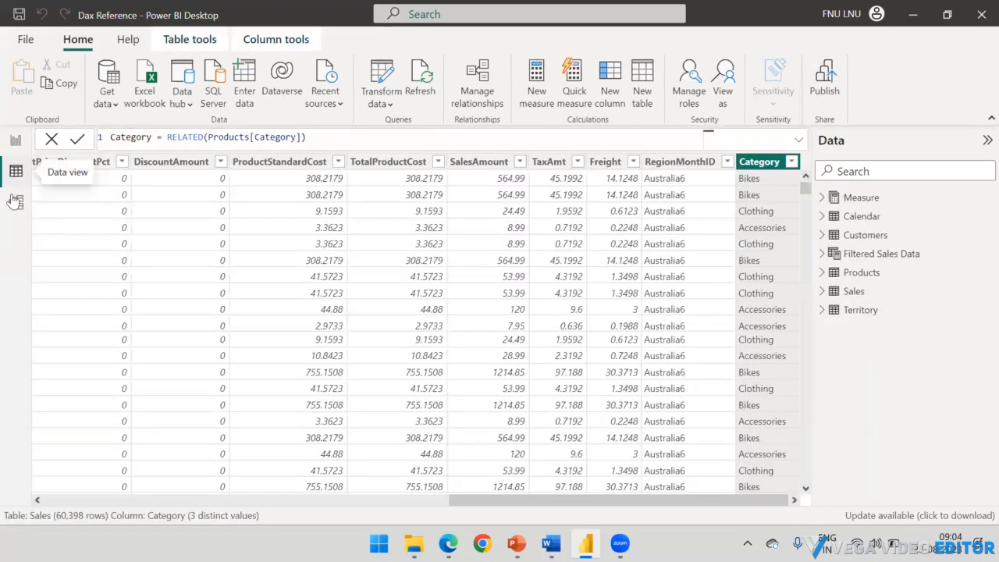
left_click(12, 200)
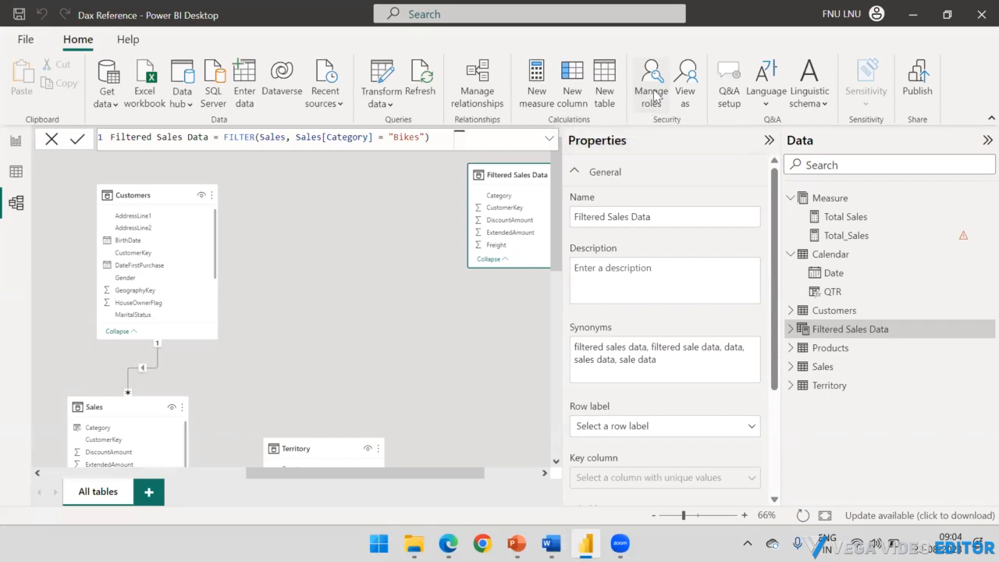
left_click(648, 94)
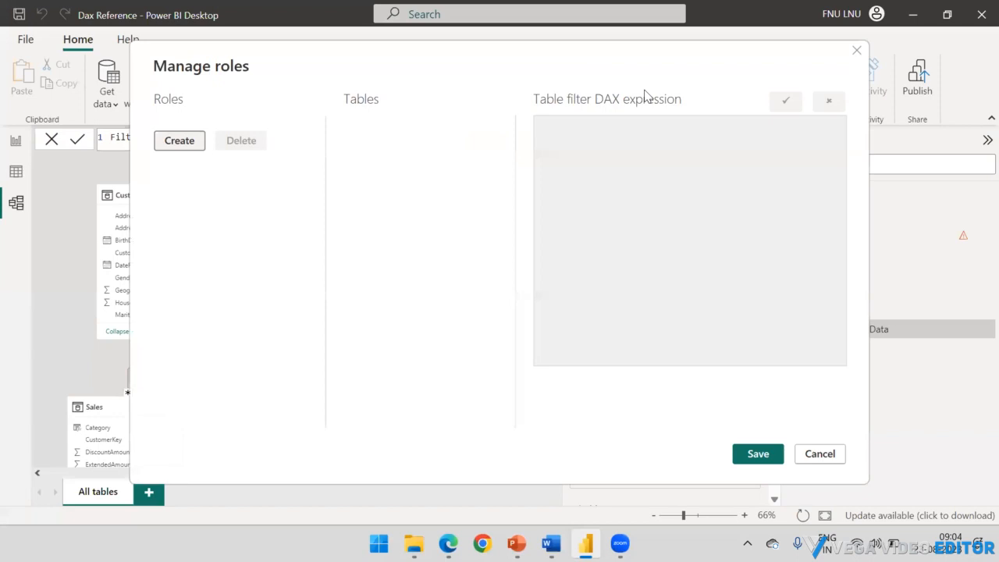
left_click(196, 144)
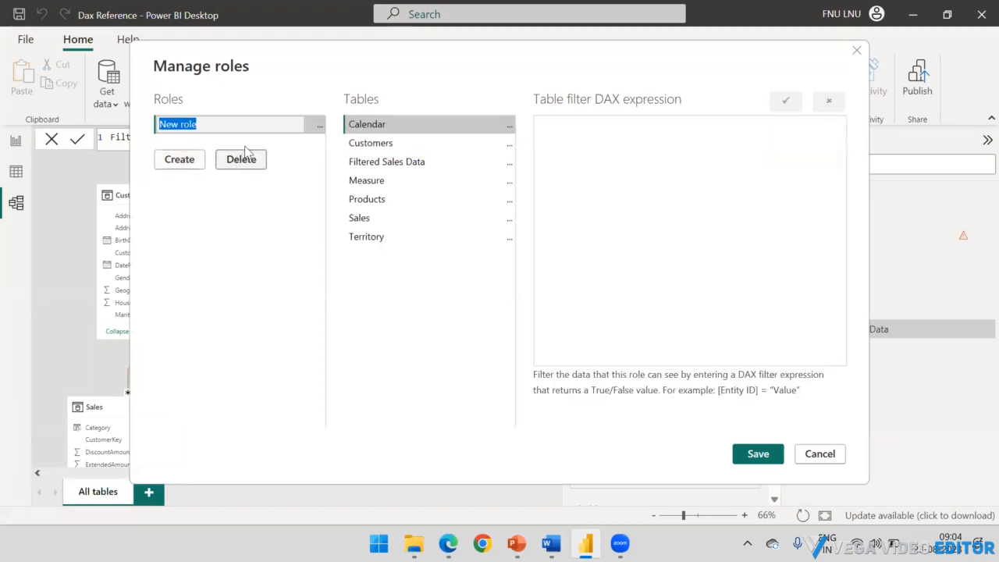
type("US")
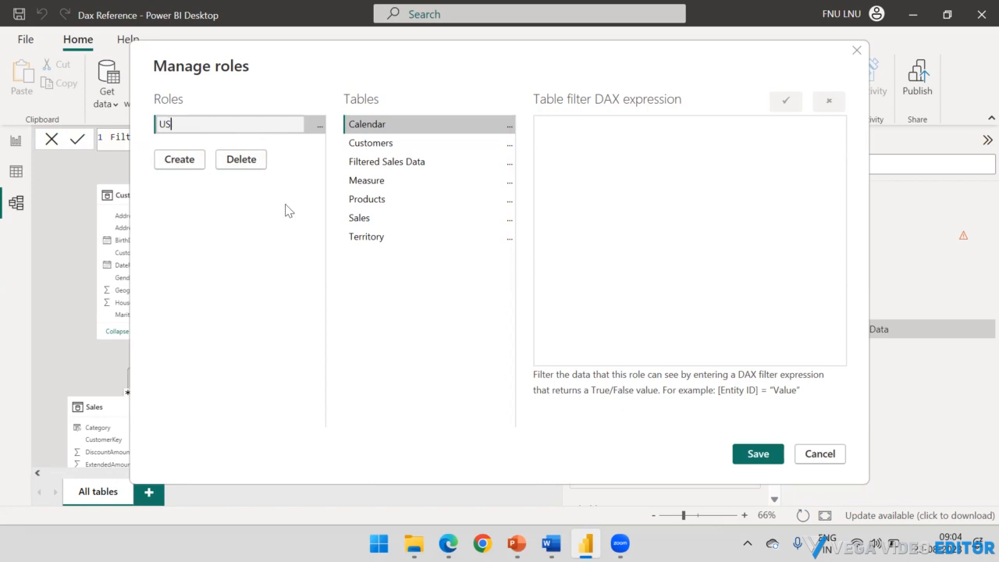
Step: Filter the Territory table for the US role with [Country] = "United States" and save the roles
left_click(371, 238)
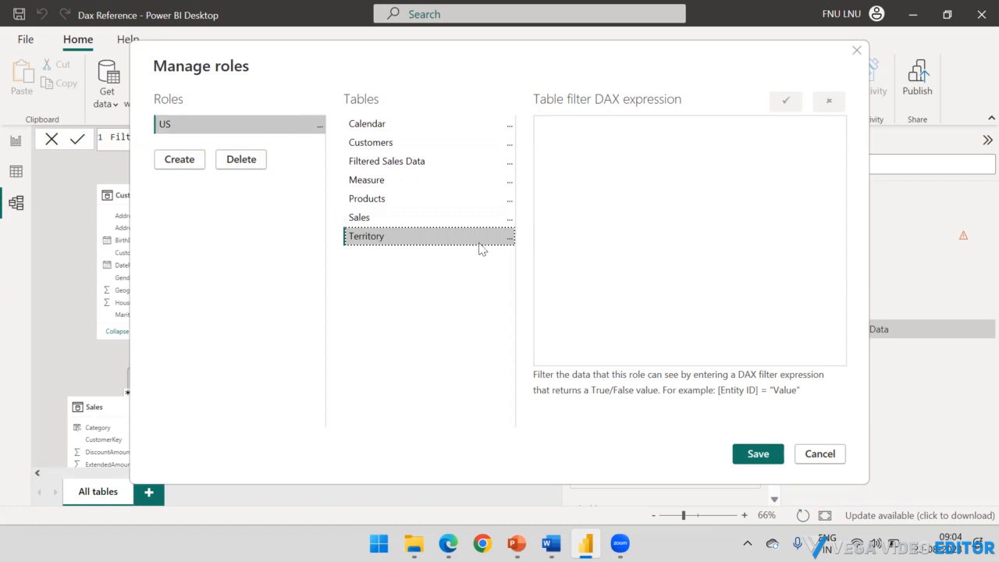
left_click(509, 239)
mouse_move(541, 248)
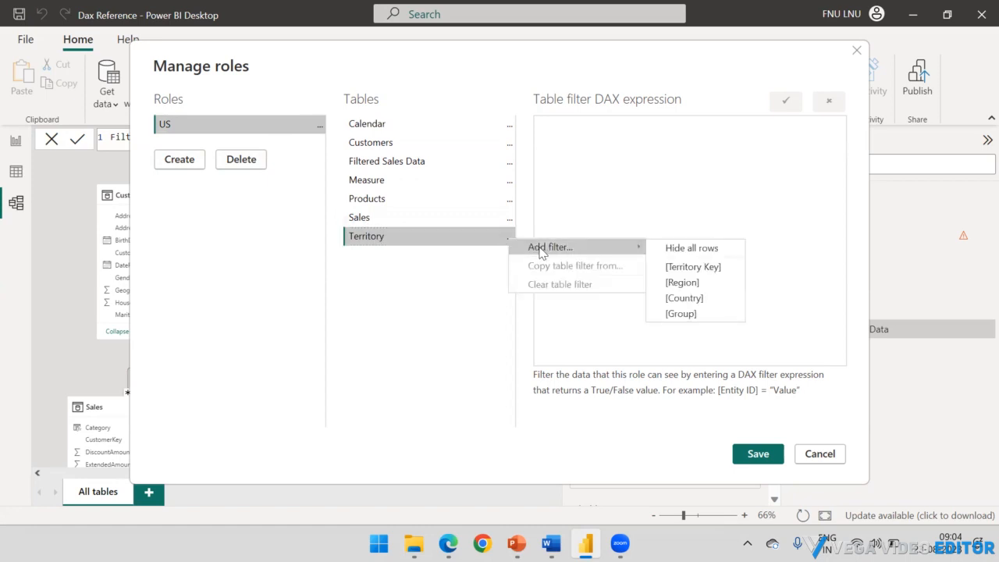
left_click(686, 297)
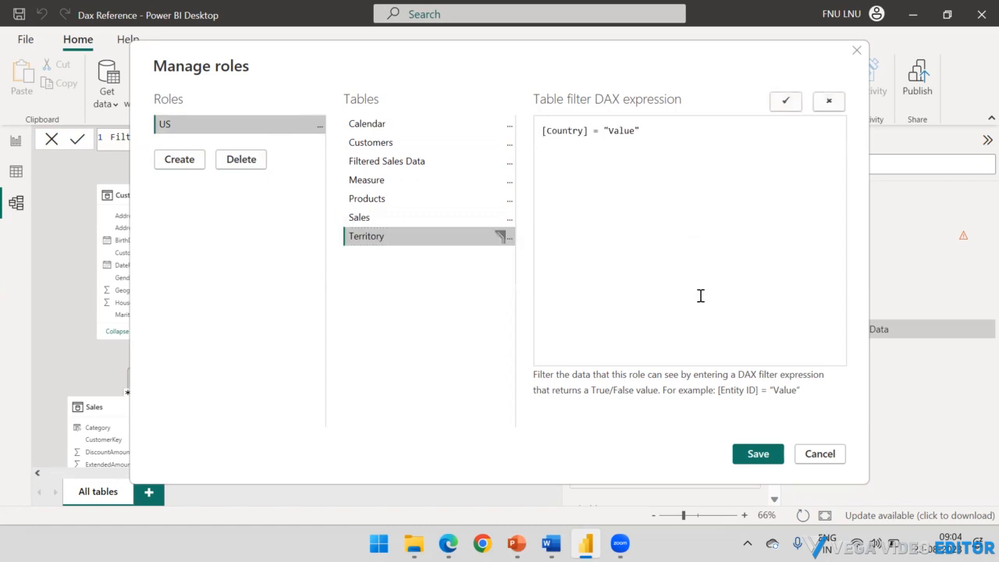
double_click(623, 132)
type("I")
key("BackSpace")
type("United States")
left_click_drag(681, 131, 610, 128)
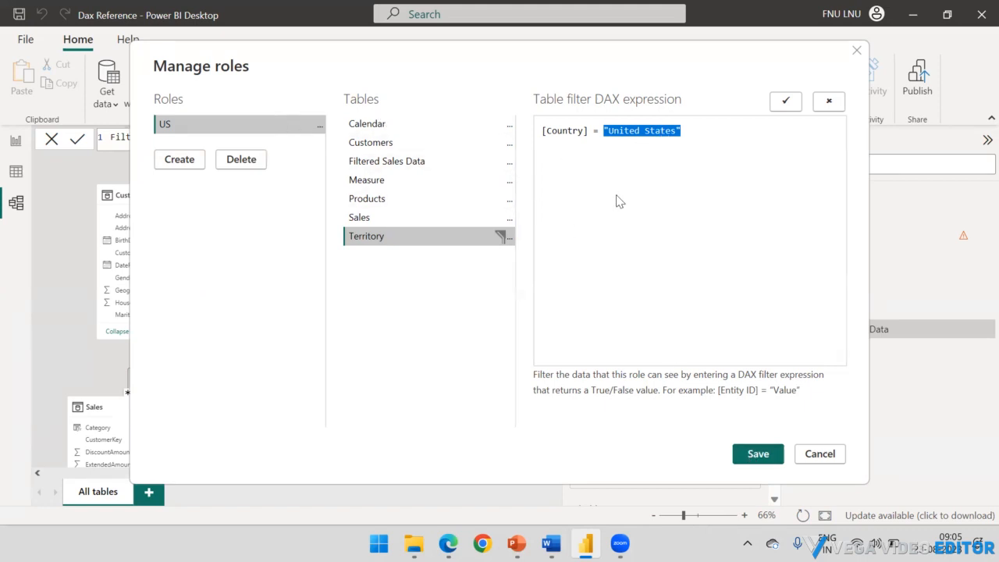
left_click(758, 454)
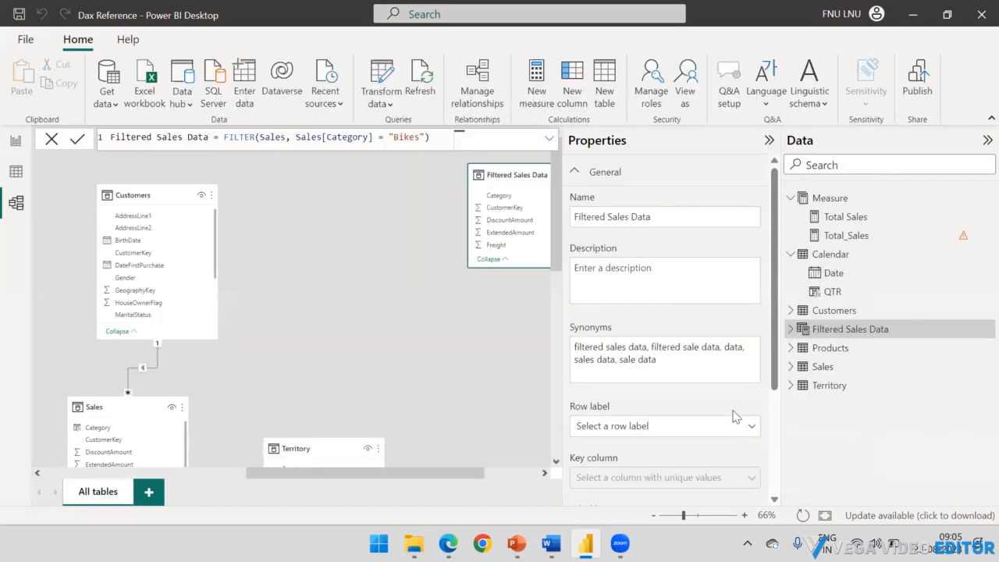
Step: Return to the report page and change the empty matrix visual into a clustered column chart
left_click(13, 143)
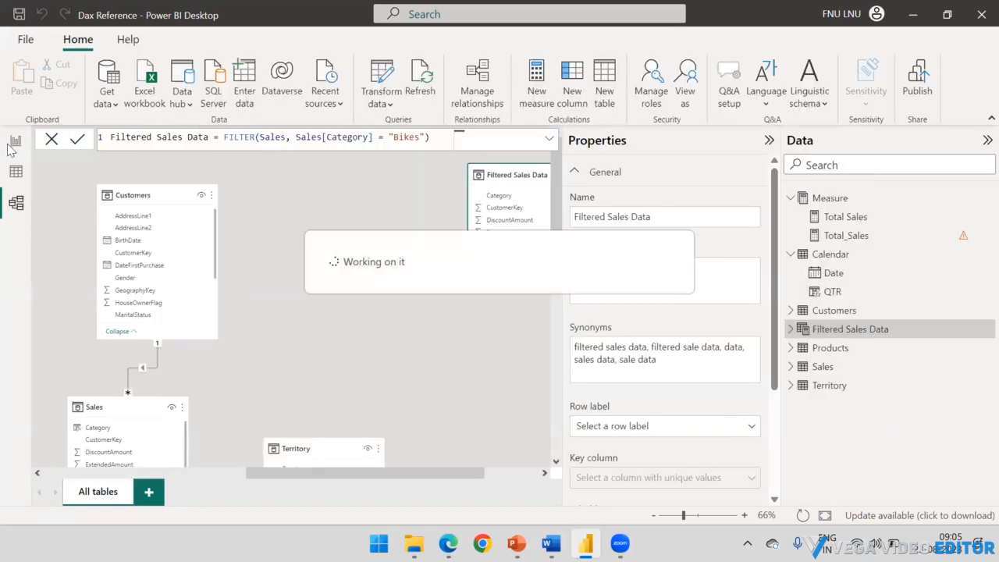
left_click(12, 148)
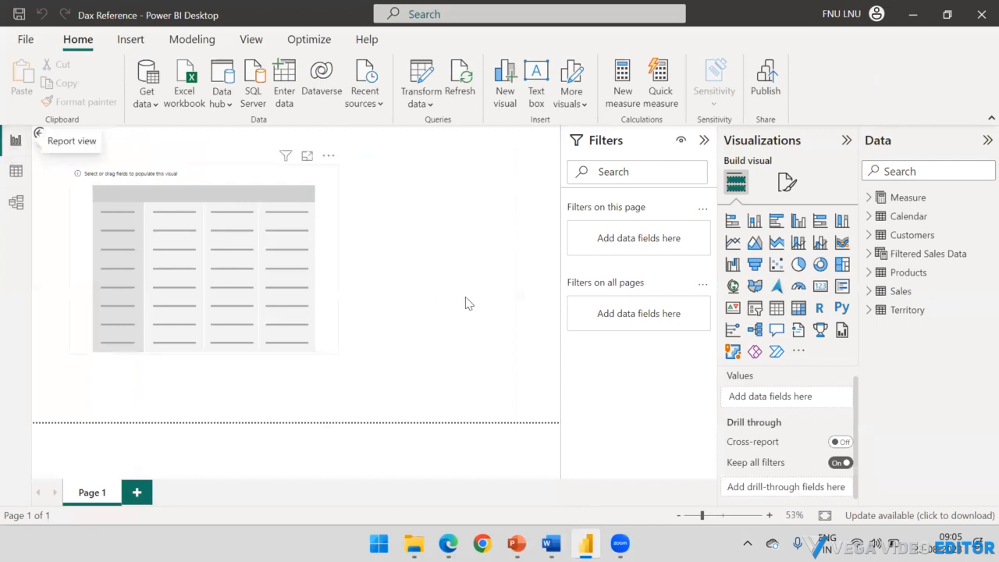
left_click(289, 181)
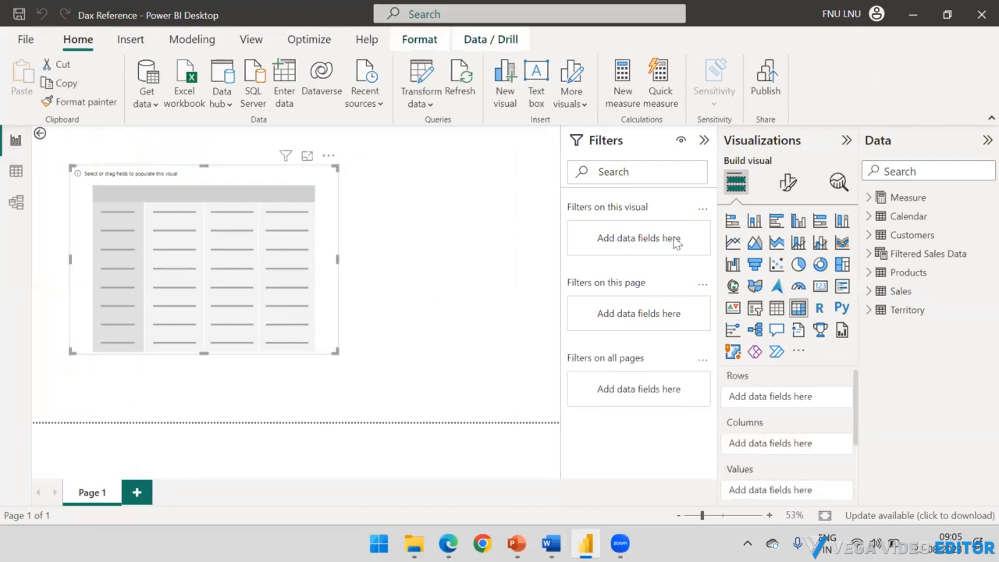
left_click(754, 221)
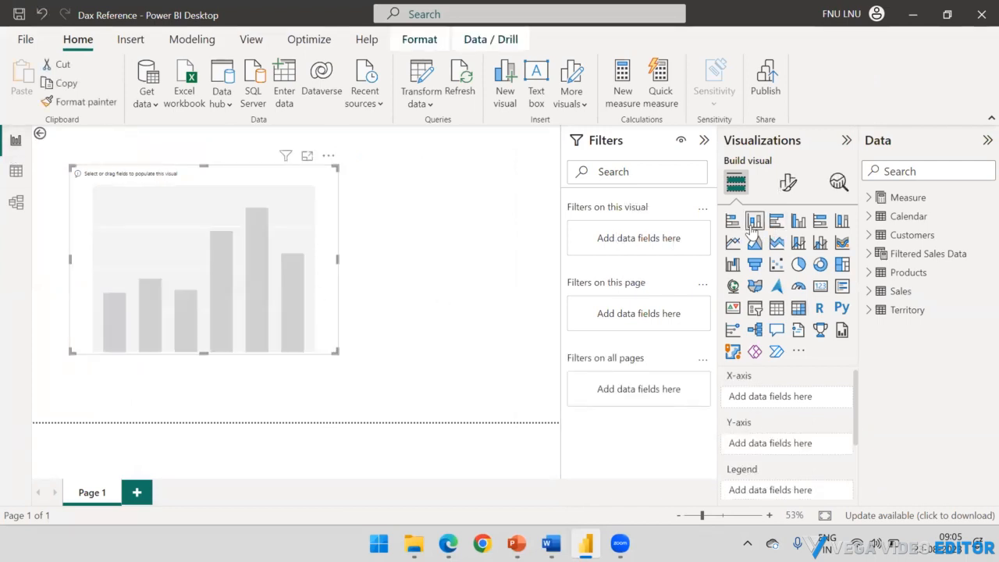
left_click(797, 221)
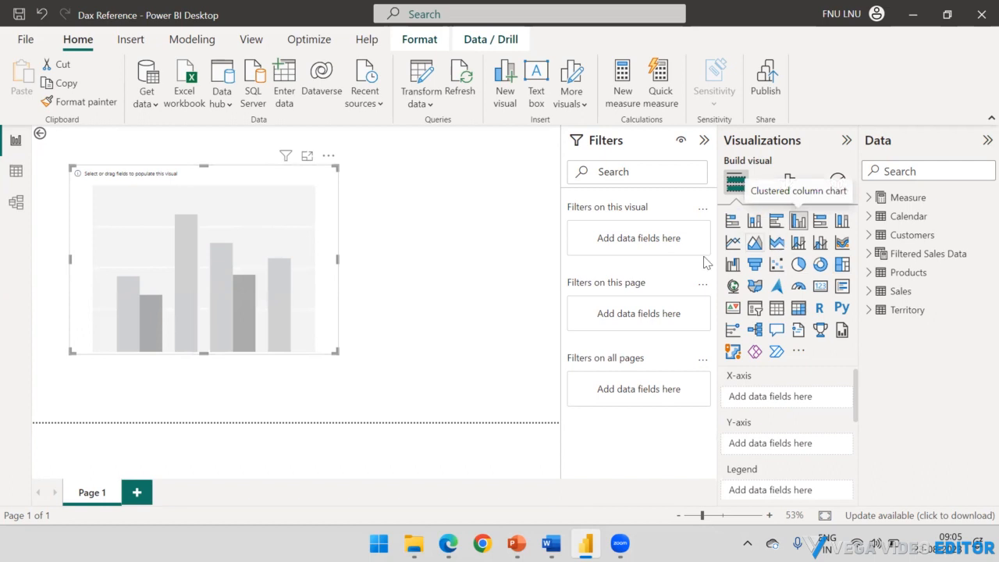
Step: Plot the Total Sales measure by Country from the Territory table in the column chart
left_click(868, 310)
left_click_drag(911, 334, 178, 305)
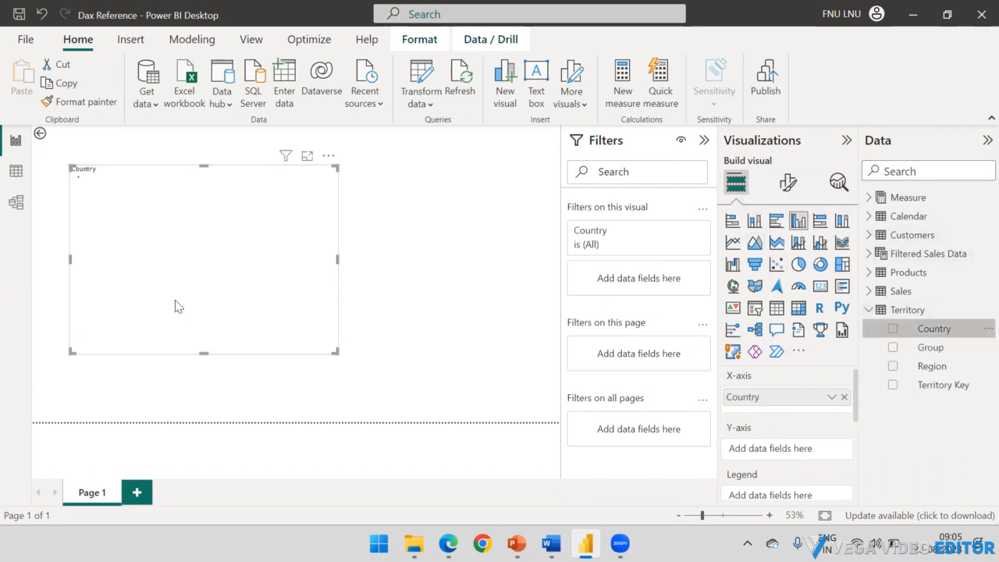
left_click(869, 310)
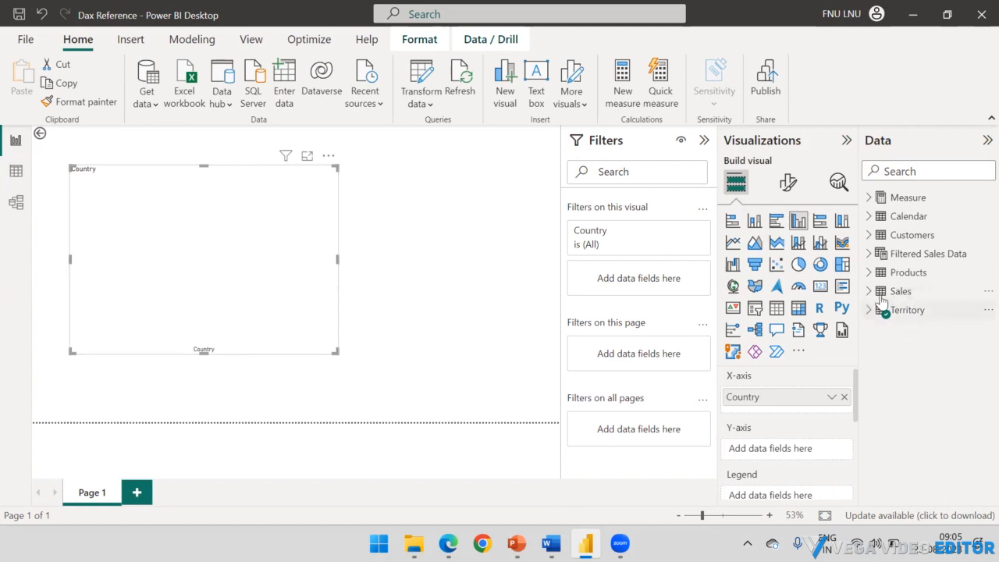
left_click(869, 198)
left_click_drag(933, 216, 230, 213)
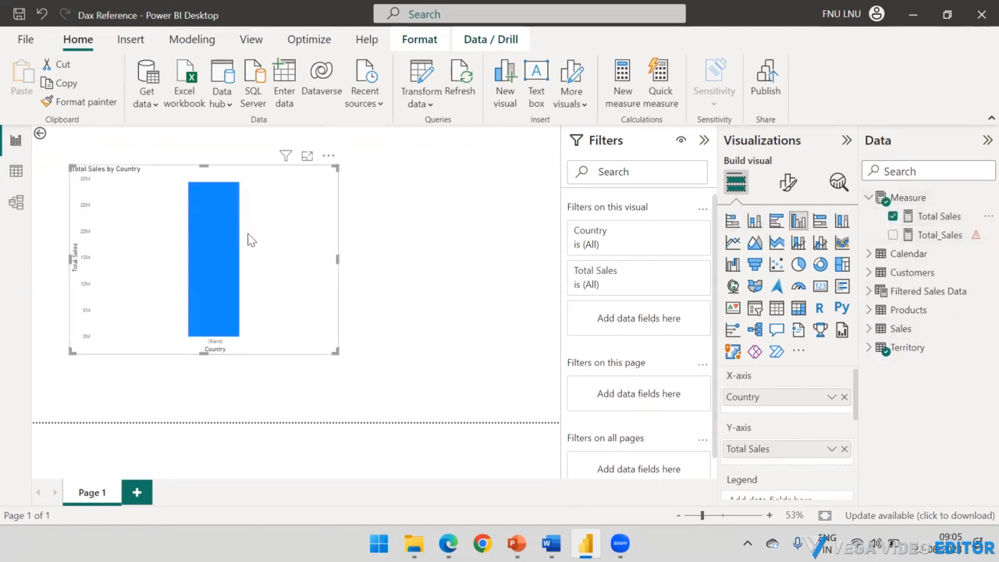
left_click(869, 198)
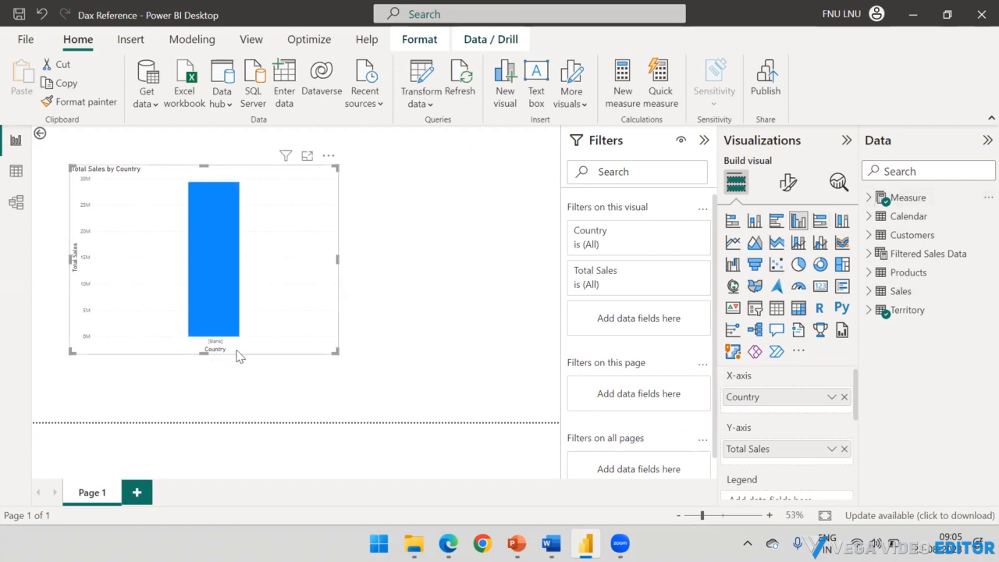
Step: Examine the Country column in the Territory table's data, then return to the report page
left_click(869, 311)
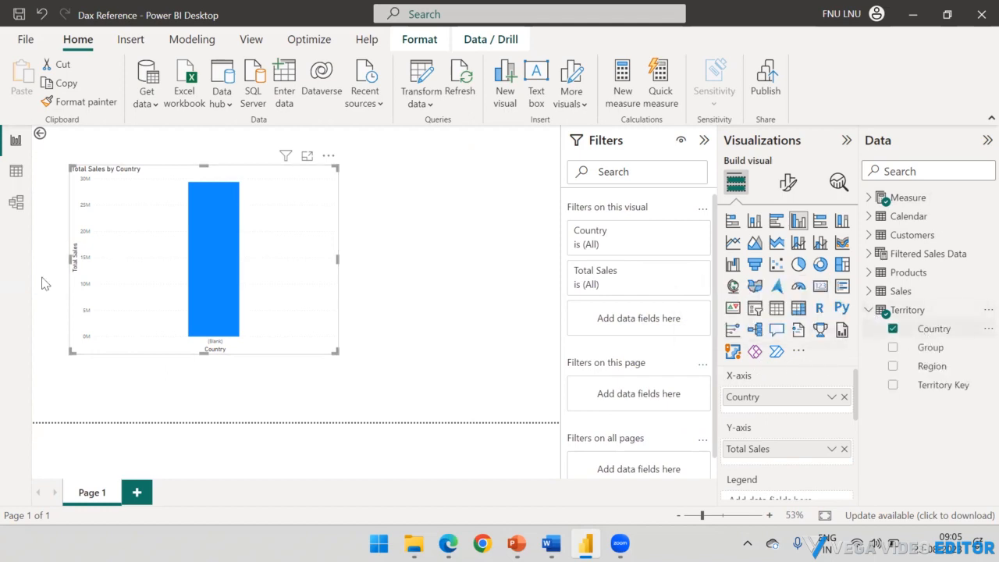
left_click(13, 174)
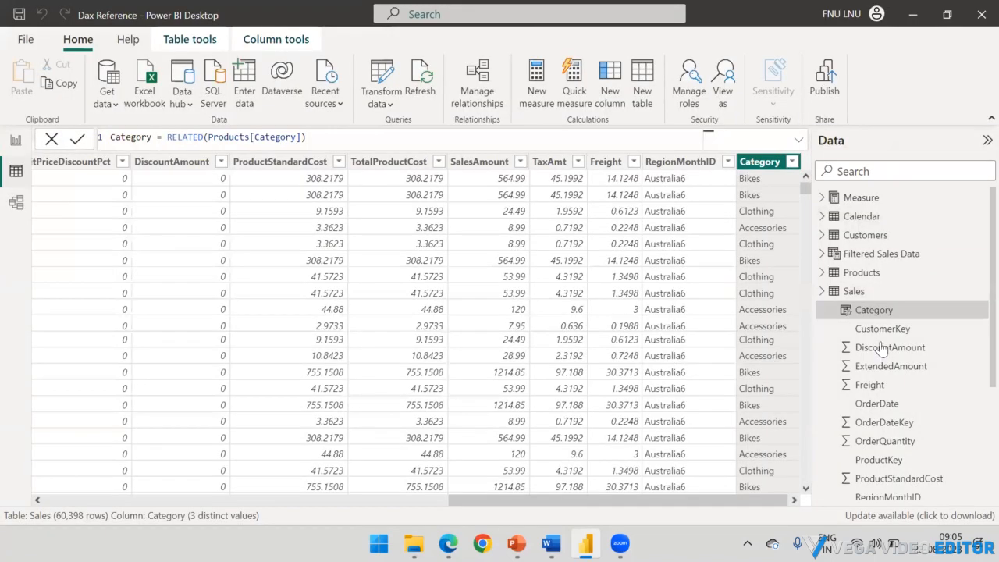
left_click(822, 291)
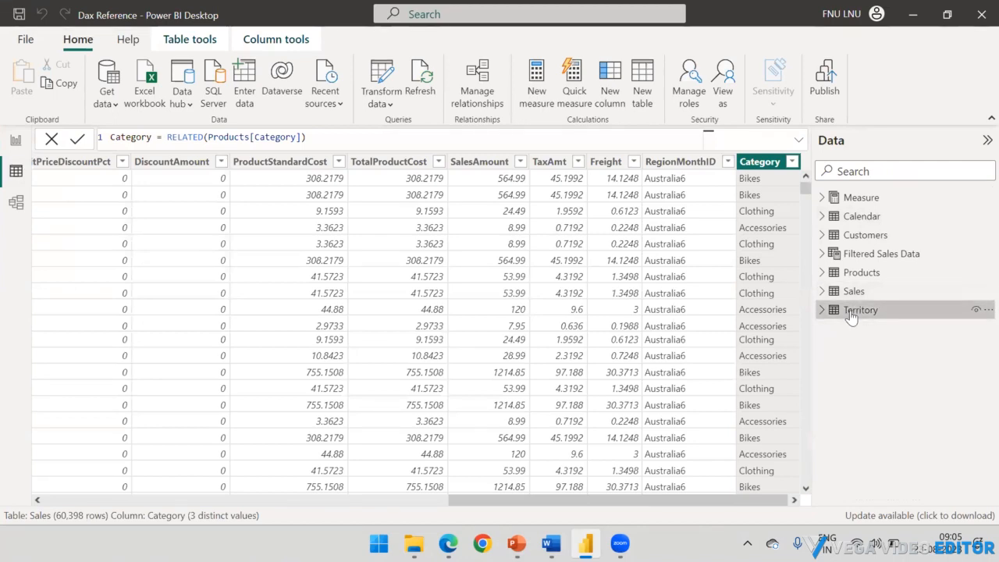
left_click(851, 312)
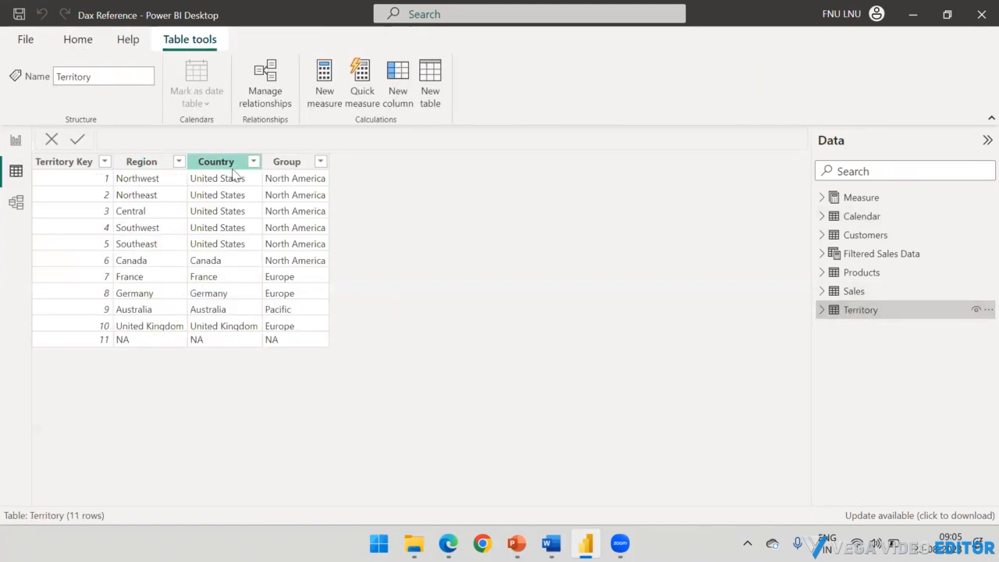
left_click(16, 144)
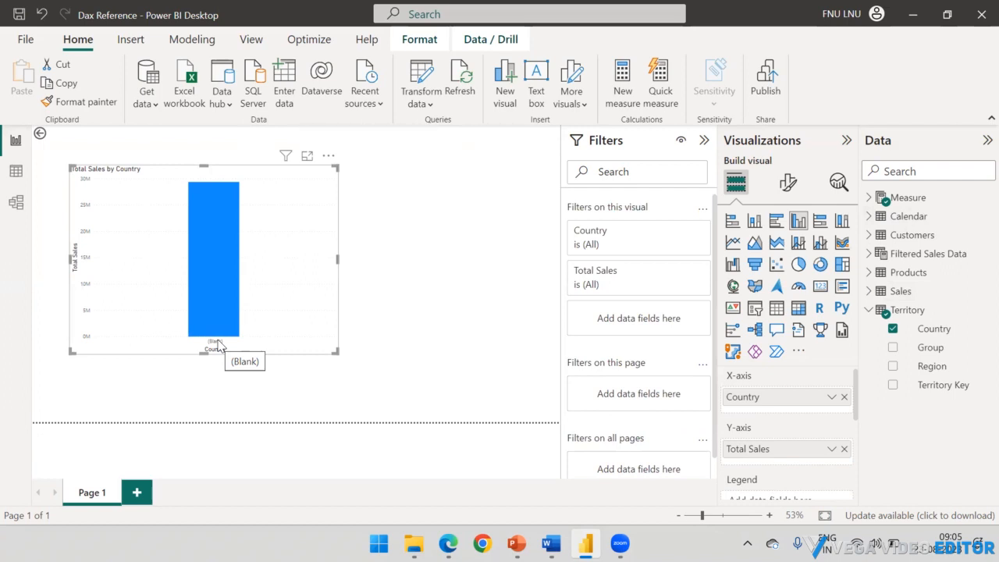
Step: Inspect the values in the chart's Country filter without selecting any, and deselect the chart
left_click(679, 234)
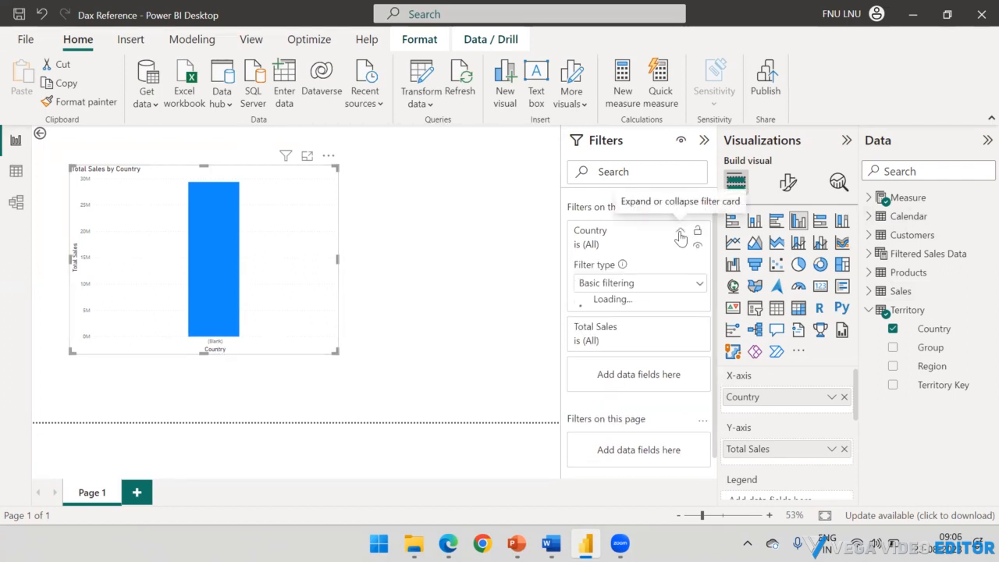
scroll(630, 383, "down", 2)
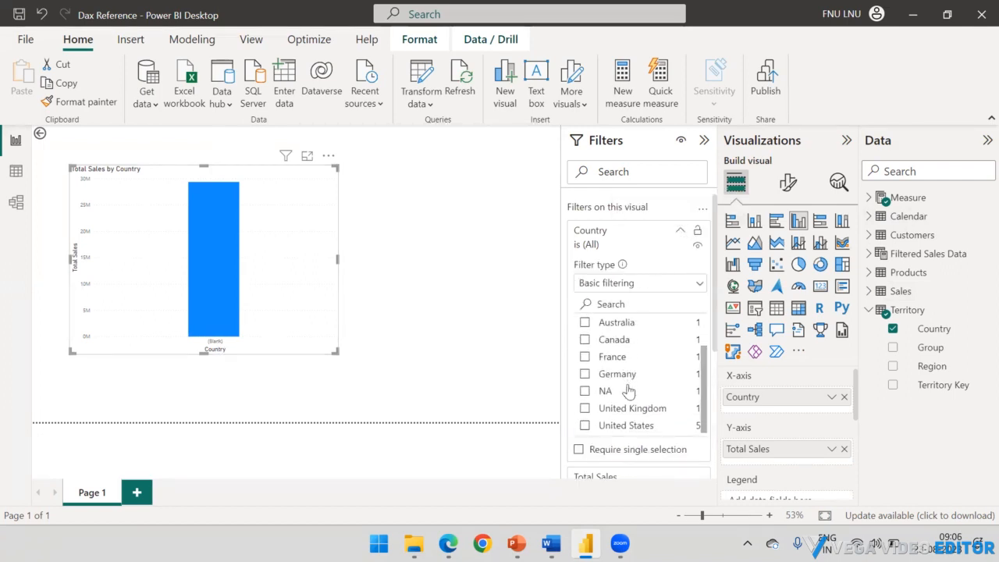
scroll(629, 390, "up", 2)
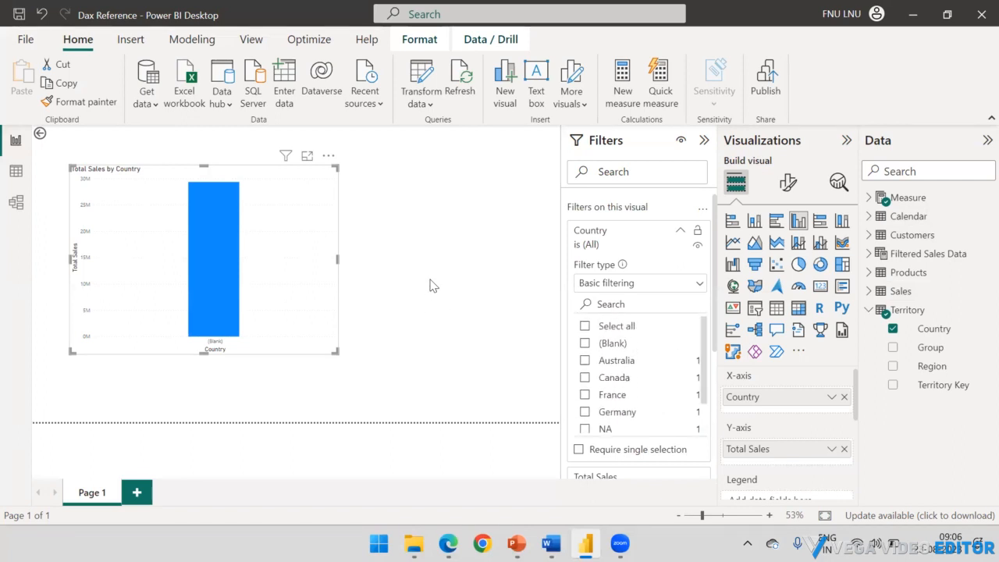
left_click(441, 247)
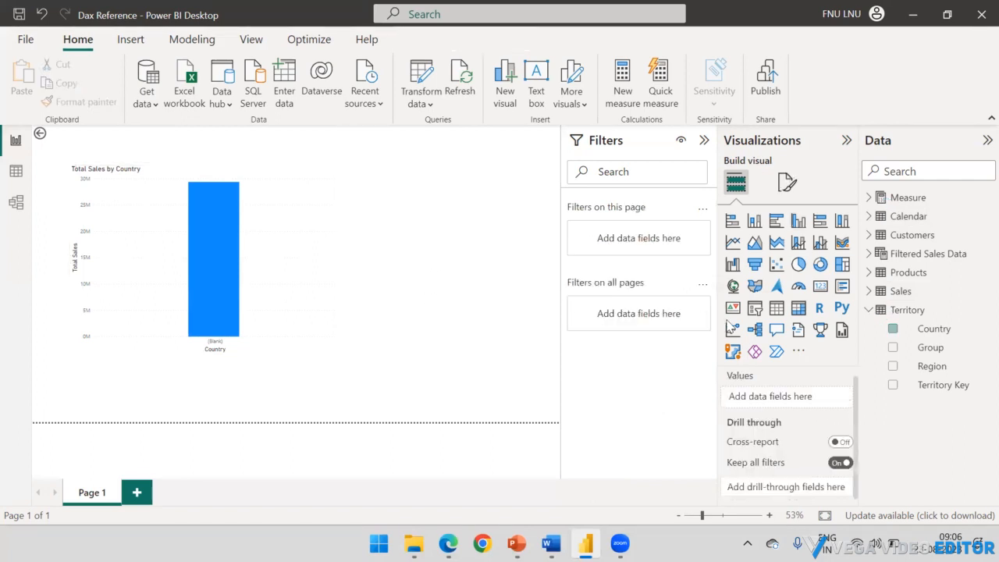
Step: Add Category from the Products table as the chart's legend and widen the chart
left_click(869, 309)
left_click(870, 293)
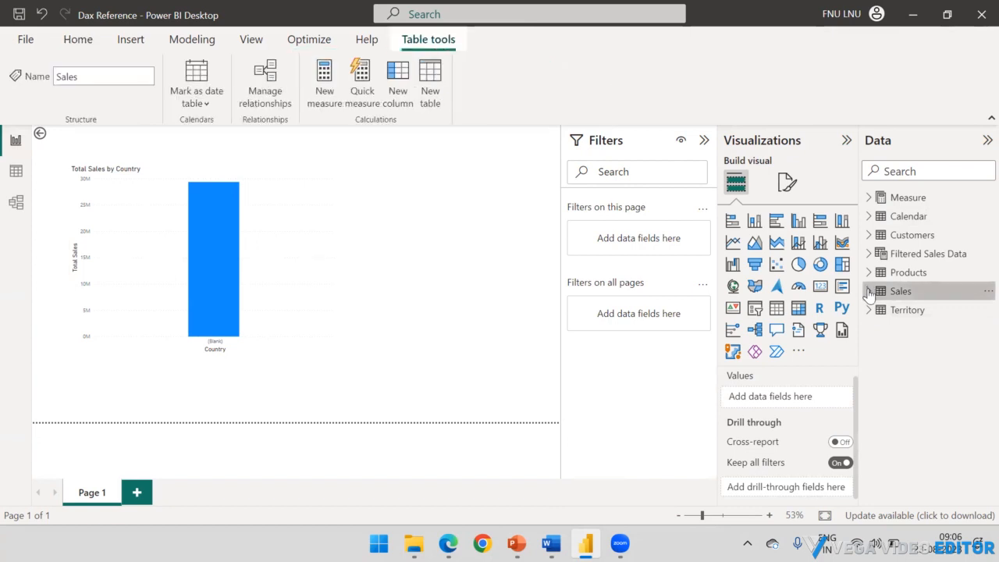
left_click(869, 272)
left_click_drag(914, 295, 761, 401)
scroll(747, 387, "up", 1)
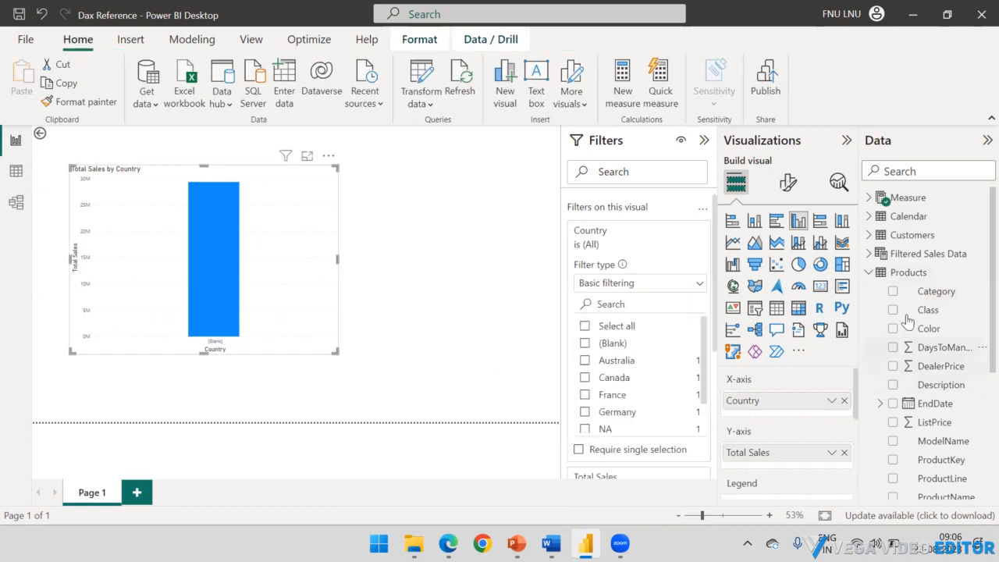
scroll(756, 417, "down", 1)
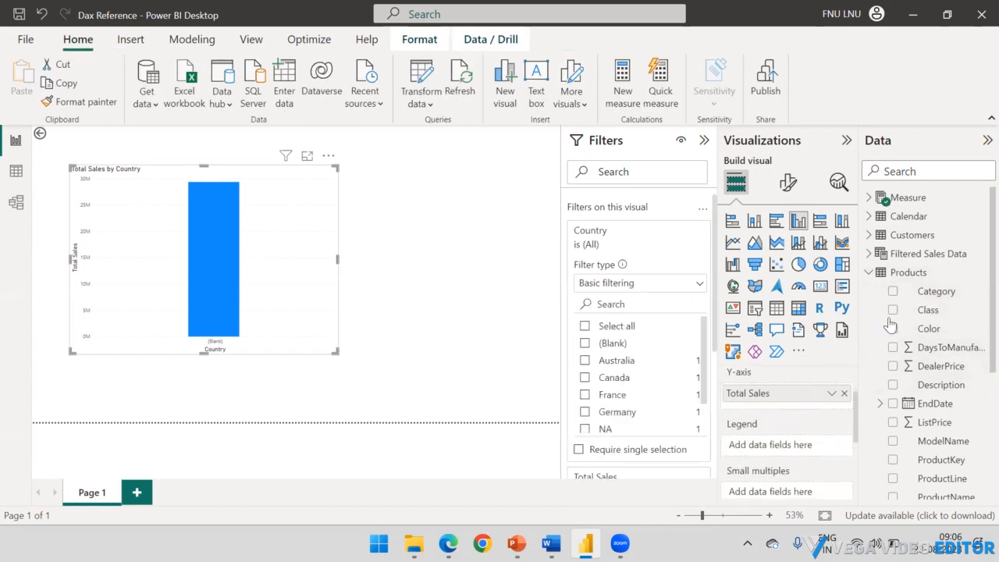
left_click_drag(921, 297, 765, 445)
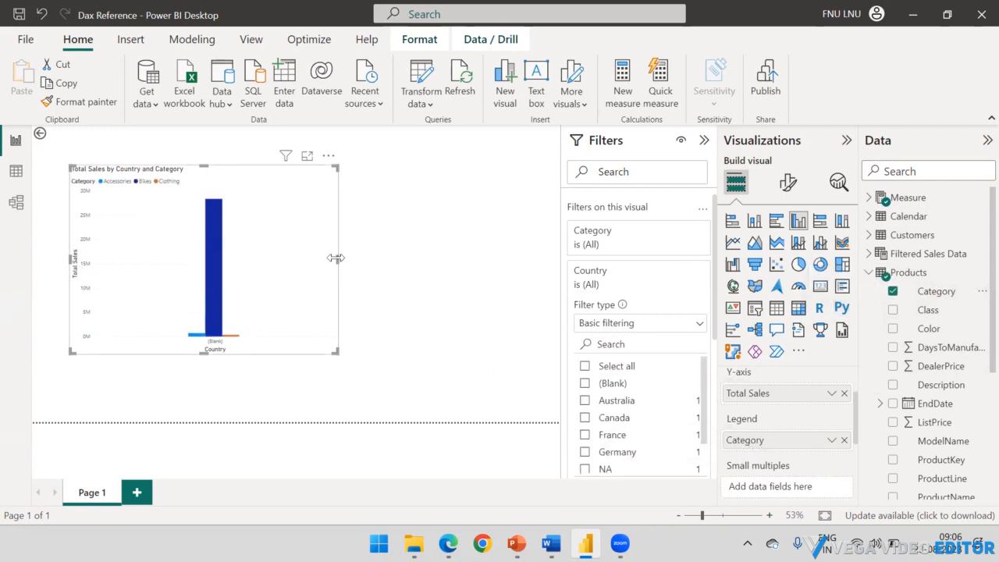
left_click_drag(390, 264, 446, 263)
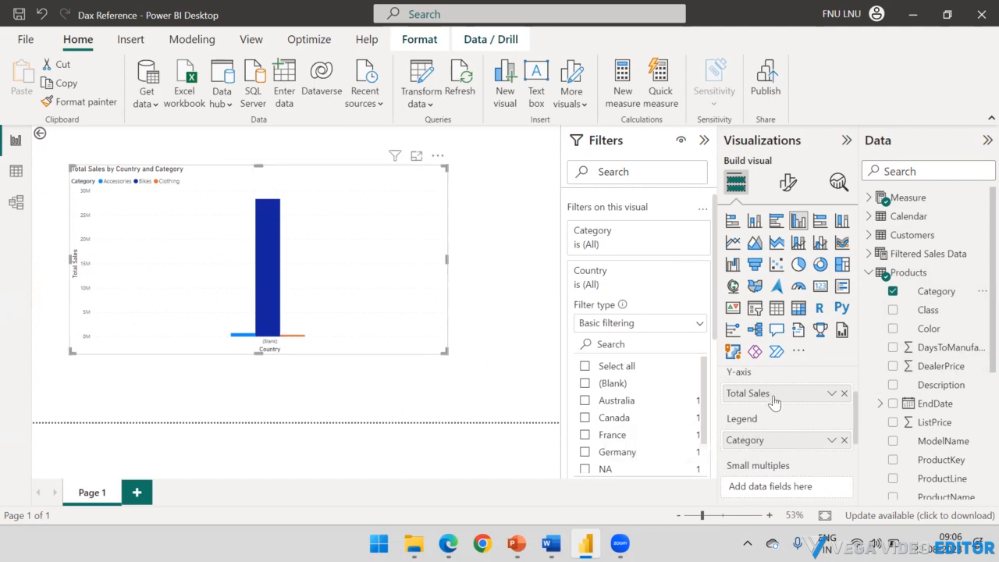
Step: Make Category the column chart's X-axis in place of Country, and remove Country from the chart entirely
scroll(775, 400, "up", 2)
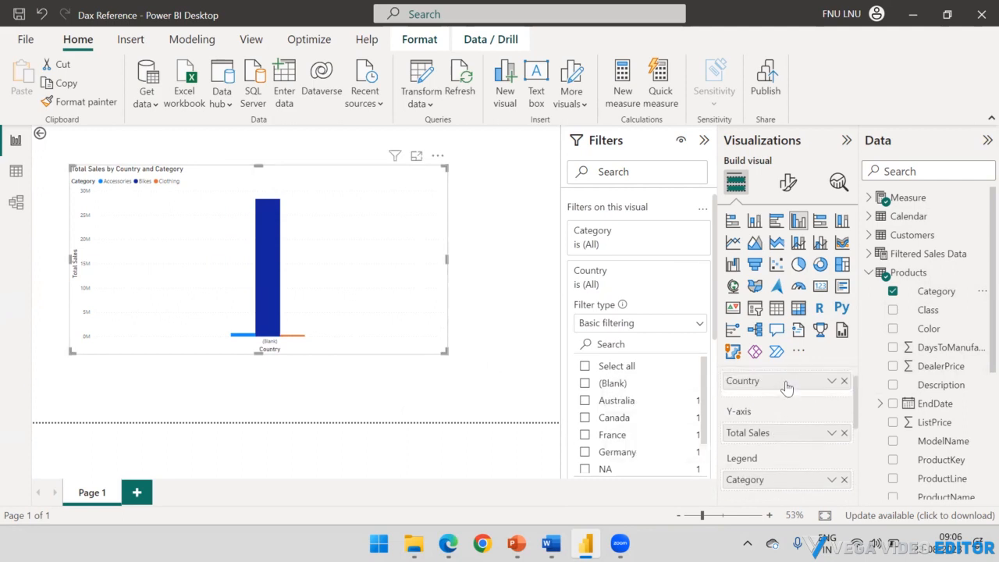
left_click_drag(784, 384, 771, 496)
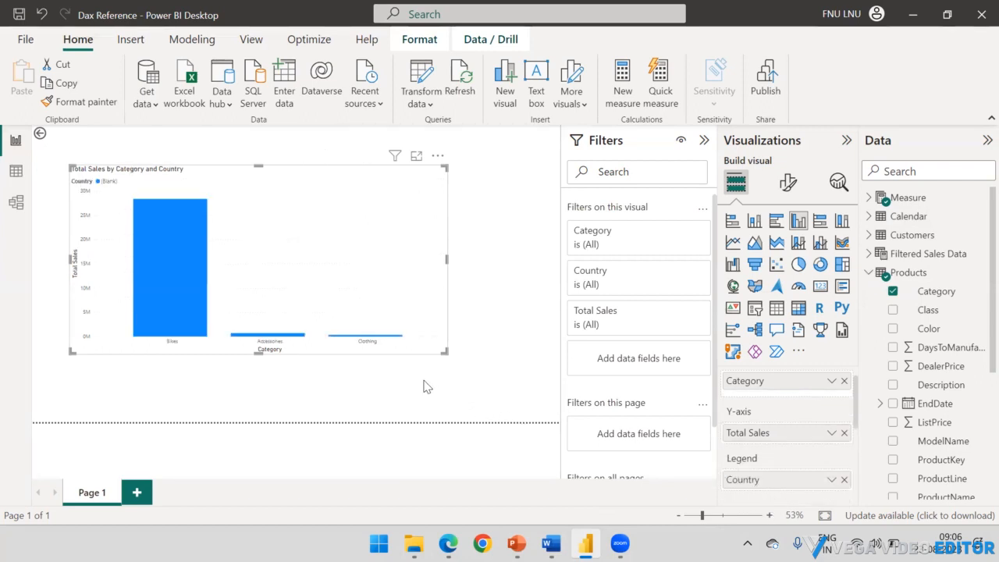
left_click(844, 479)
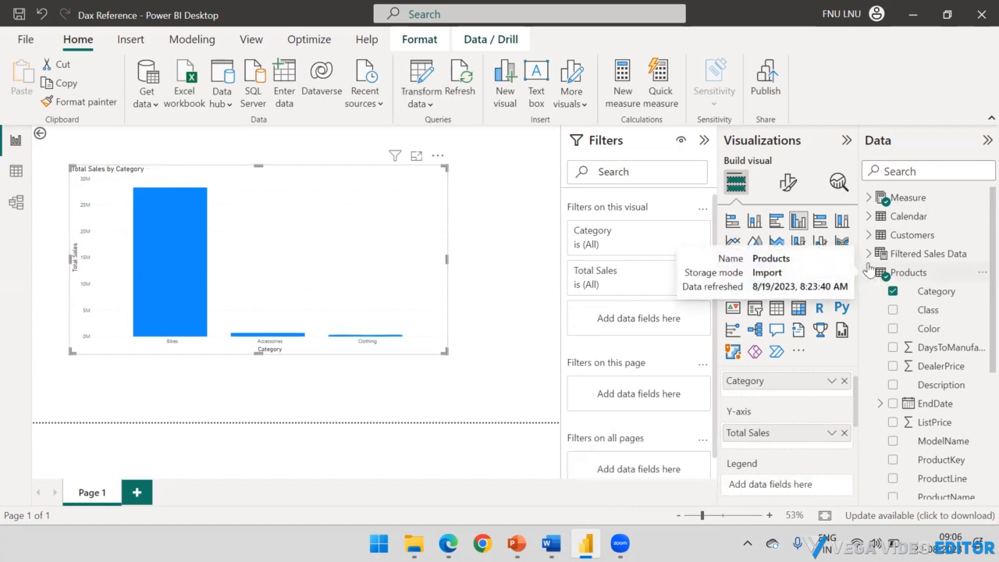
Step: Add Occupation from the Customers table as the chart's legend, and collapse the table's field list
left_click(868, 273)
left_click(869, 235)
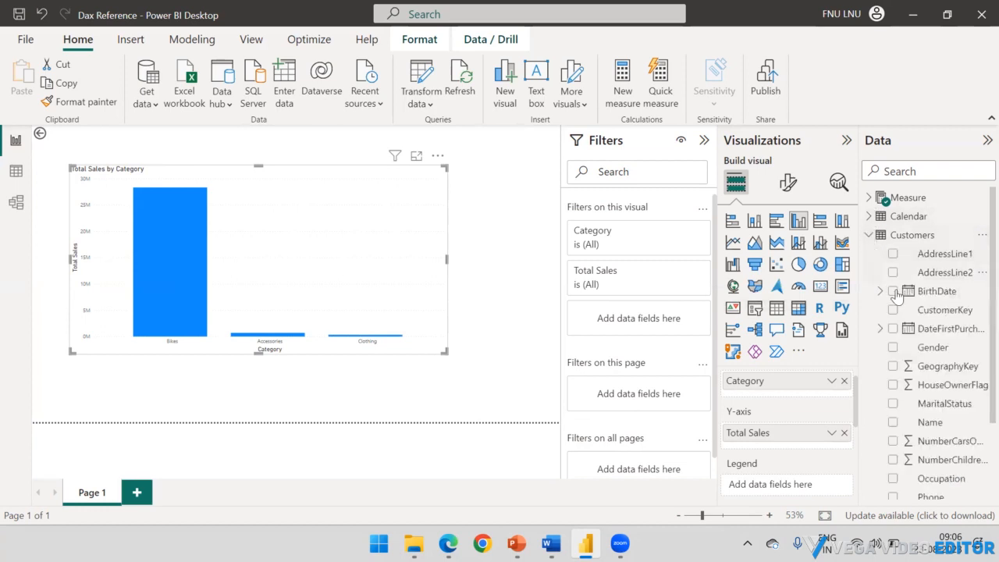
scroll(908, 312, "down", 3)
left_click_drag(940, 379, 791, 488)
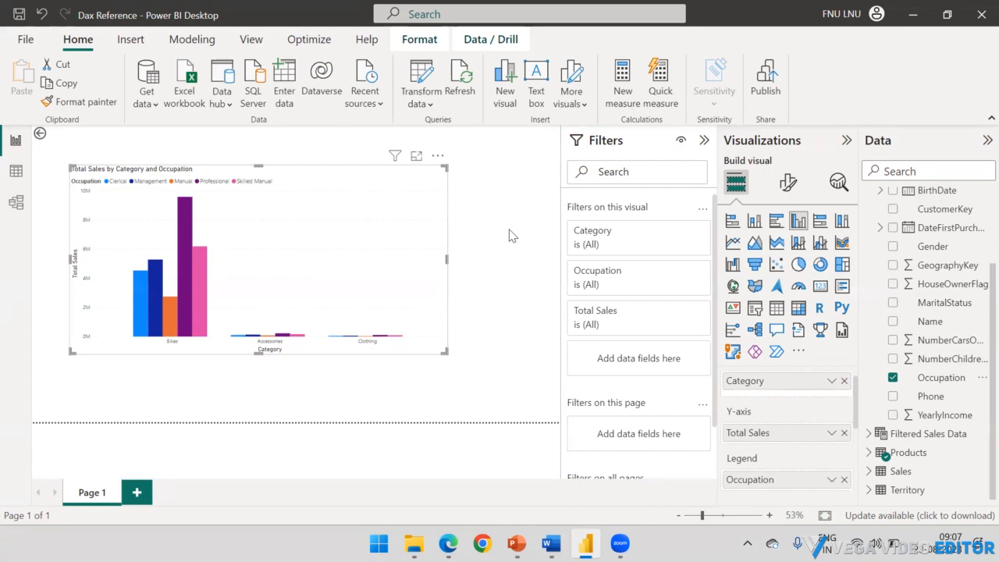
left_click(499, 182)
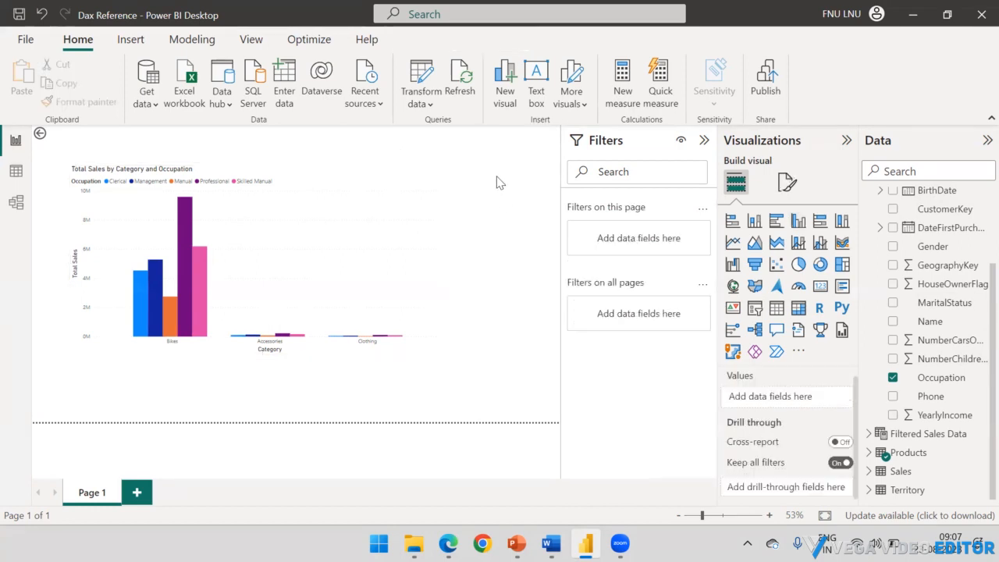
left_click(420, 181)
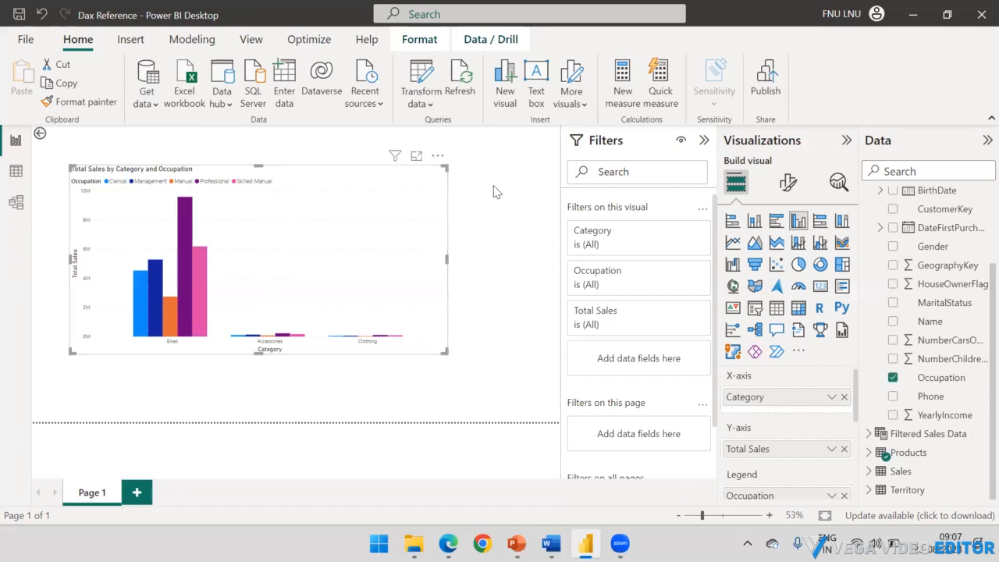
scroll(921, 266, "up", 3)
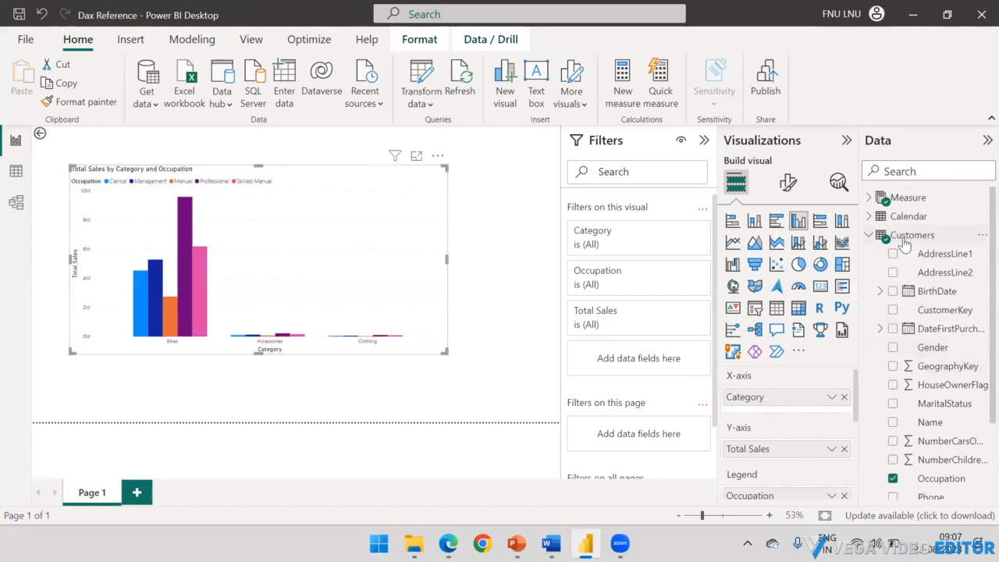
left_click(871, 236)
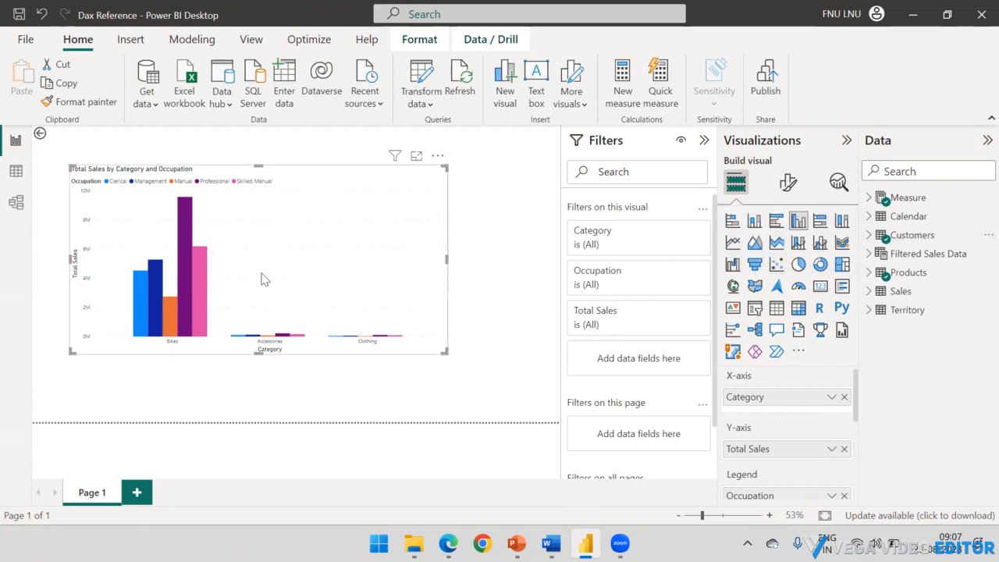
Step: Inspect the total sales of individual occupations within the chart's Bikes category
mouse_move(191, 243)
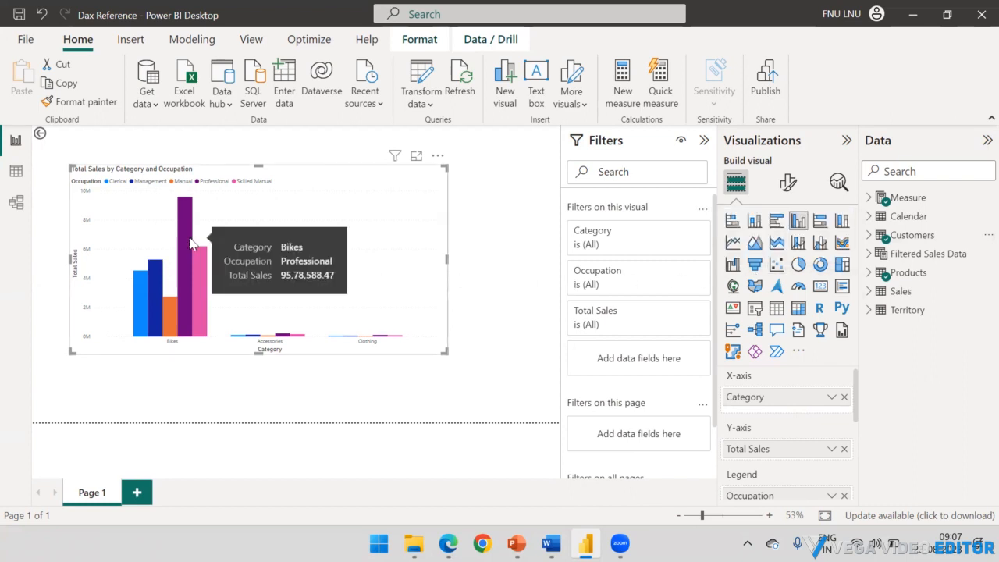
mouse_move(198, 269)
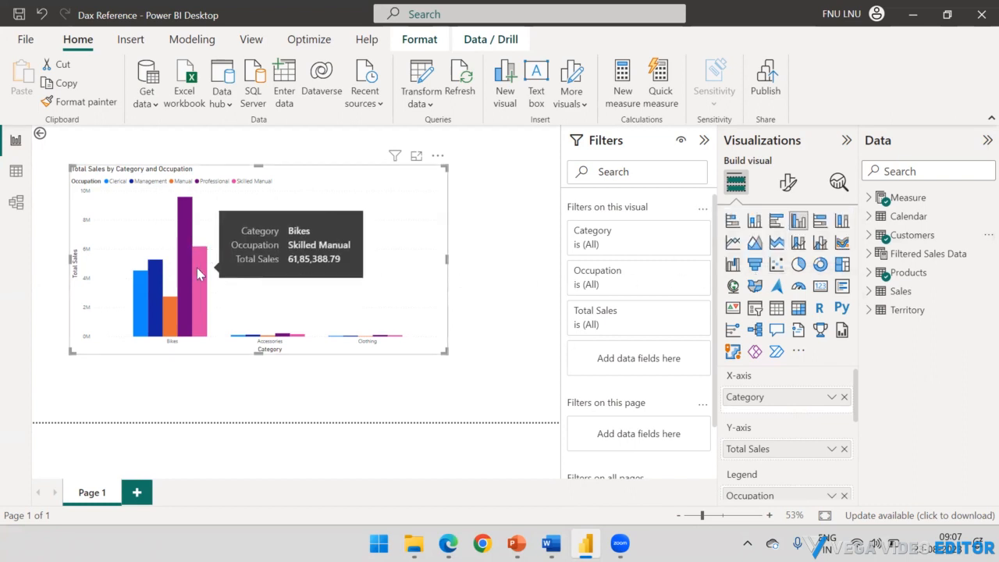
mouse_move(188, 318)
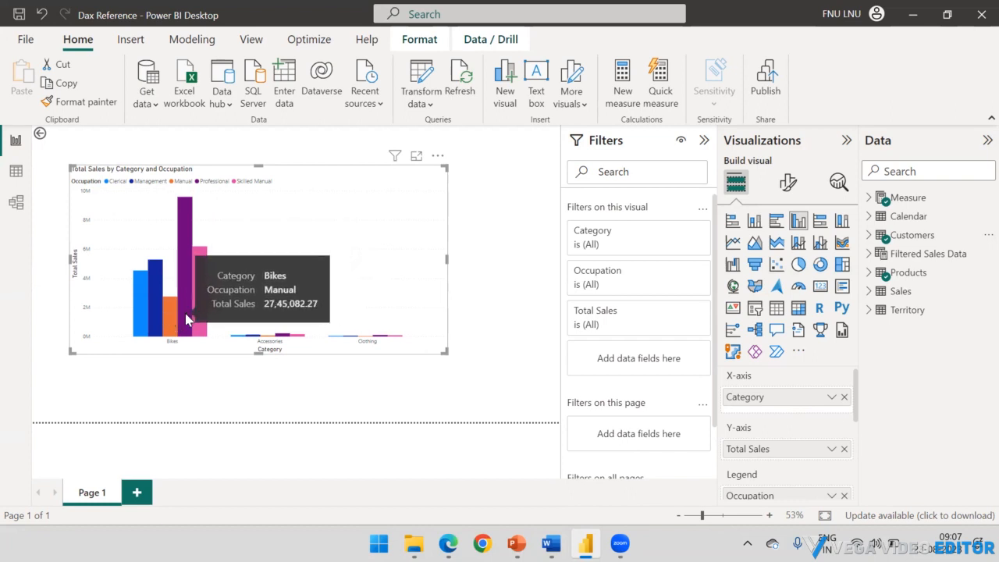
Step: Open role management from the data view and clear the Territory table's filter from the US role
left_click(15, 172)
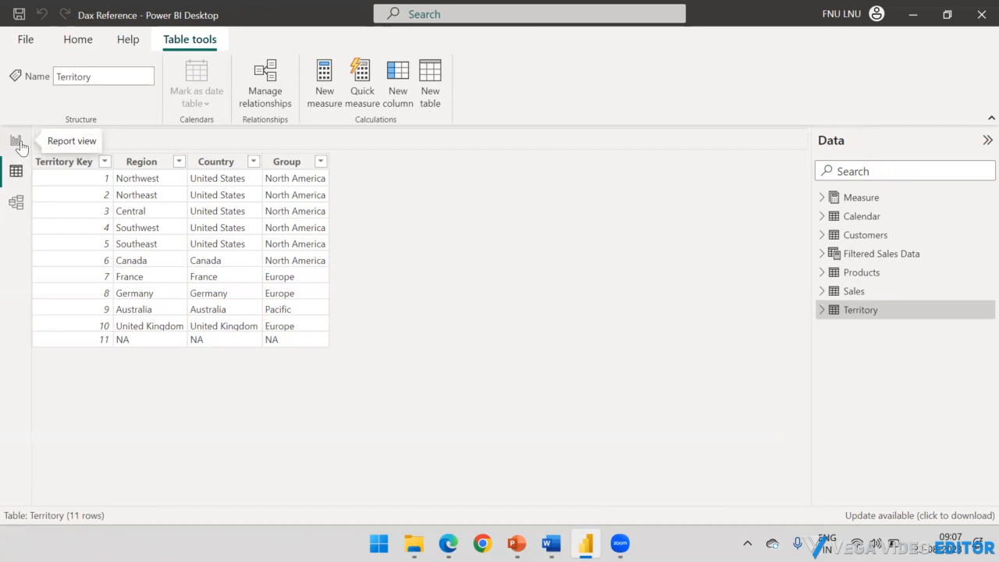
left_click(82, 44)
left_click(692, 107)
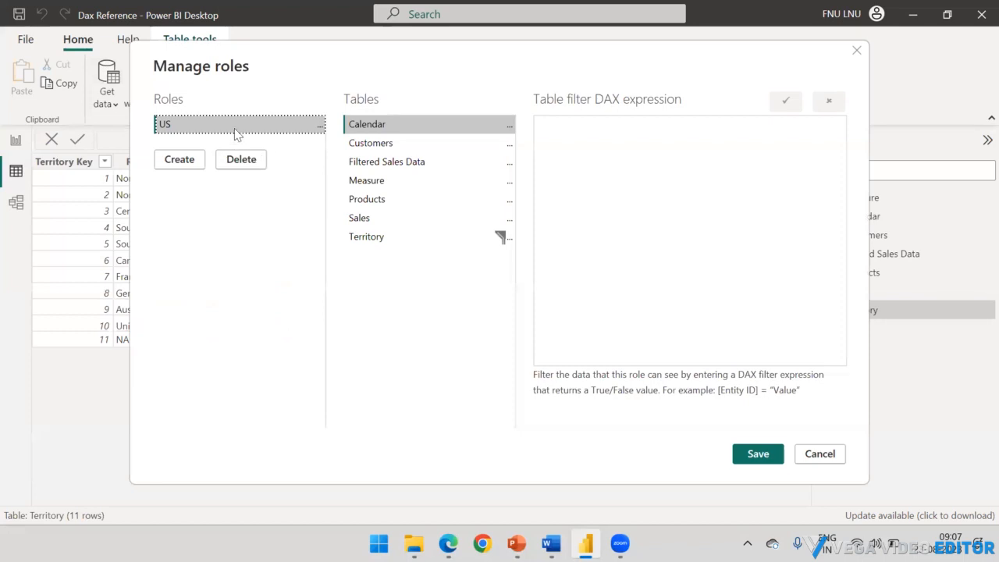
left_click(421, 237)
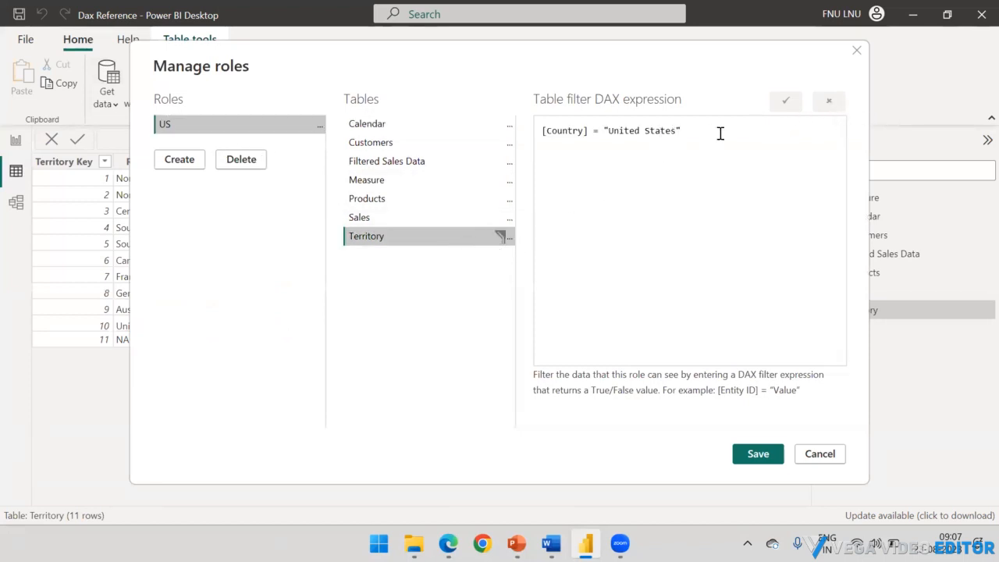
left_click(509, 239)
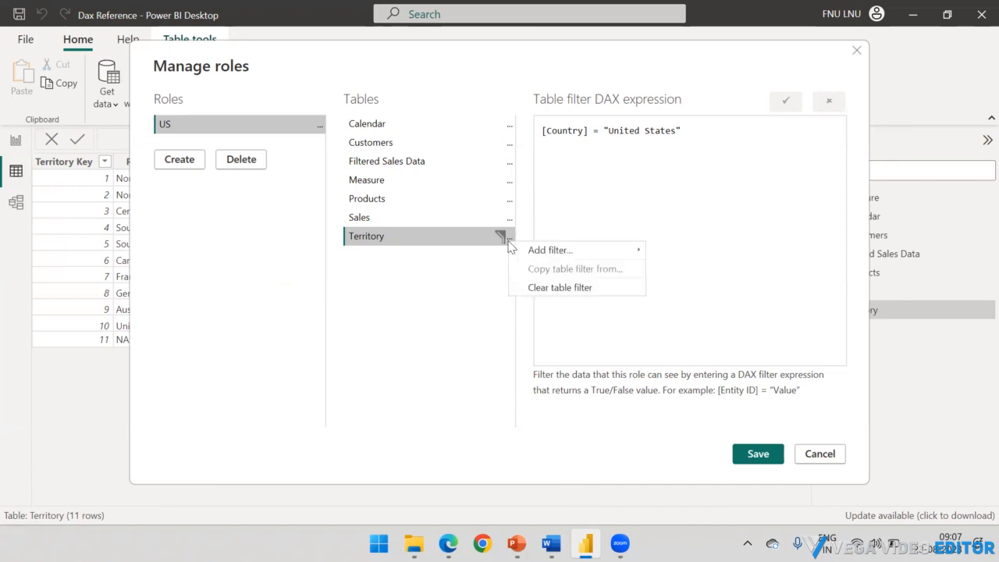
left_click(550, 286)
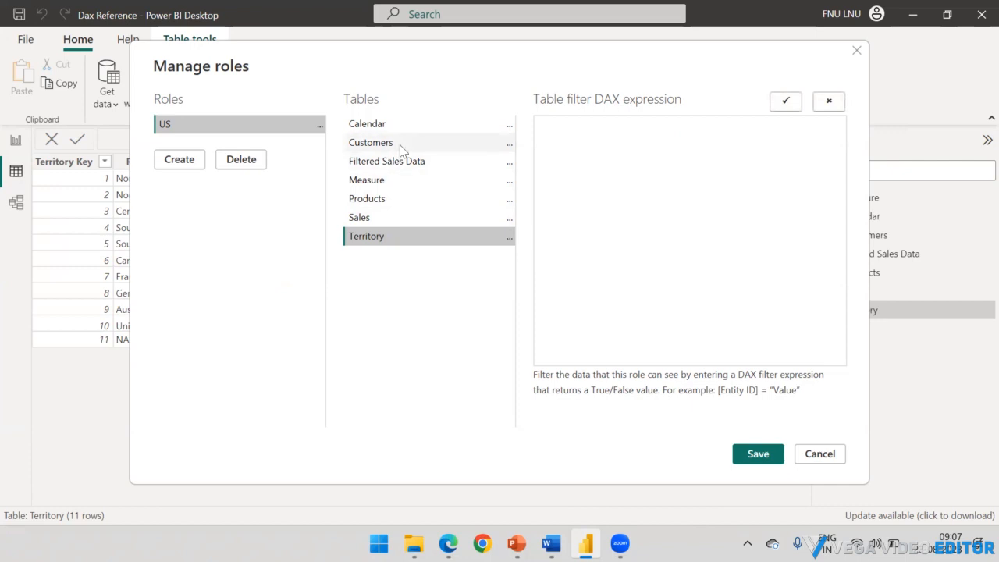
Step: Add the filter [Occupation] = "Professional" on the Customers table to the US role and save the roles
left_click(509, 147)
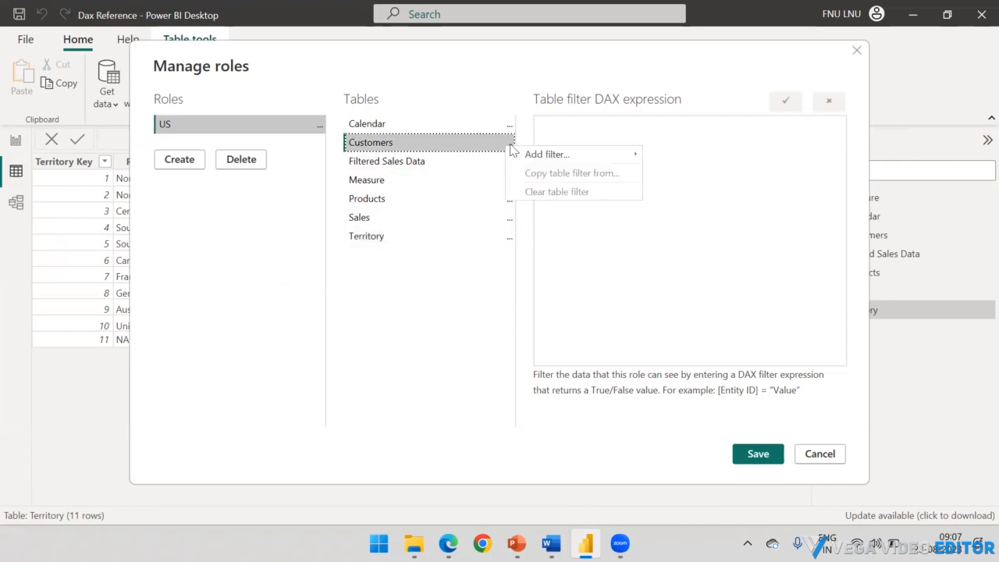
mouse_move(547, 158)
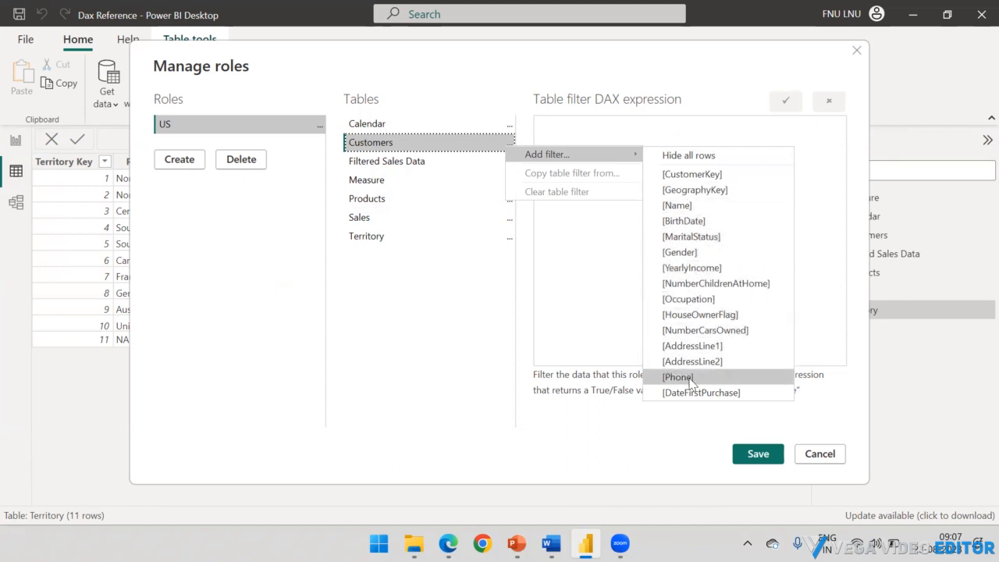
left_click(688, 299)
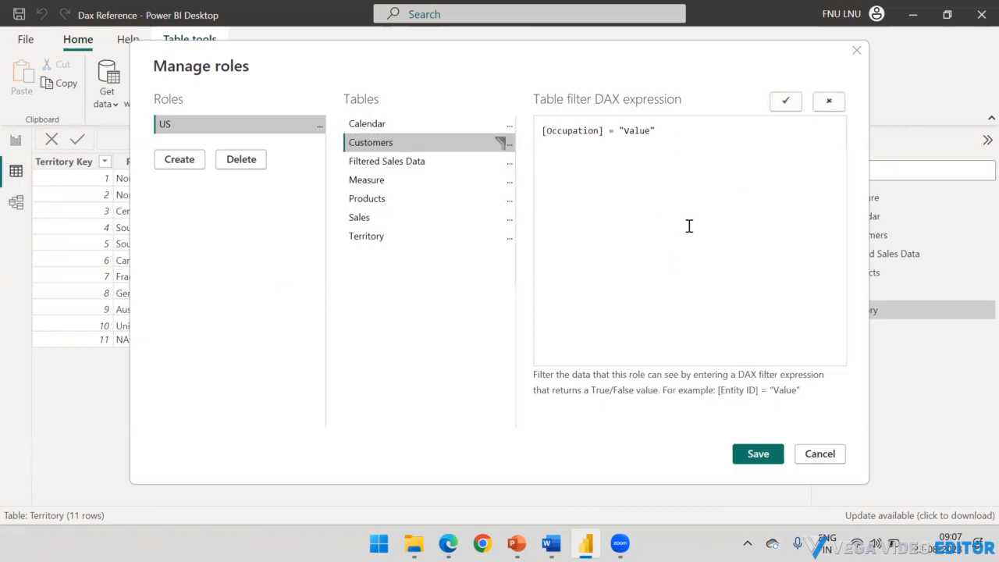
double_click(647, 132)
type("Pro")
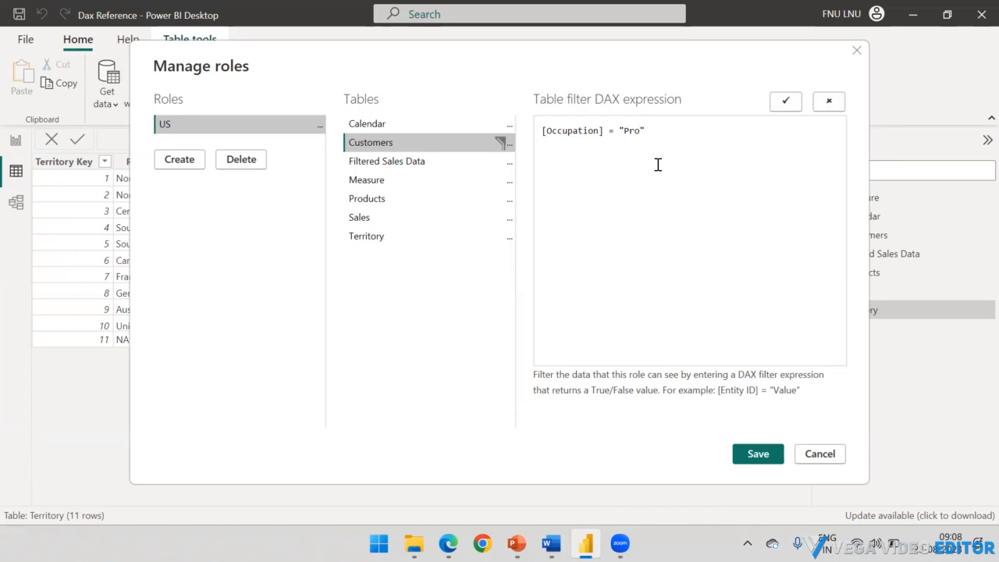
type("fessional")
left_click(758, 455)
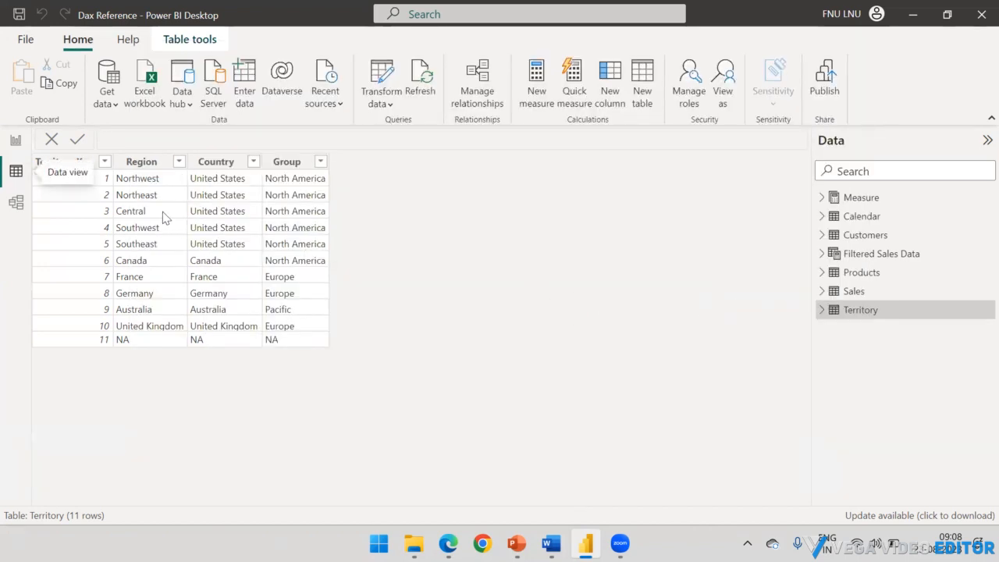
Step: Examine the Customers table's data and the distinct values of its Occupation column, leaving all values selected
left_click(851, 235)
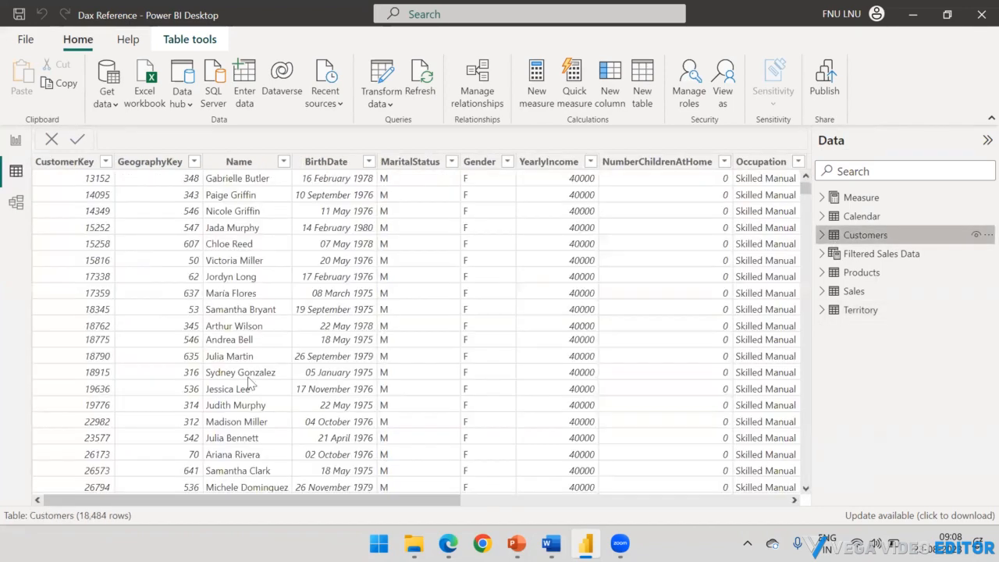
left_click_drag(247, 500, 668, 491)
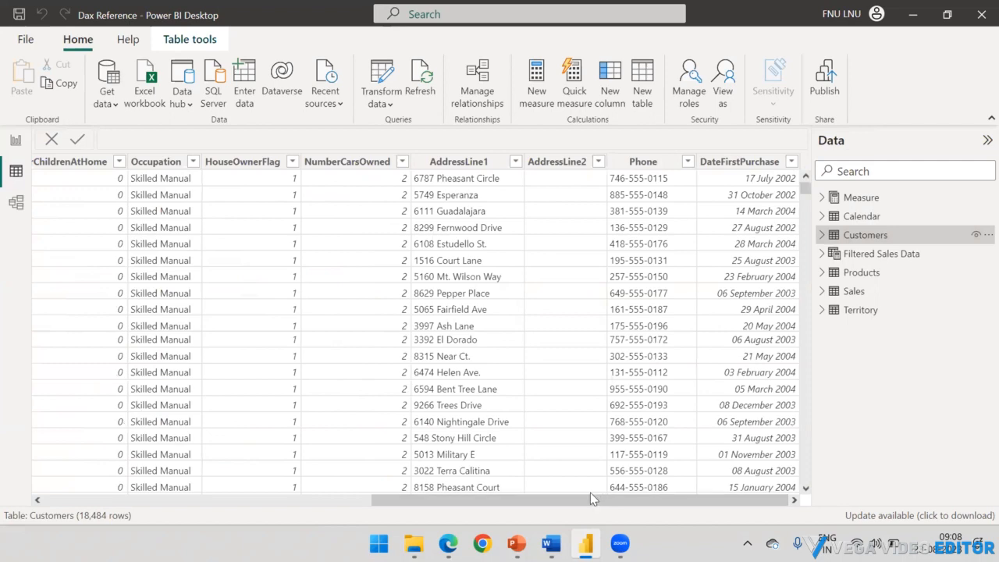
left_click_drag(590, 493, 446, 511)
left_click_drag(335, 511, 480, 504)
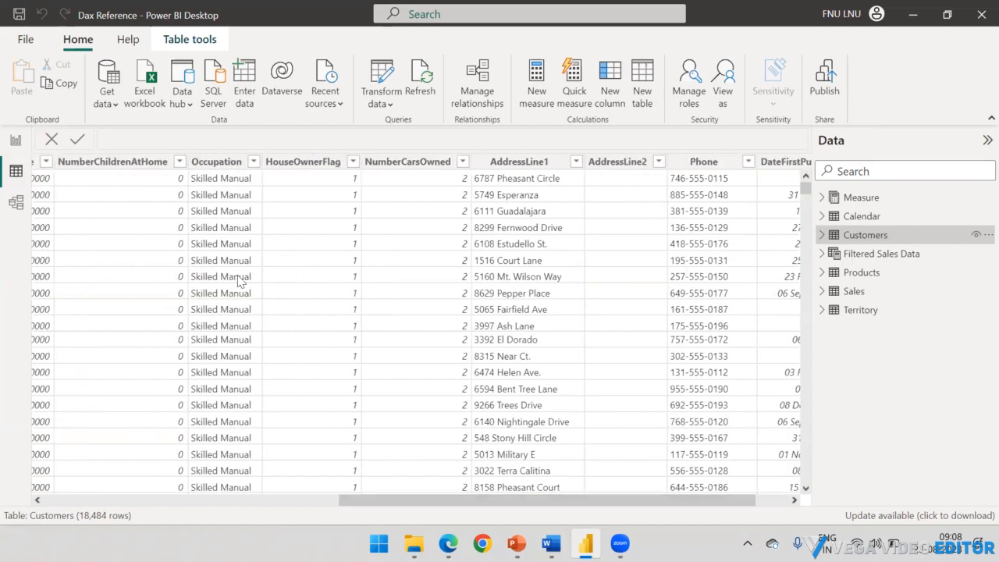
left_click(253, 162)
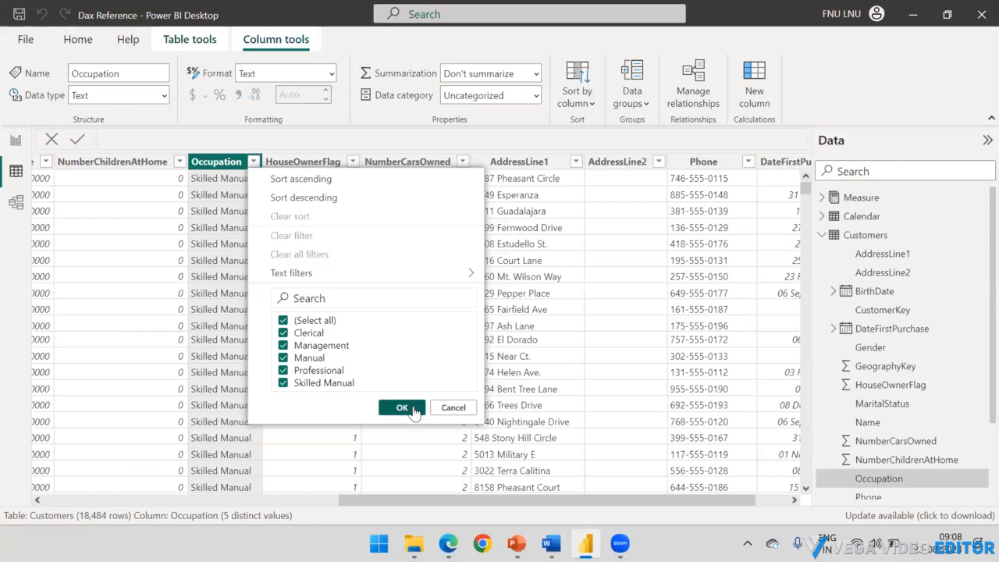
left_click(402, 408)
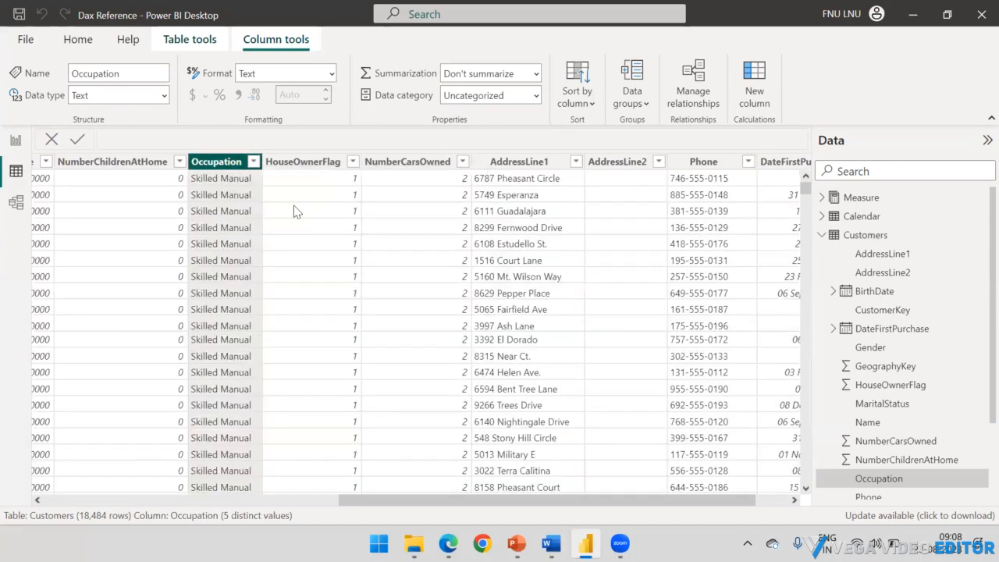
Step: Return to the report page, make the column chart slightly narrower and deselect it
left_click(15, 142)
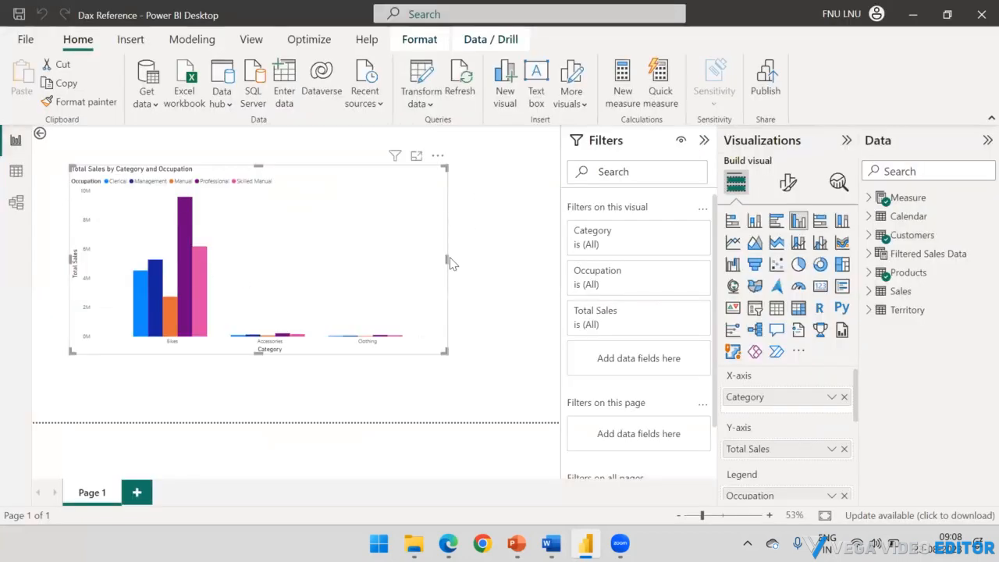
left_click_drag(446, 258, 418, 258)
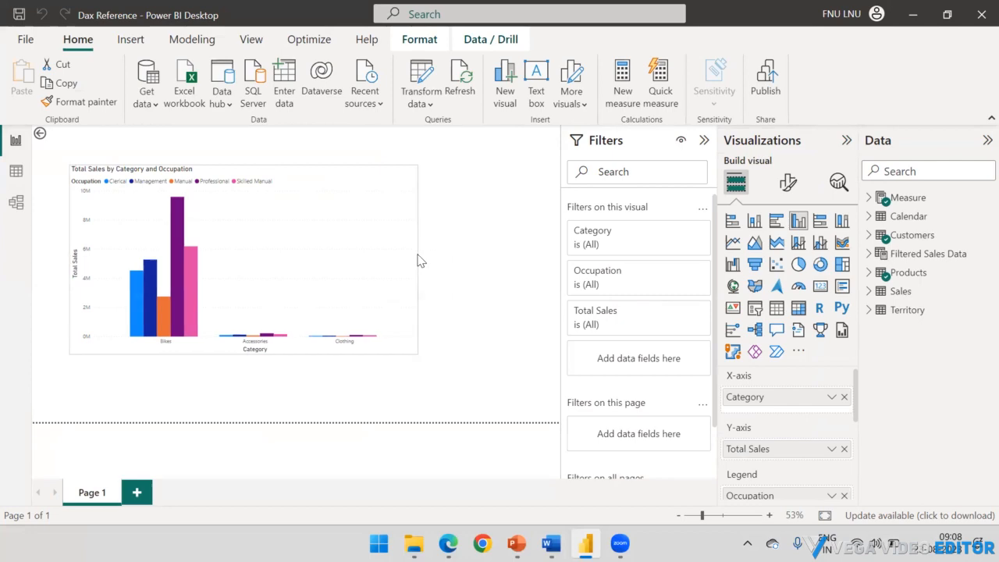
left_click(473, 221)
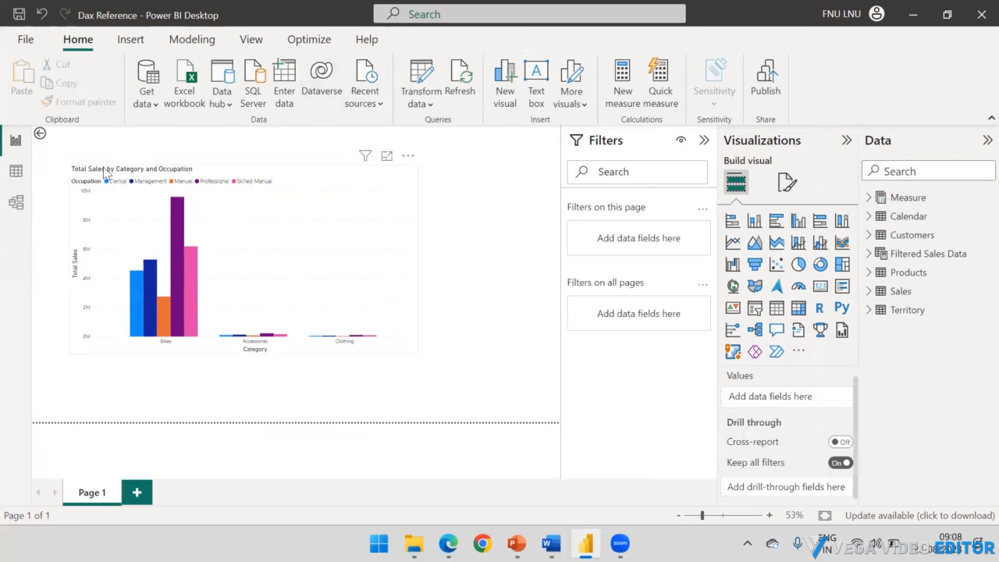
Step: Preview the Customers table's data as the US role
left_click(16, 171)
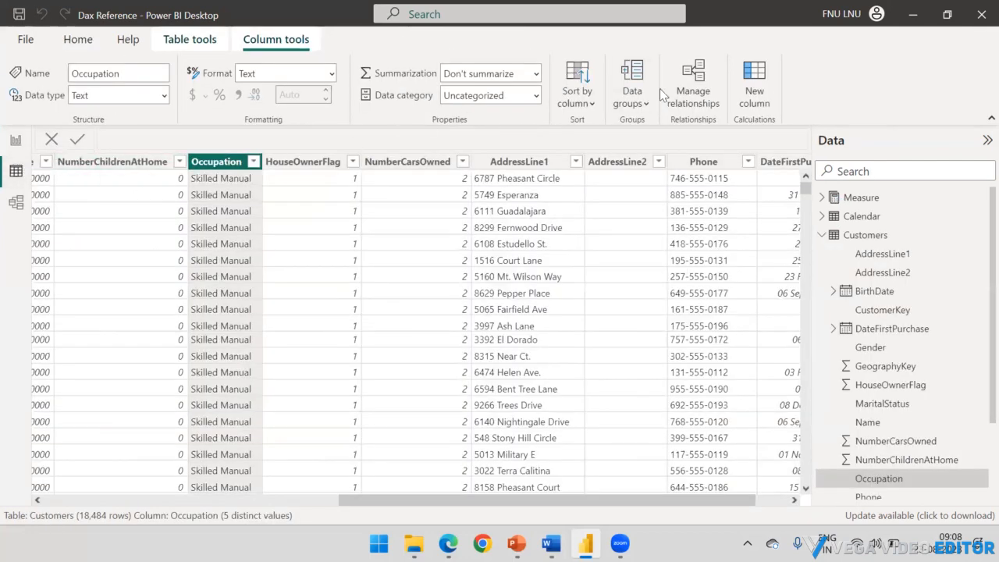
left_click(190, 39)
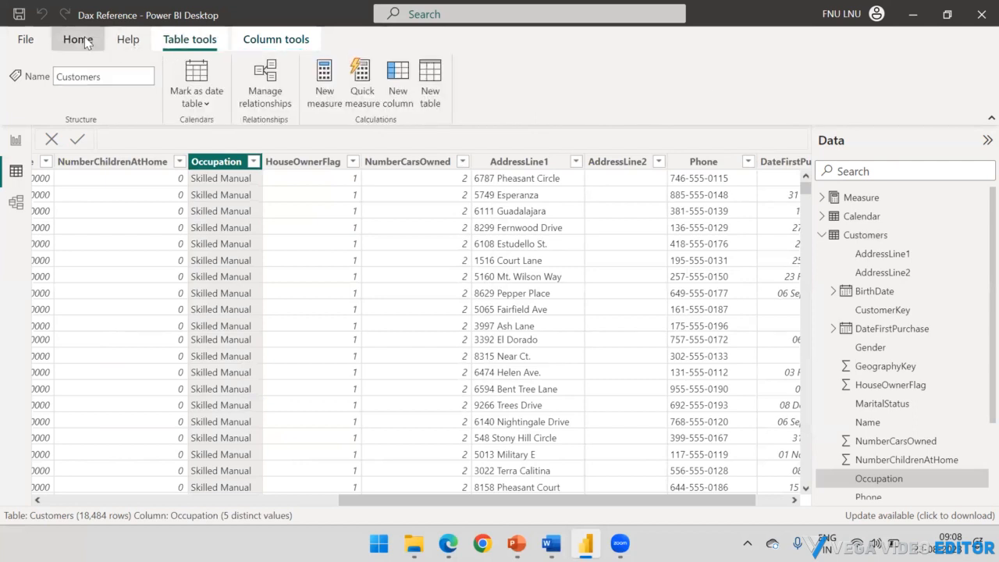
left_click(78, 39)
left_click(724, 88)
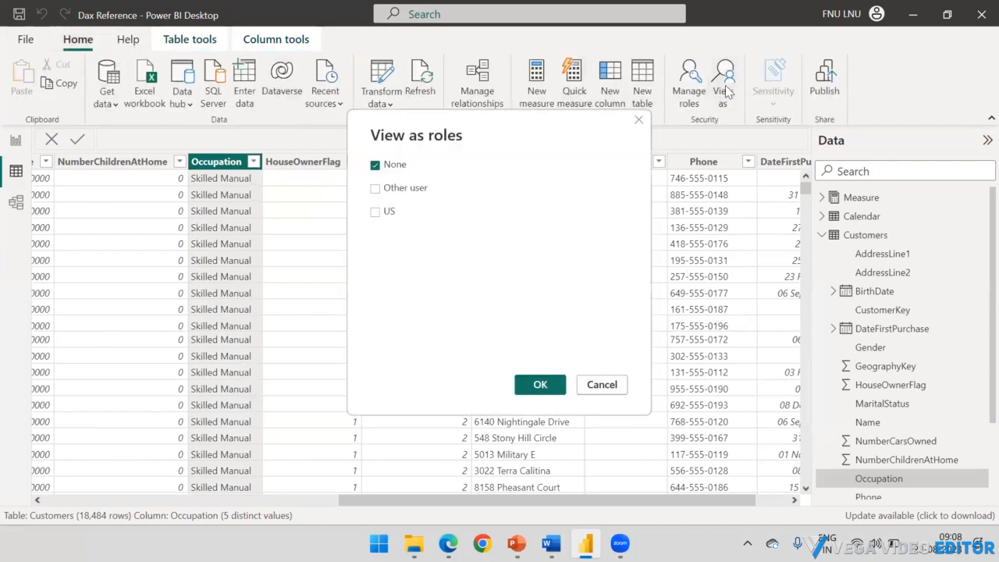
left_click(376, 213)
left_click(544, 384)
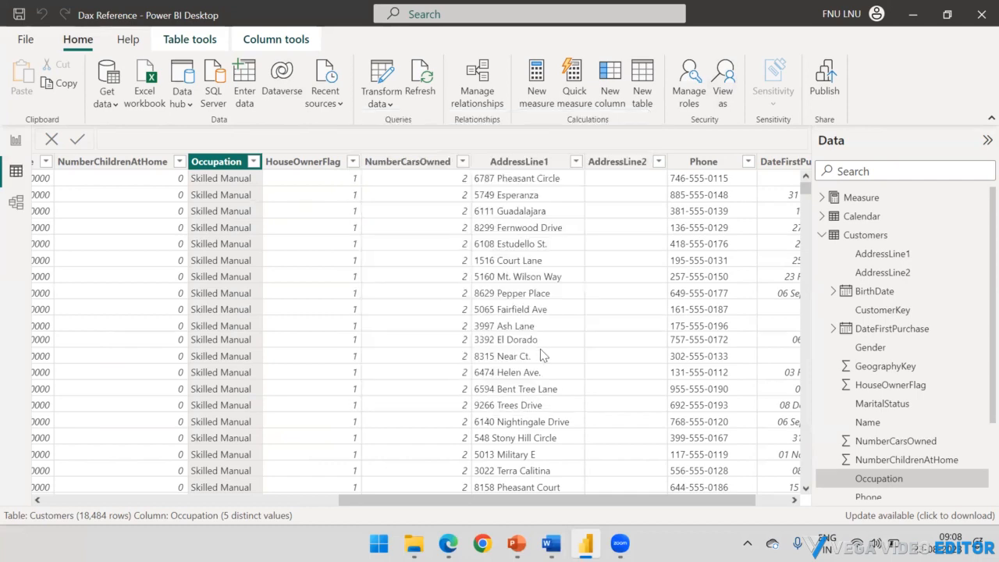
Step: Inspect the chart's total sales per category on the report page under the US role, and stop viewing as that role
left_click(15, 142)
mouse_move(173, 267)
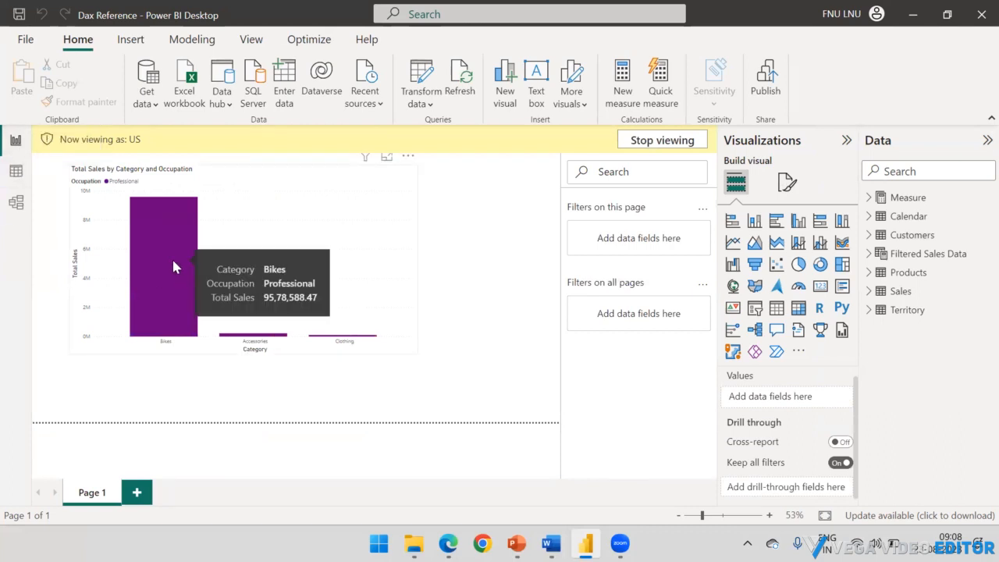
mouse_move(256, 342)
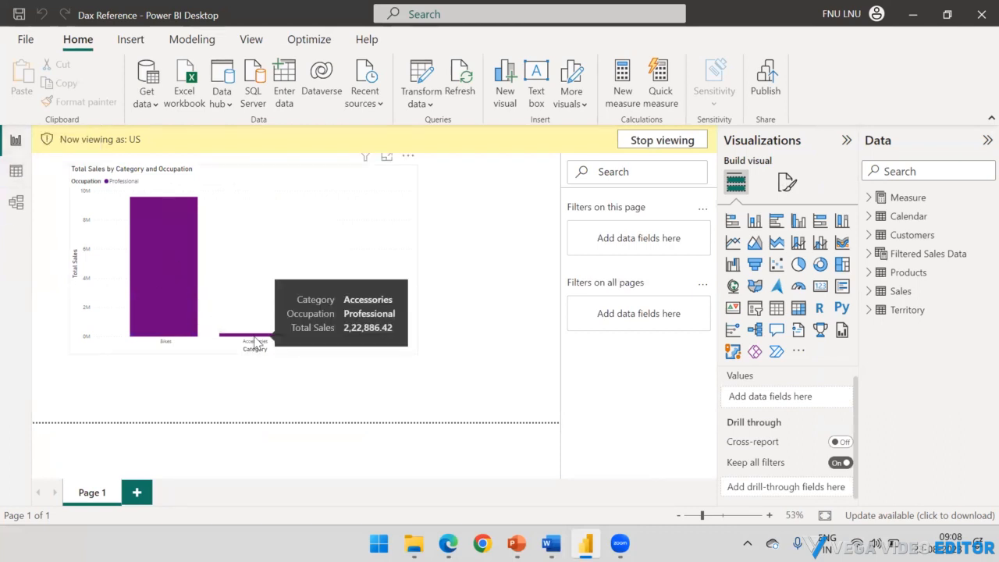
mouse_move(347, 342)
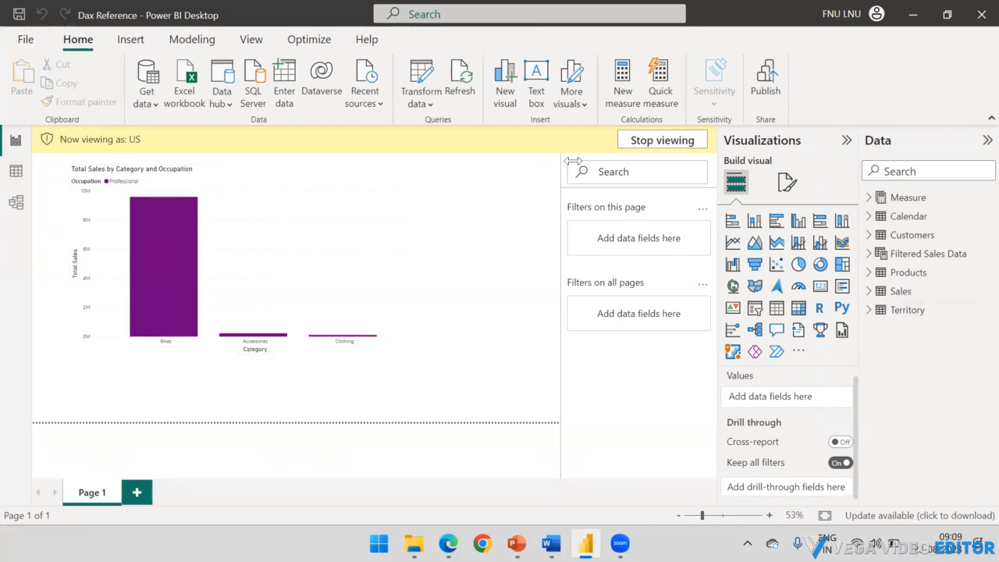
left_click(650, 147)
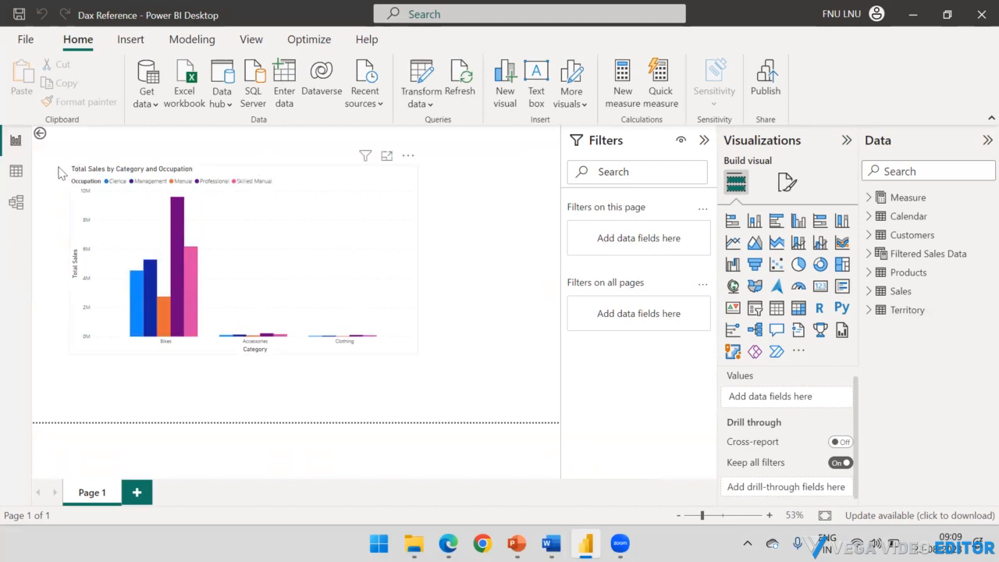